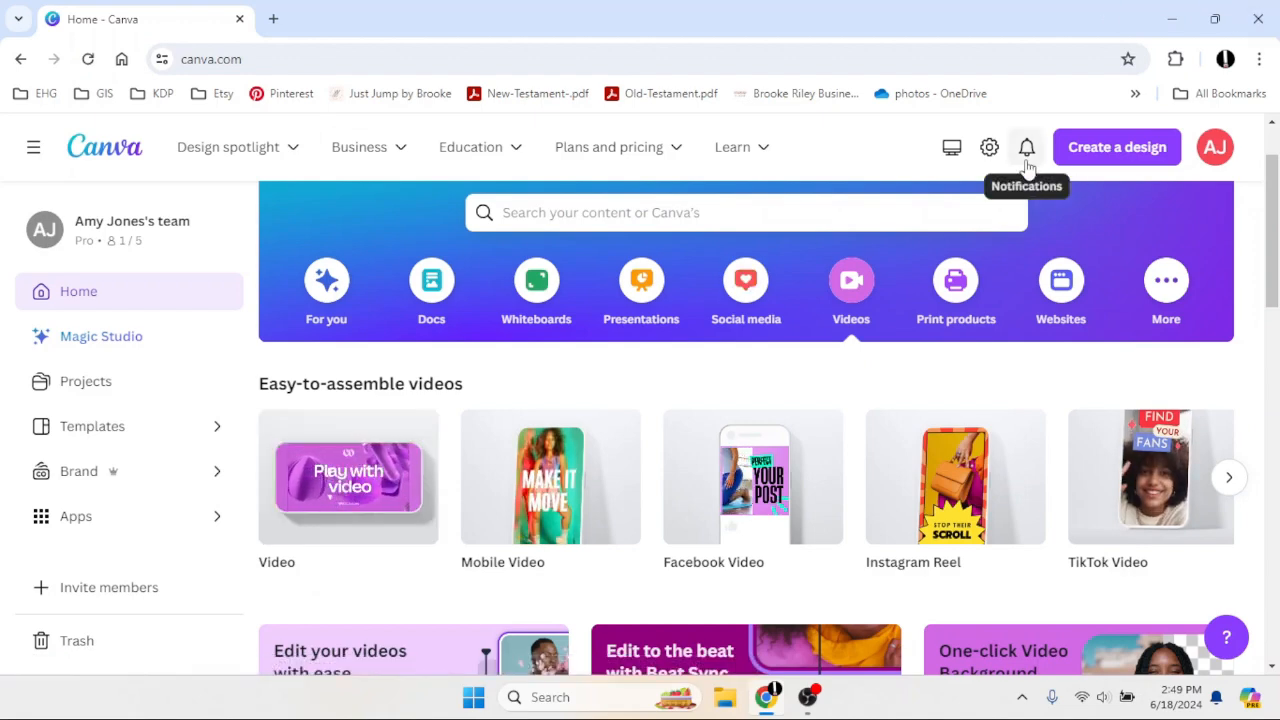
# Step: Create a blank Video design and reduce the zoom to 26% so the whole page fits the view
pyautogui.click(1090, 148)
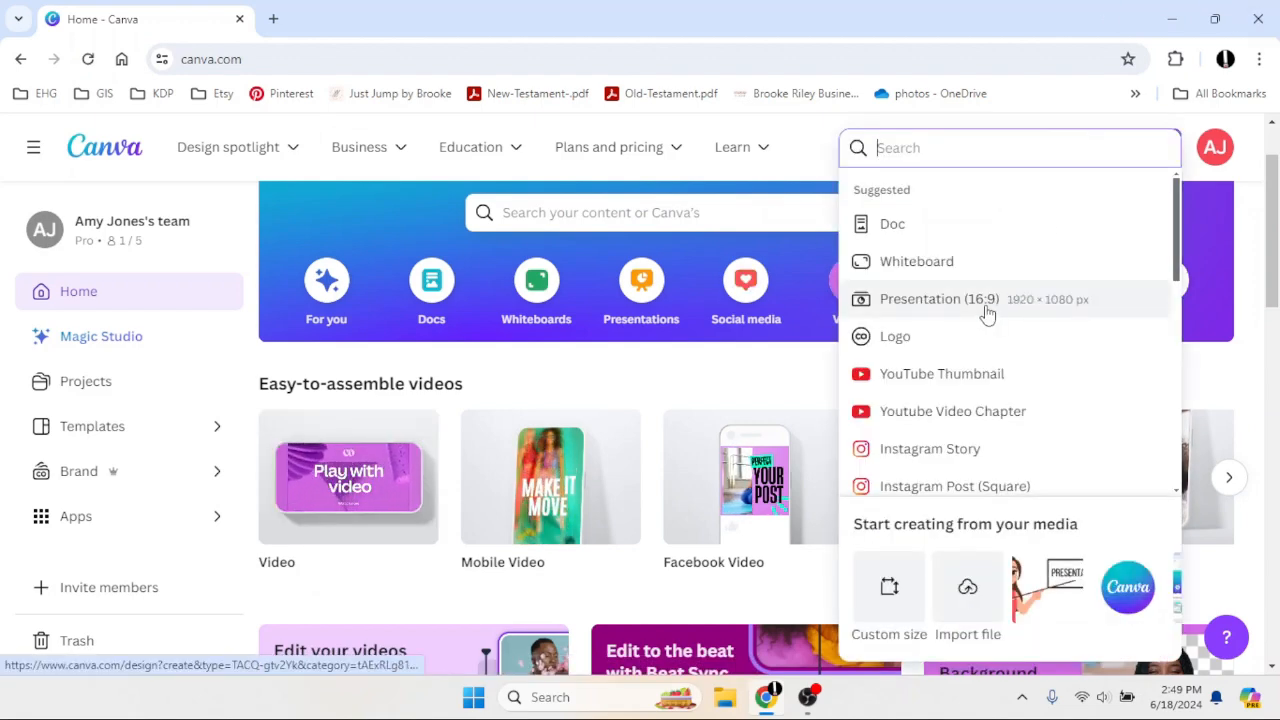
pyautogui.write('video')
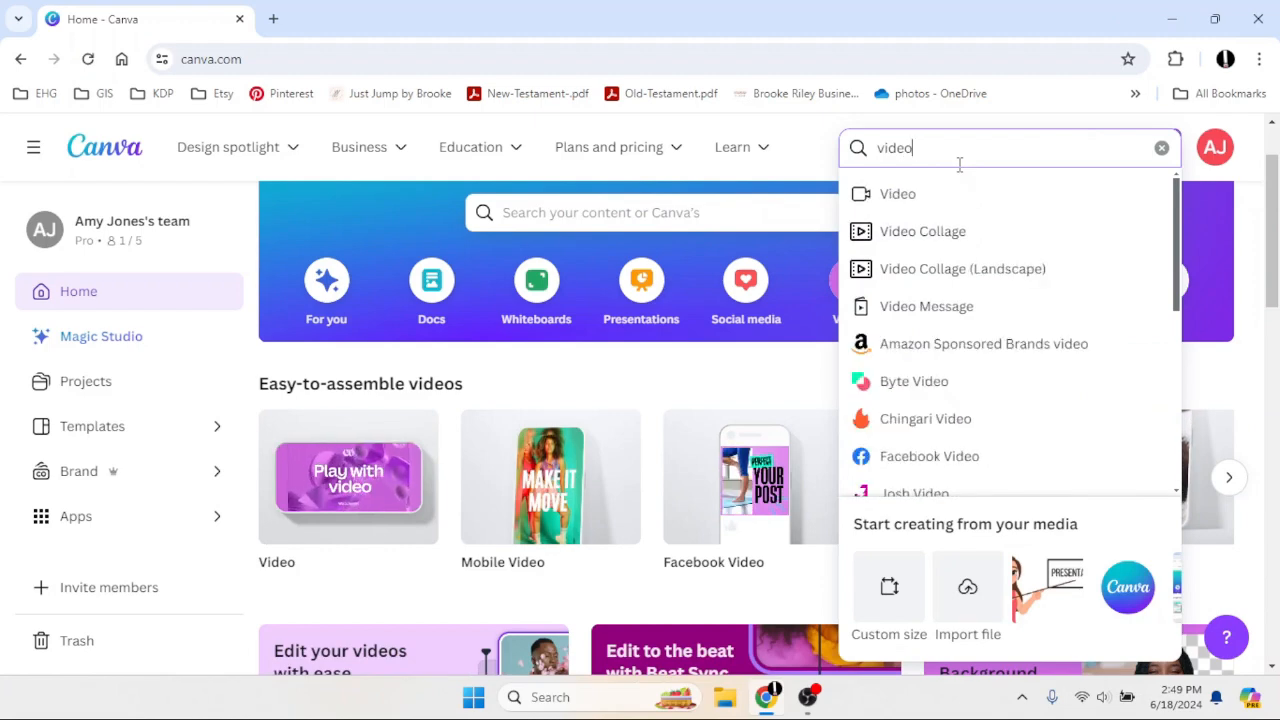
pyautogui.click(880, 194)
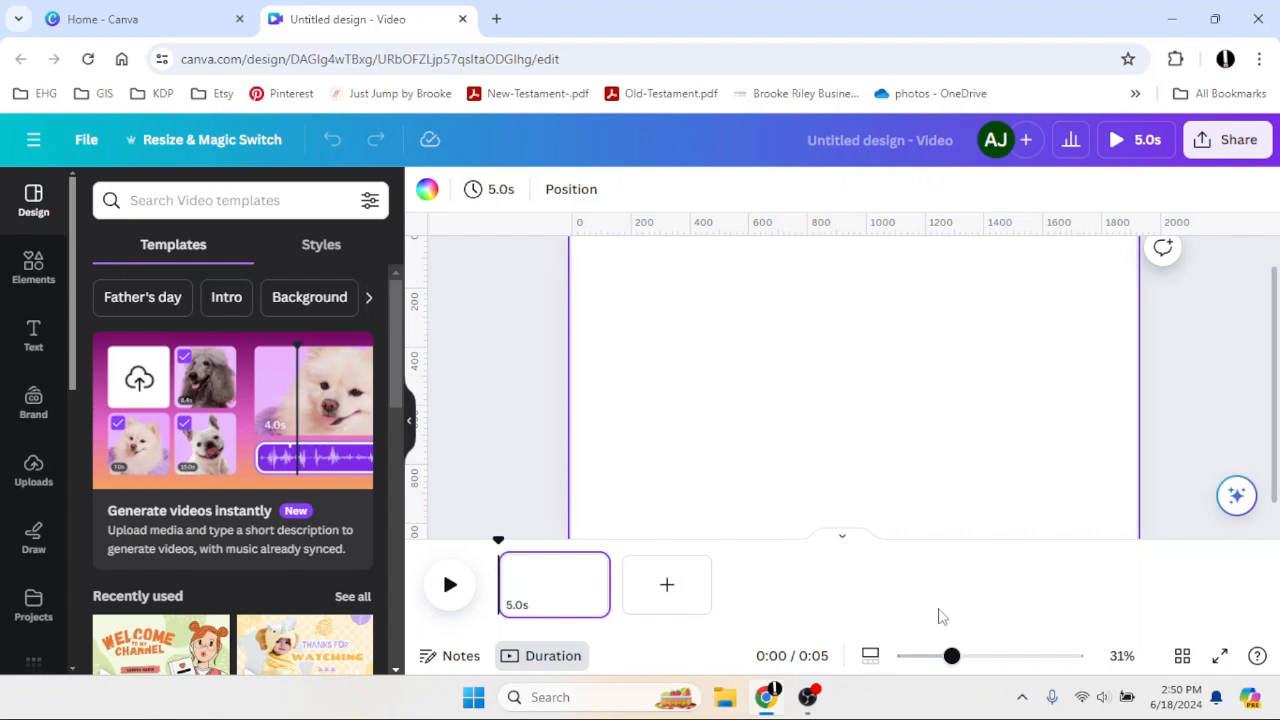
pyautogui.moveTo(951, 656); pyautogui.dragTo(942, 658)
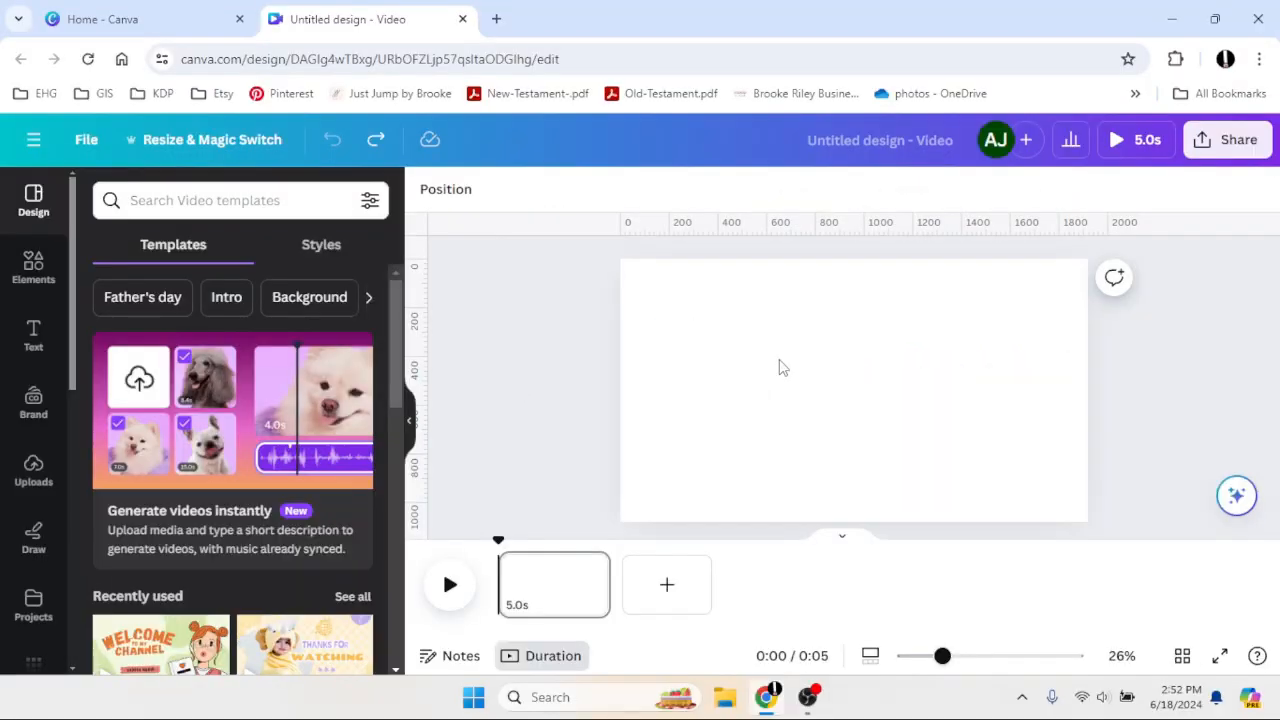
# Step: Fill the page background with the default solid turquoise #0CC0DF
pyautogui.click(834, 366)
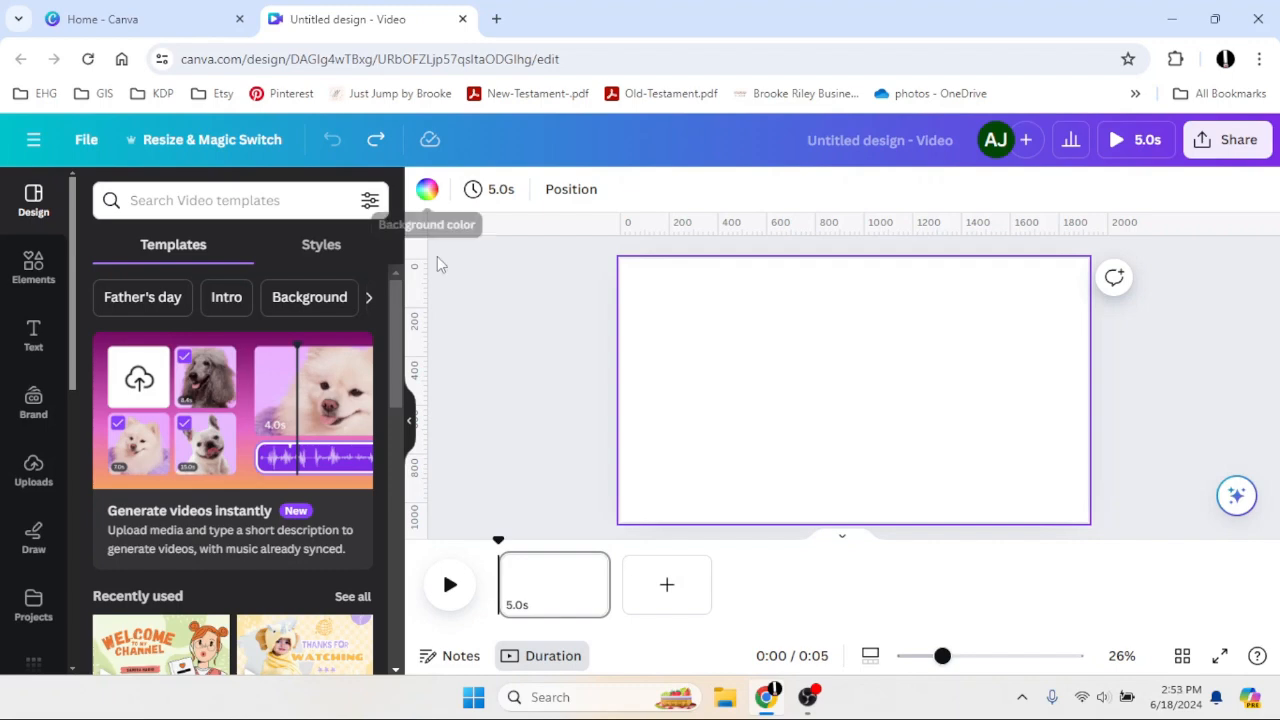
pyautogui.click(427, 191)
pyautogui.scroll(-3, 314, 463)
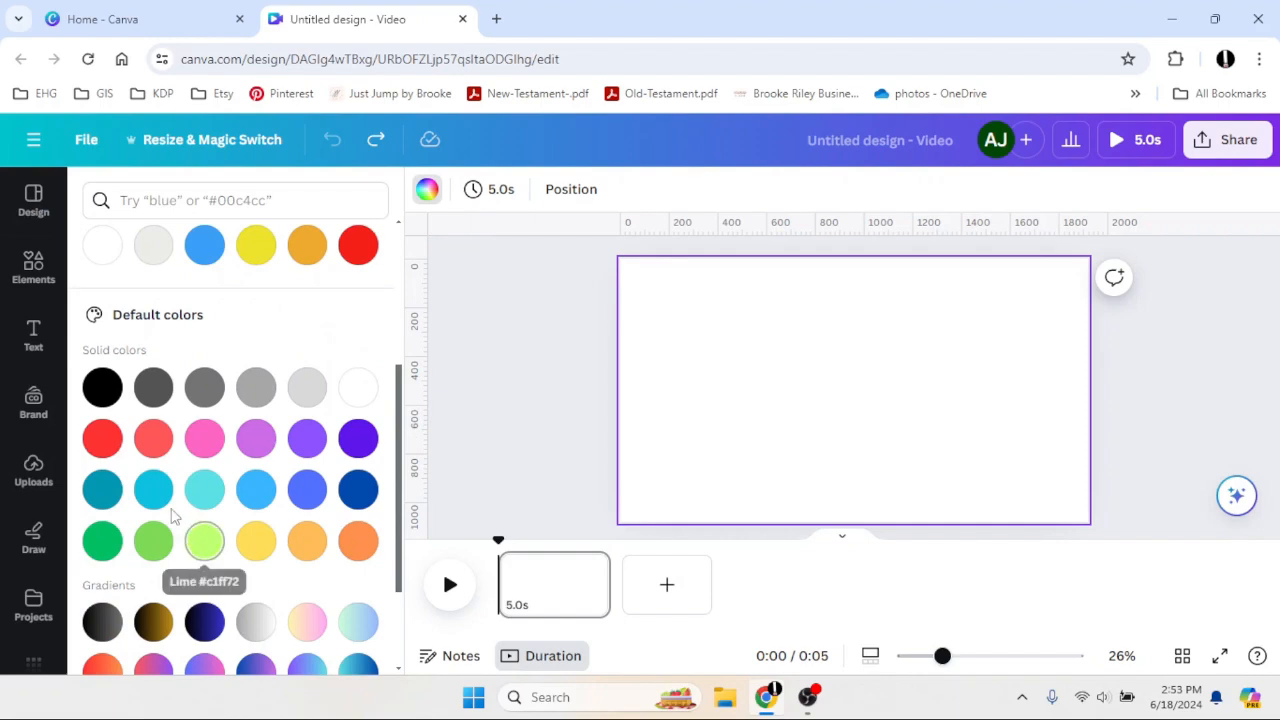
pyautogui.click(154, 490)
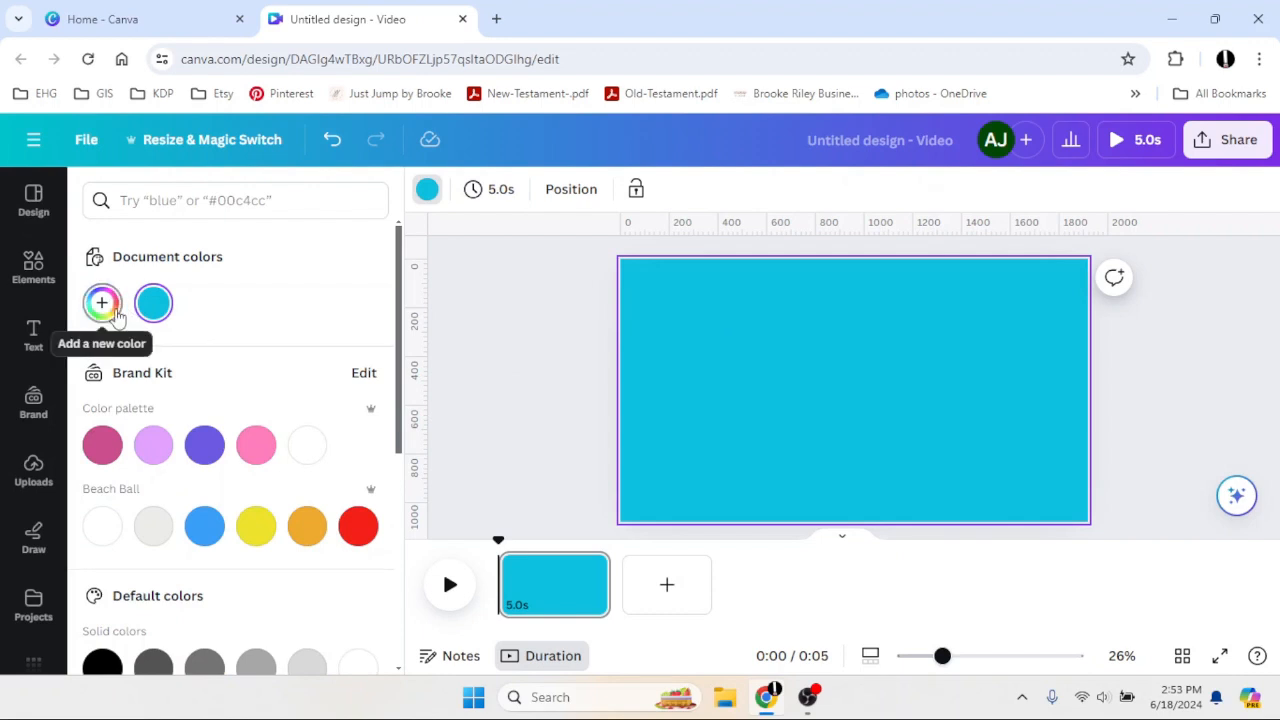
# Step: Adjust the background to a slightly lighter sky blue with a custom solid color
pyautogui.click(104, 304)
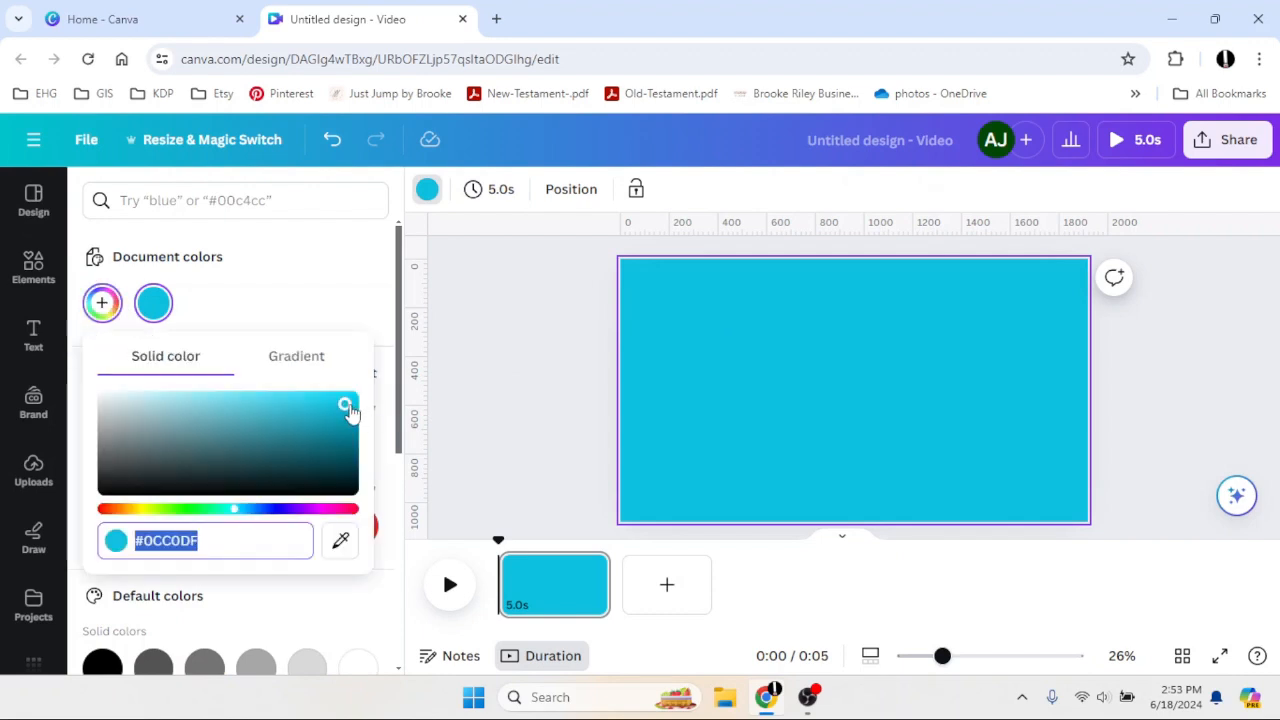
pyautogui.moveTo(344, 400); pyautogui.dragTo(320, 398)
pyautogui.click(463, 382)
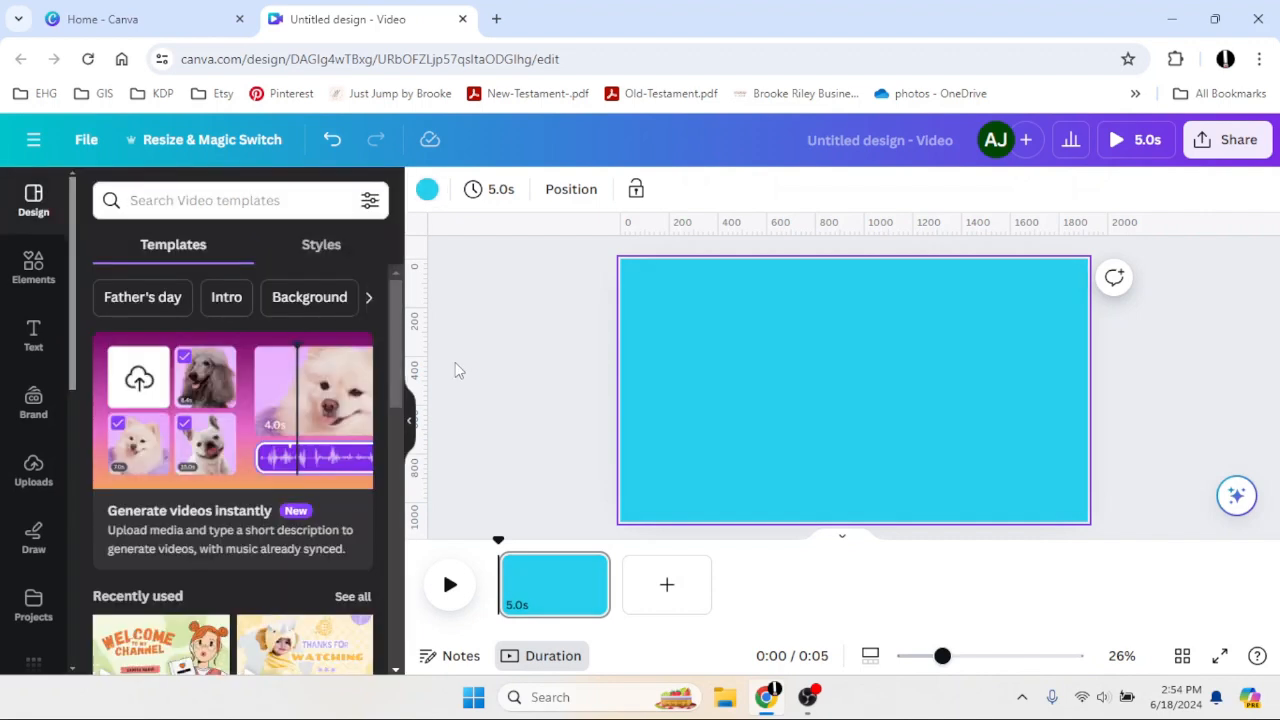
# Step: Find a "yard" graphic of green bushes and hills, add it, and enlarge it across the full page width below the sky
pyautogui.click(30, 276)
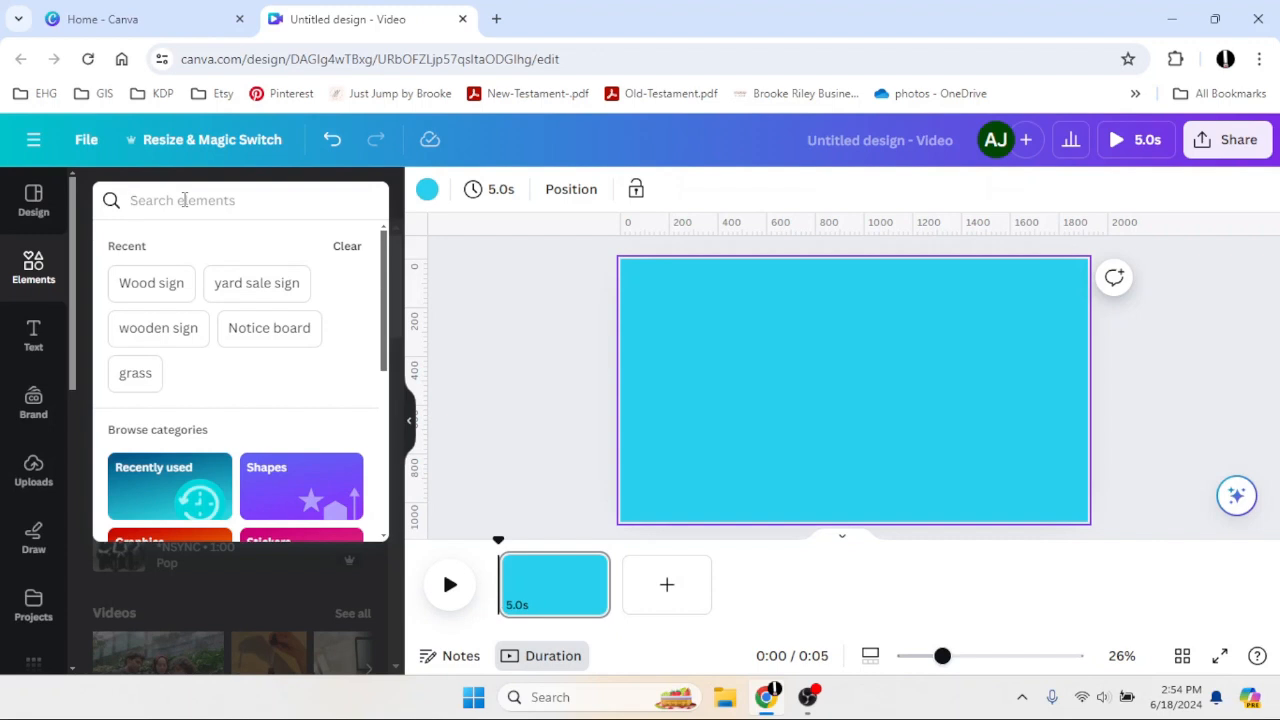
pyautogui.write('yard')
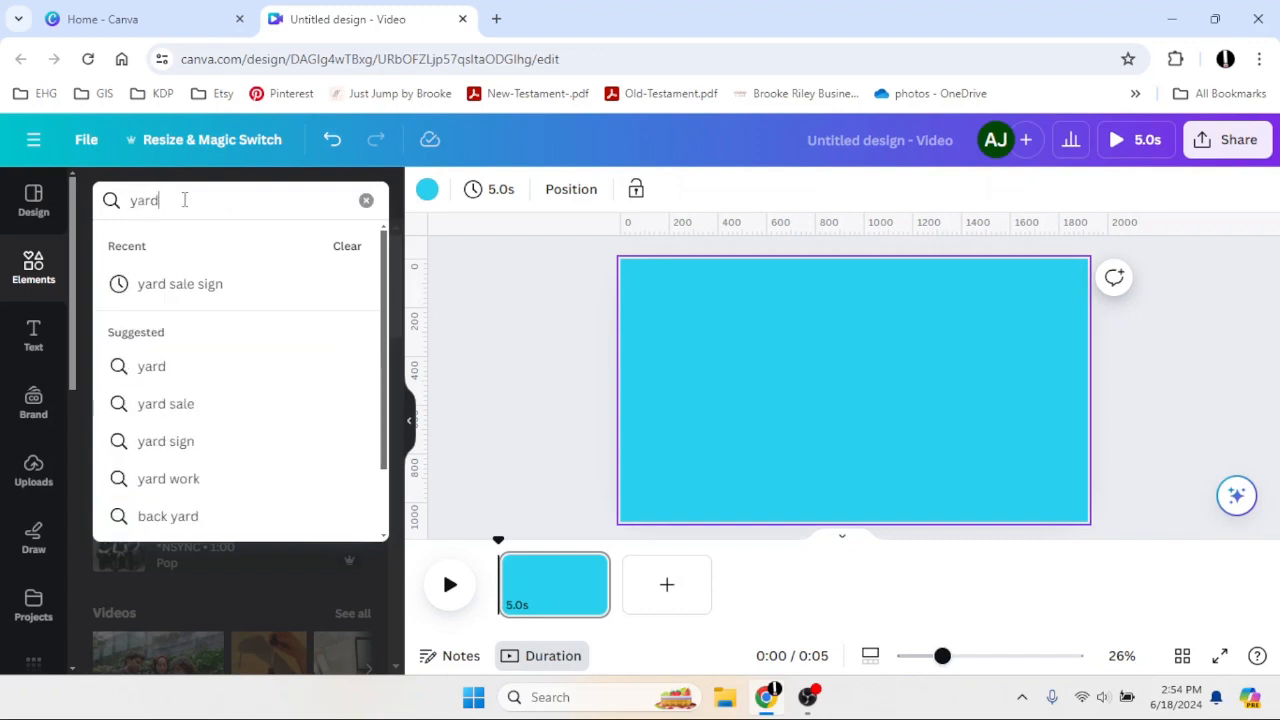
pyautogui.press('Return')
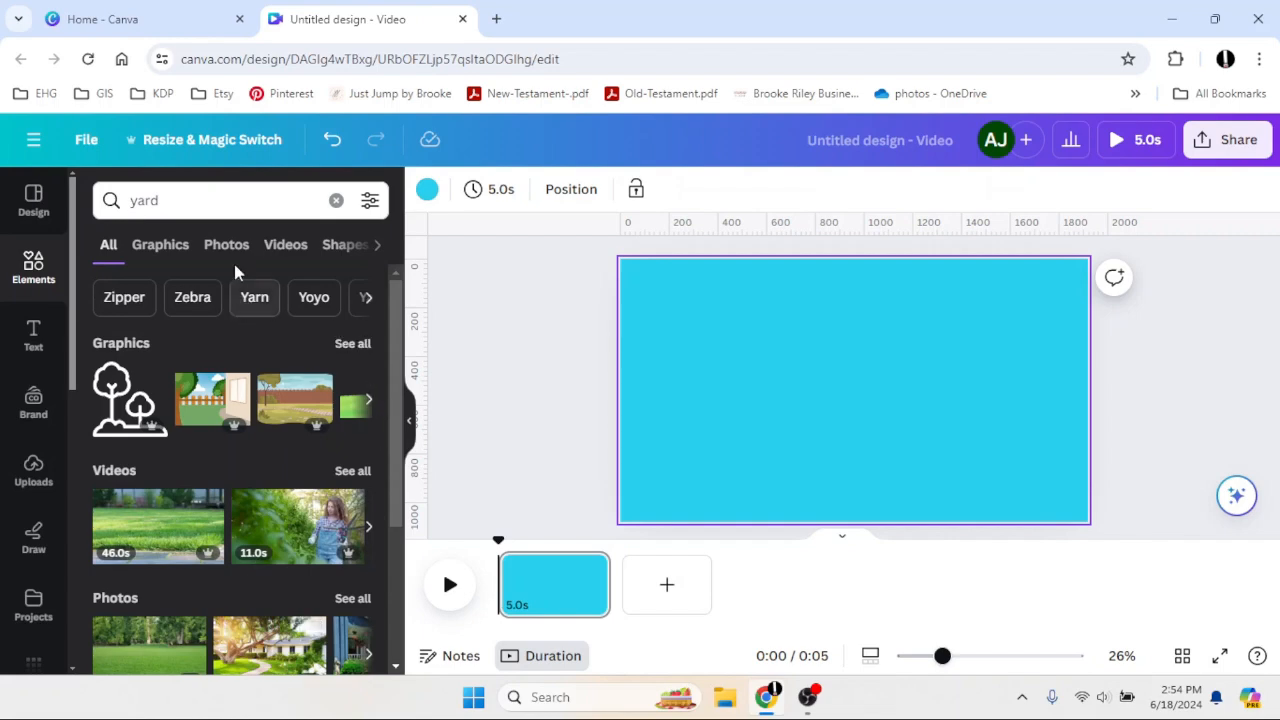
pyautogui.click(352, 345)
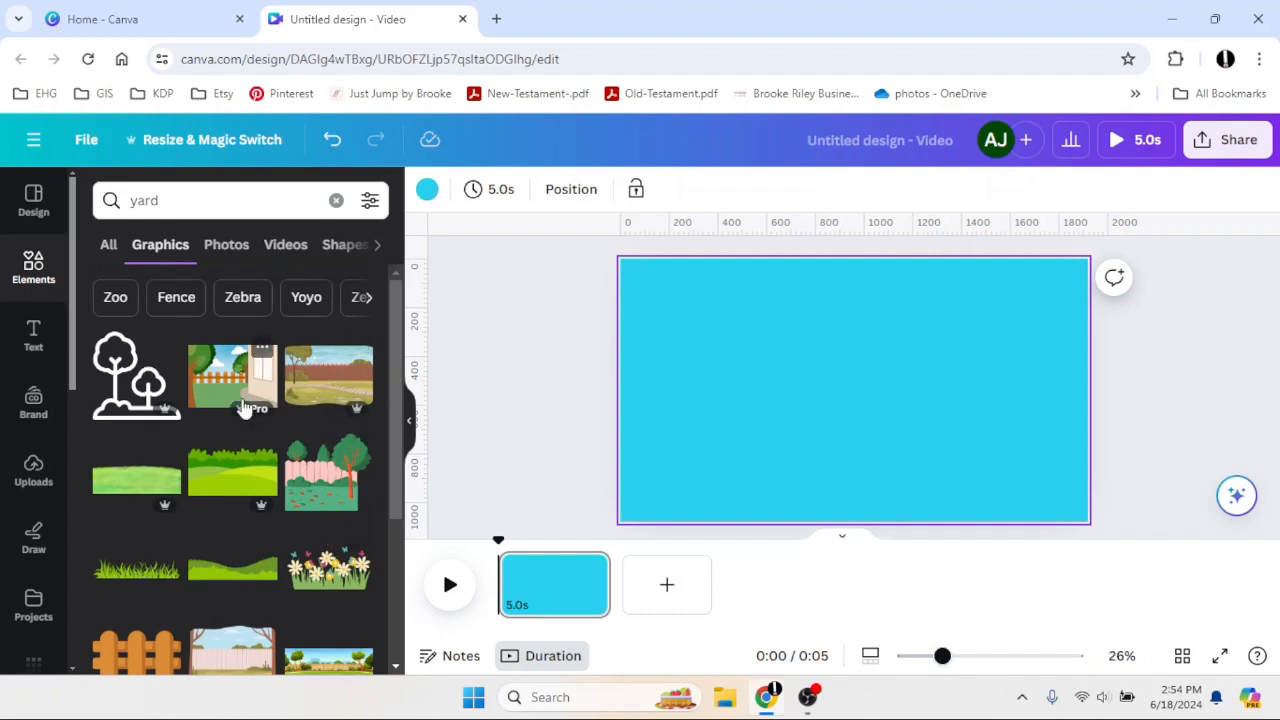
pyautogui.click(266, 483)
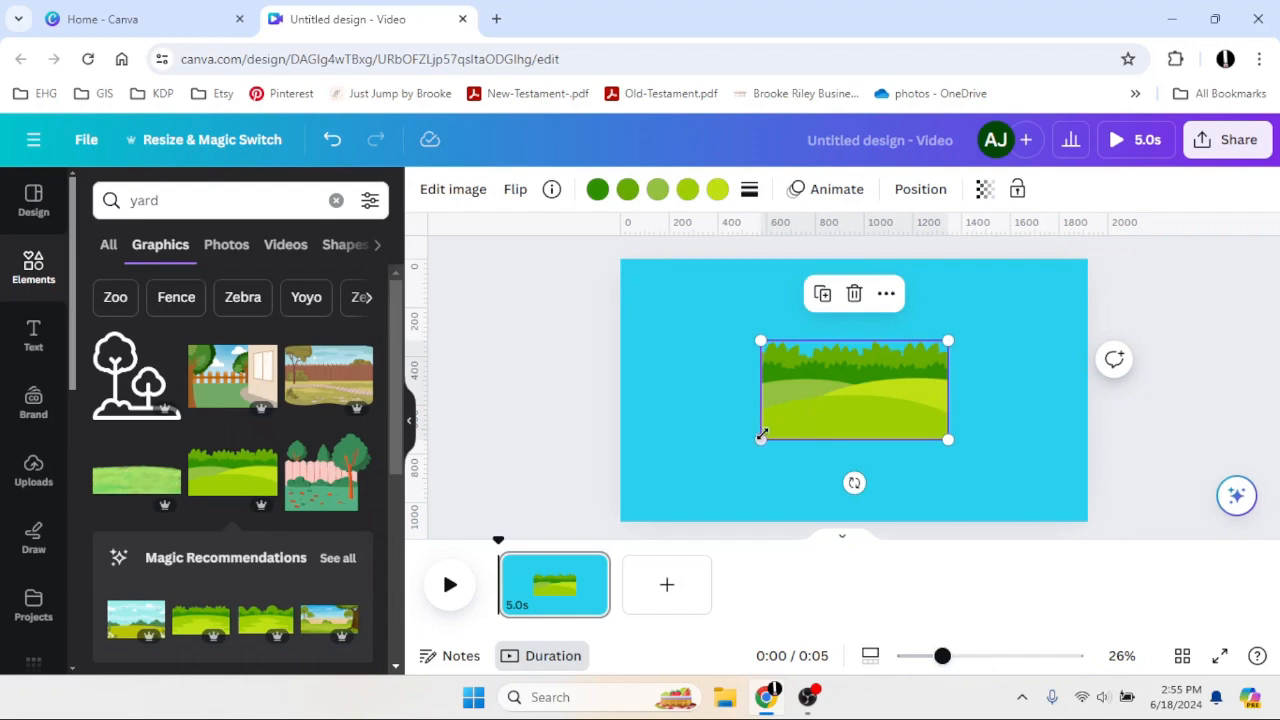
pyautogui.moveTo(761, 439); pyautogui.dragTo(614, 519)
pyautogui.moveTo(951, 519); pyautogui.dragTo(1117, 500)
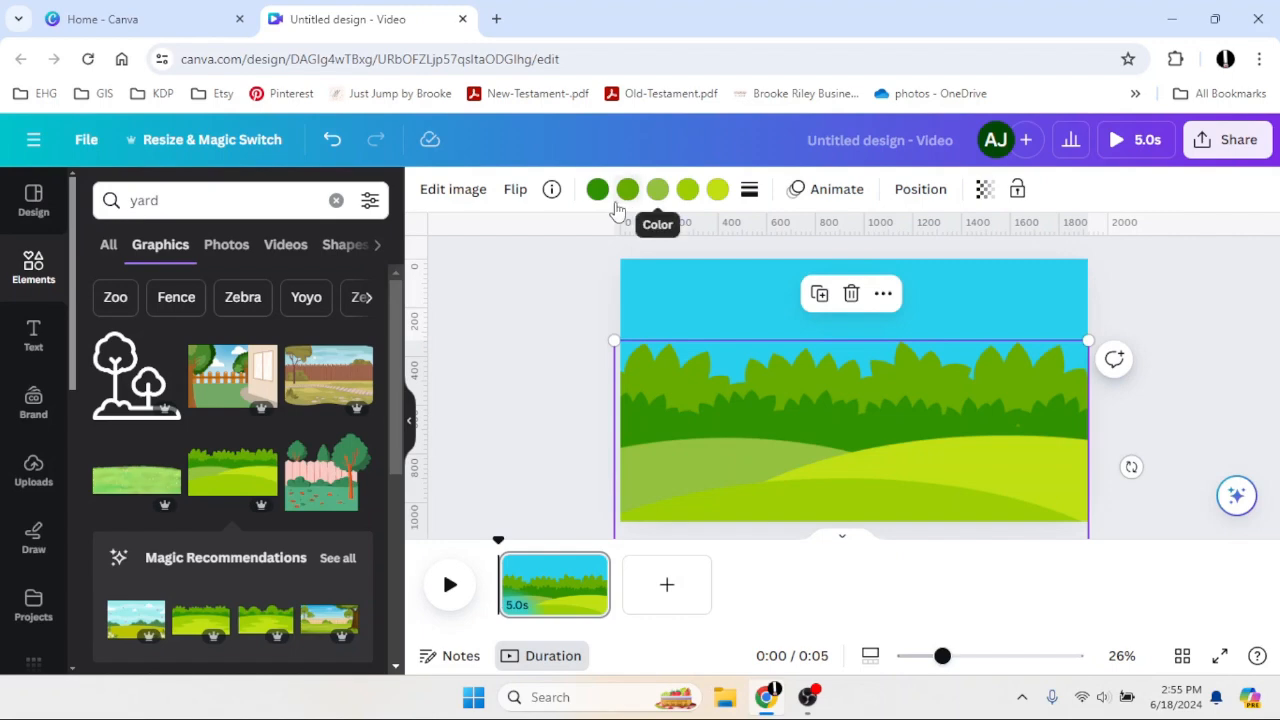
# Step: Try recoloring the lime hill of the yard graphic white
pyautogui.click(725, 196)
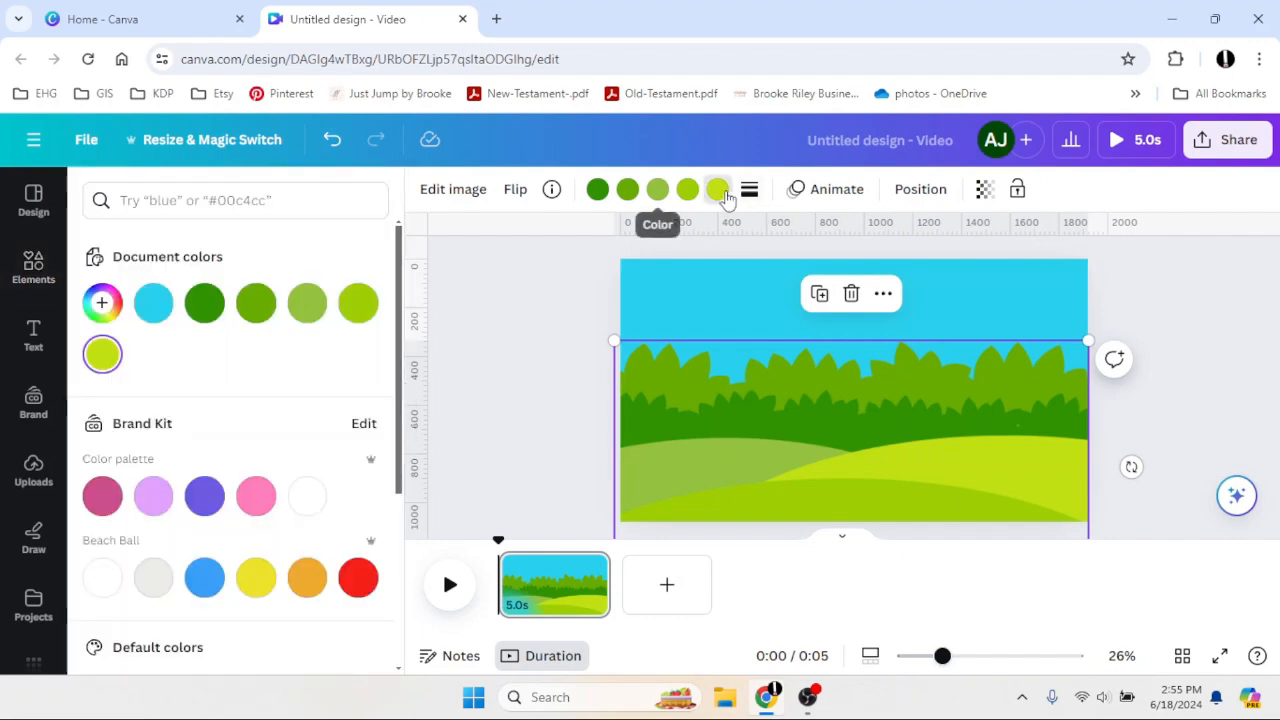
pyautogui.click(322, 504)
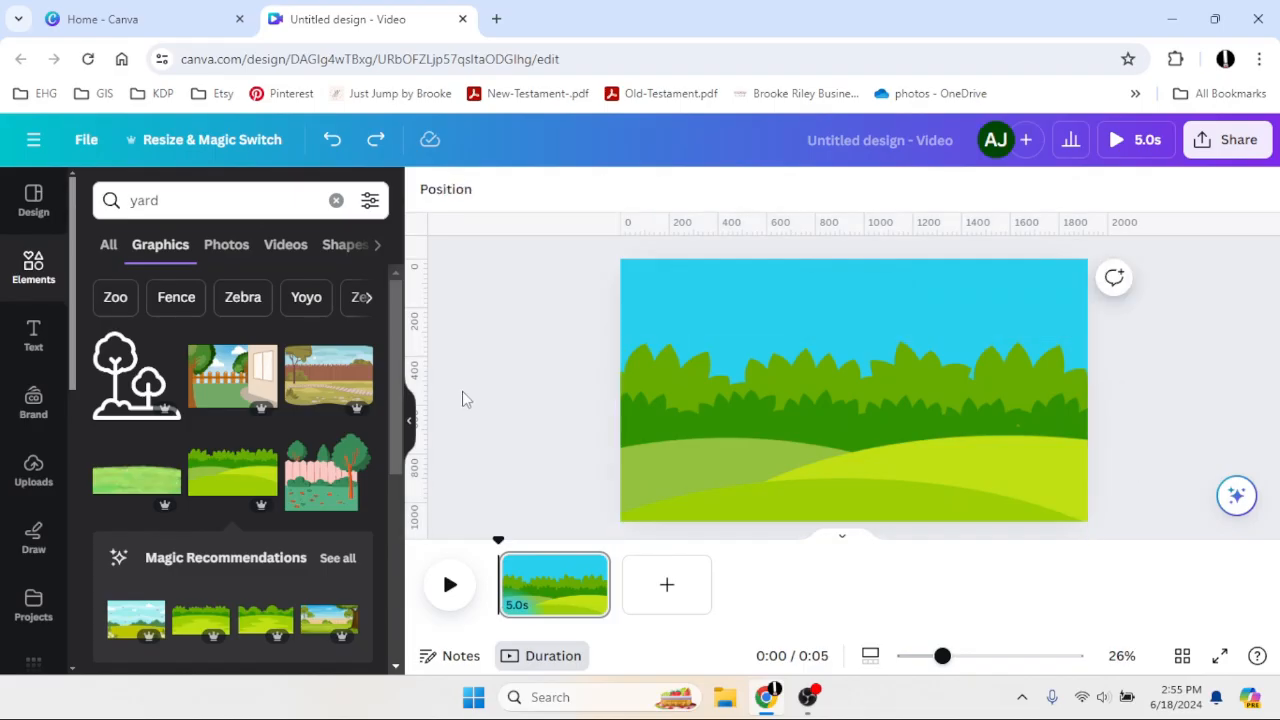
# Step: Search the graphics for "wooden sign" and add the plank sign standing on two posts
pyautogui.click(219, 204)
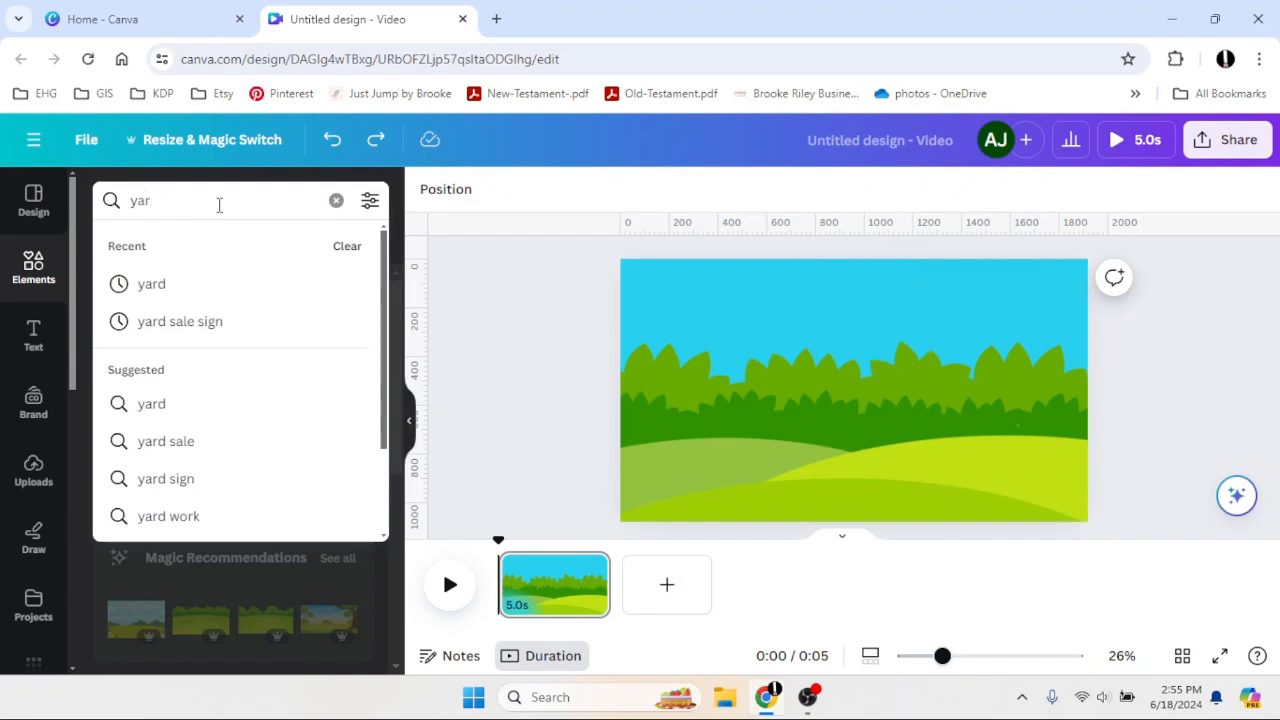
pyautogui.press('BackSpace')
pyautogui.press('BackSpace')
pyautogui.press('BackSpace')
pyautogui.write('wood')
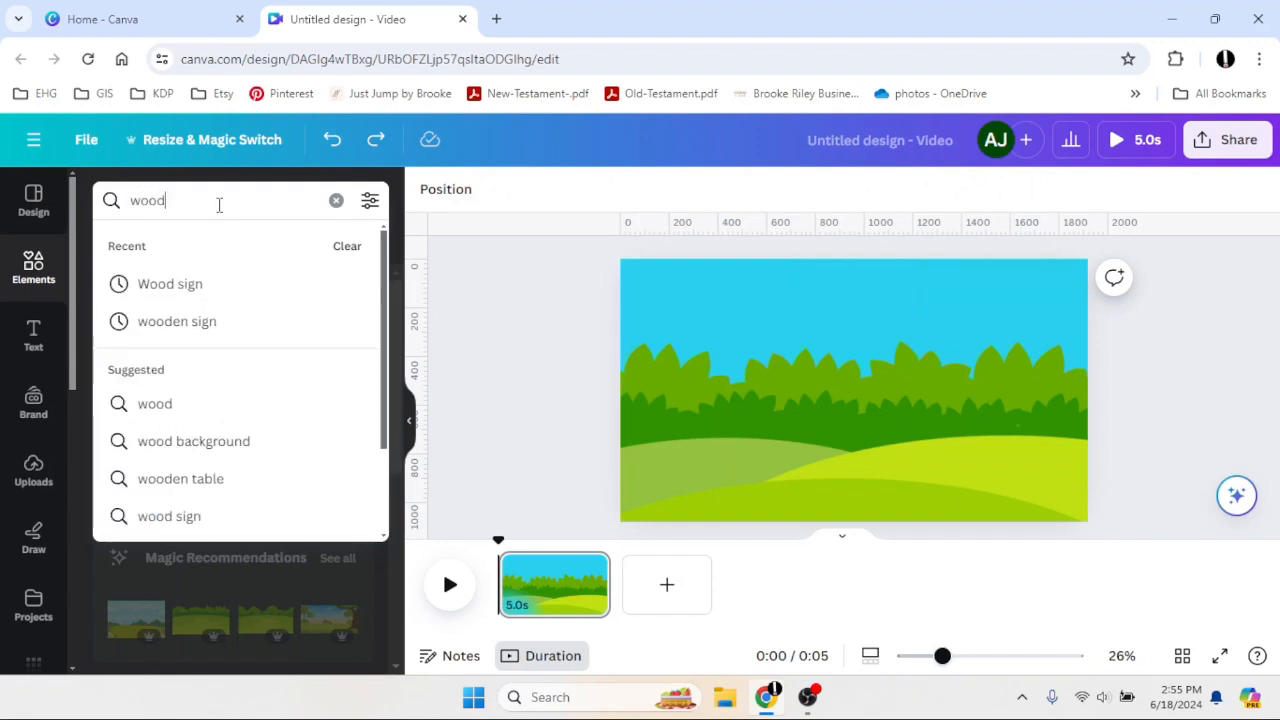
pyautogui.write('en sign')
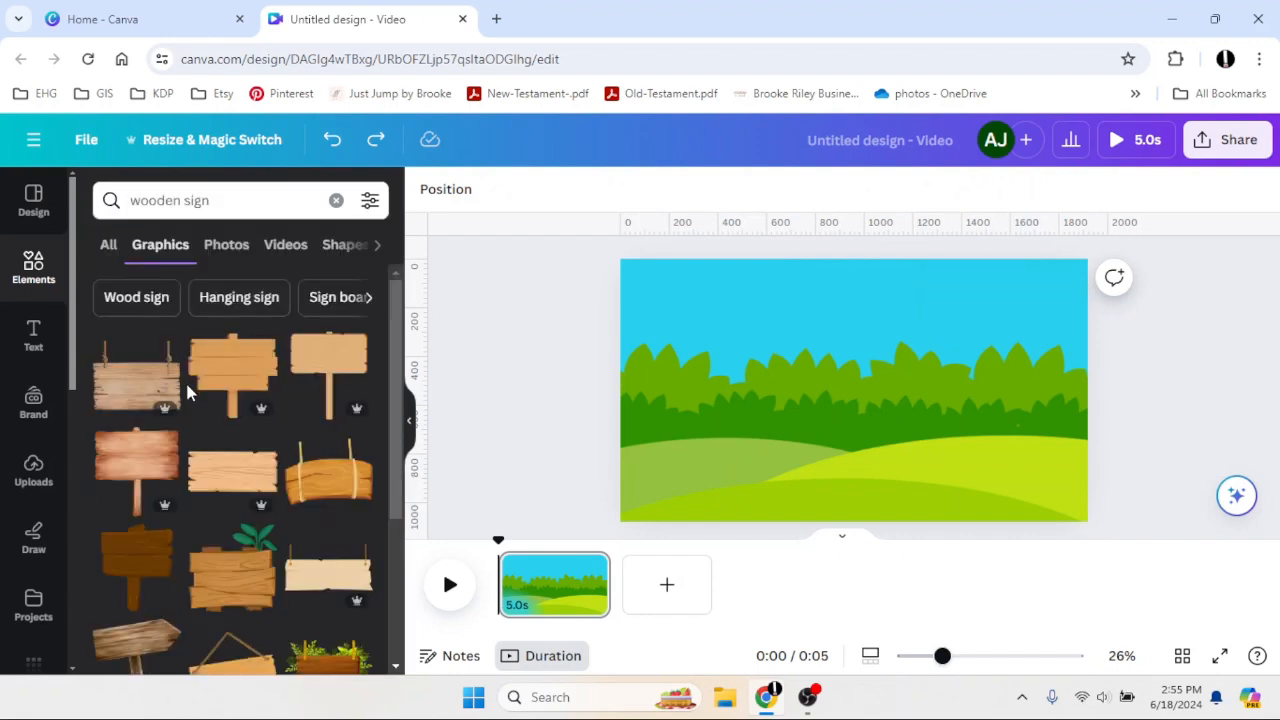
pyautogui.scroll(-2, 182, 415)
pyautogui.click(136, 570)
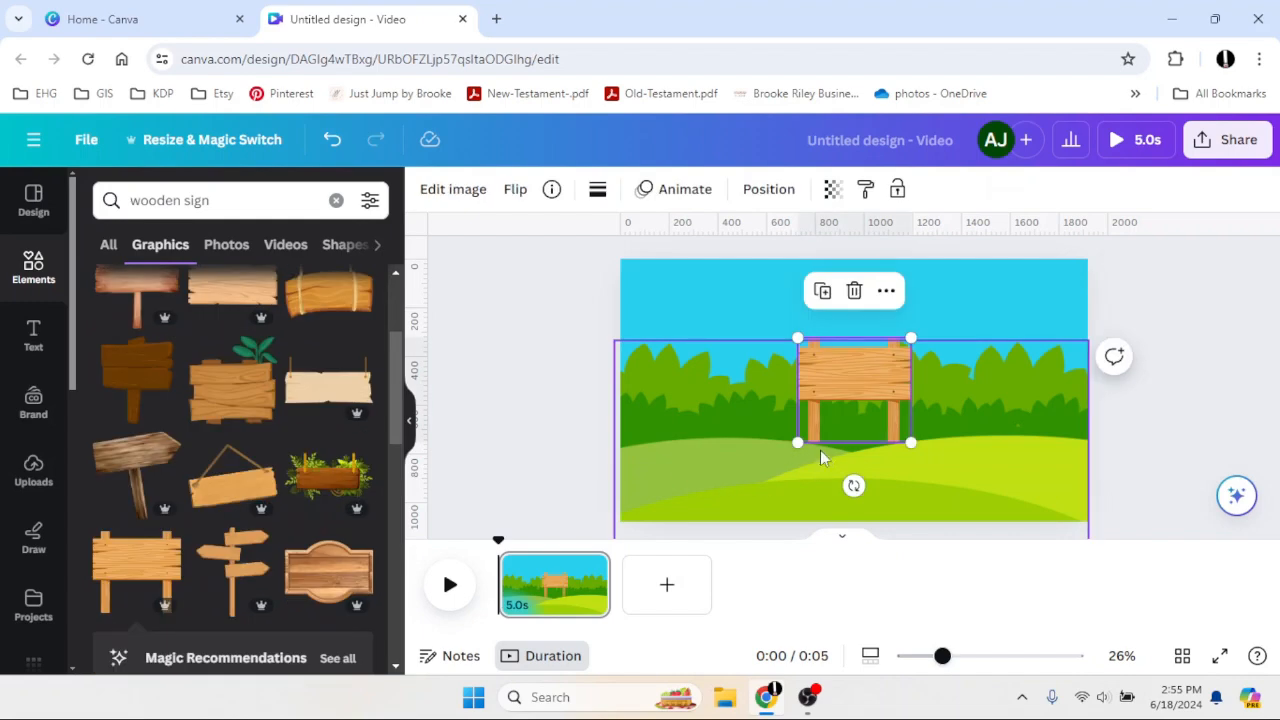
# Step: Enlarge the wooden sign and center it on the page with its posts standing on the grass
pyautogui.moveTo(797, 443); pyautogui.dragTo(763, 474)
pyautogui.moveTo(825, 412); pyautogui.dragTo(832, 435)
pyautogui.moveTo(929, 340); pyautogui.dragTo(955, 313)
pyautogui.moveTo(883, 363)
pyautogui.mouseDown()
pyautogui.moveTo(845, 366)
pyautogui.moveTo(873, 368)
pyautogui.mouseUp()
pyautogui.click(547, 323)
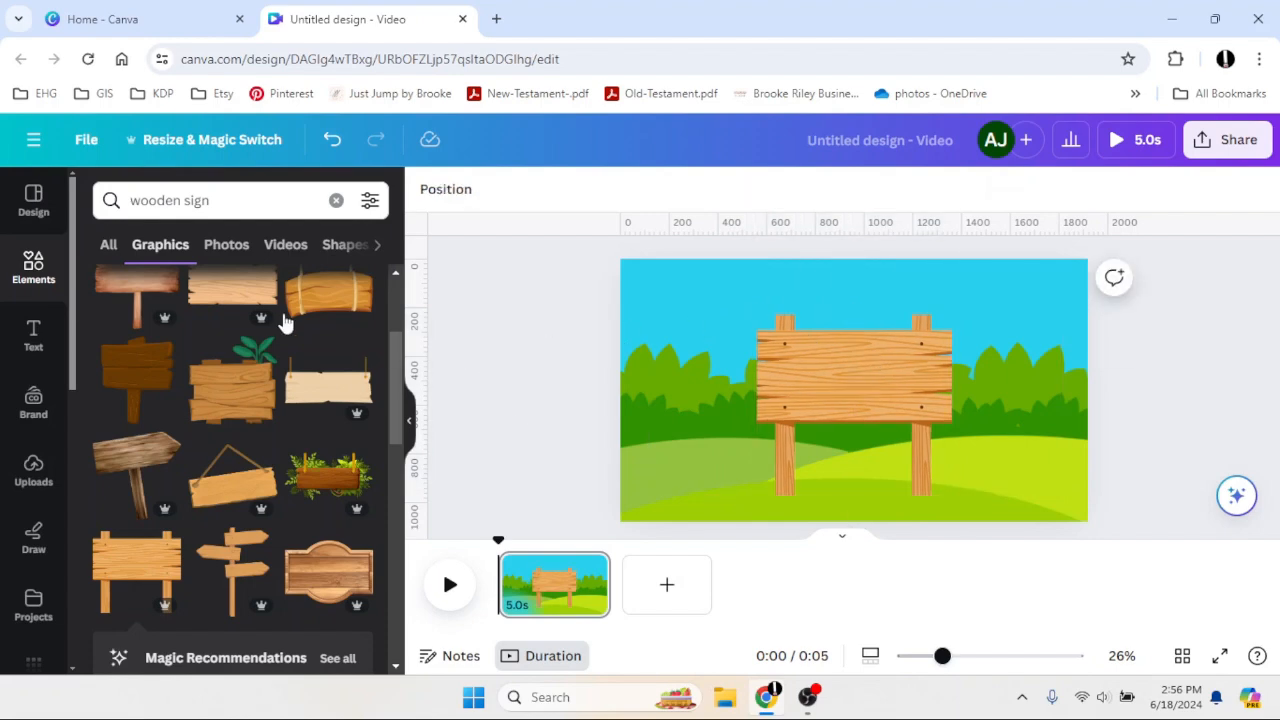
# Step: Add a text box reading "yard" and convert its text to uppercase
pyautogui.click(28, 333)
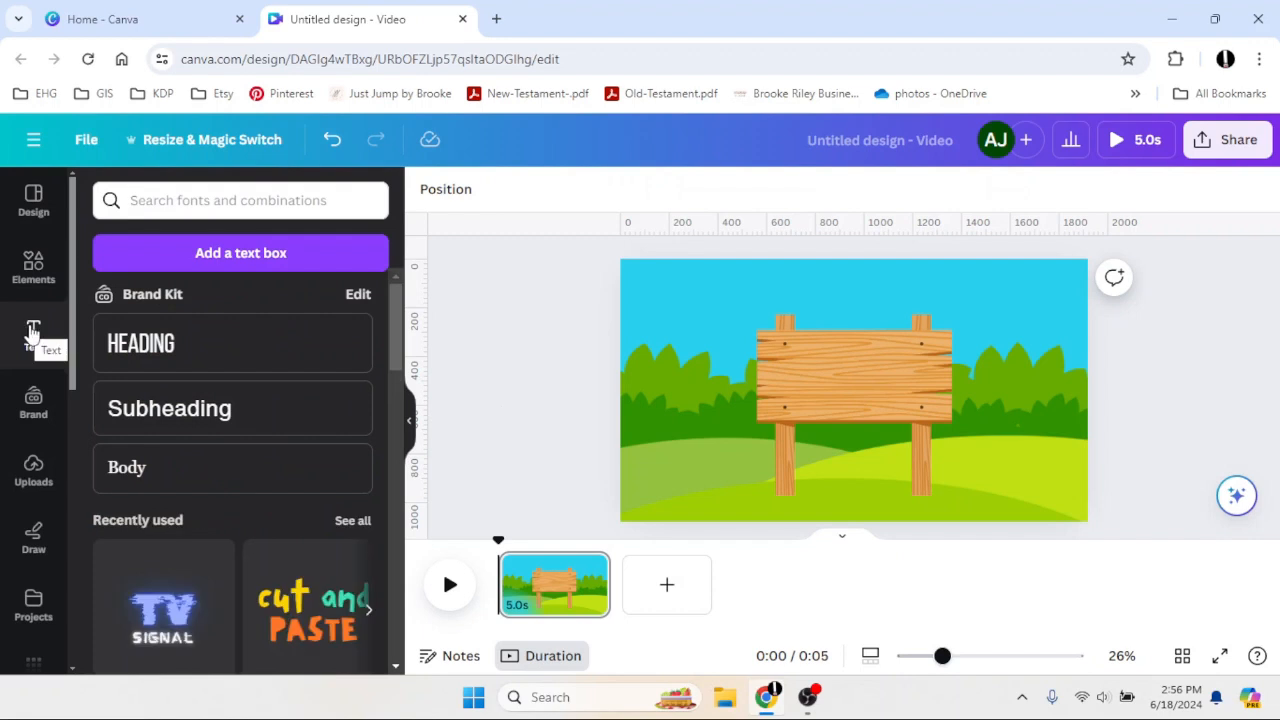
pyautogui.click(172, 255)
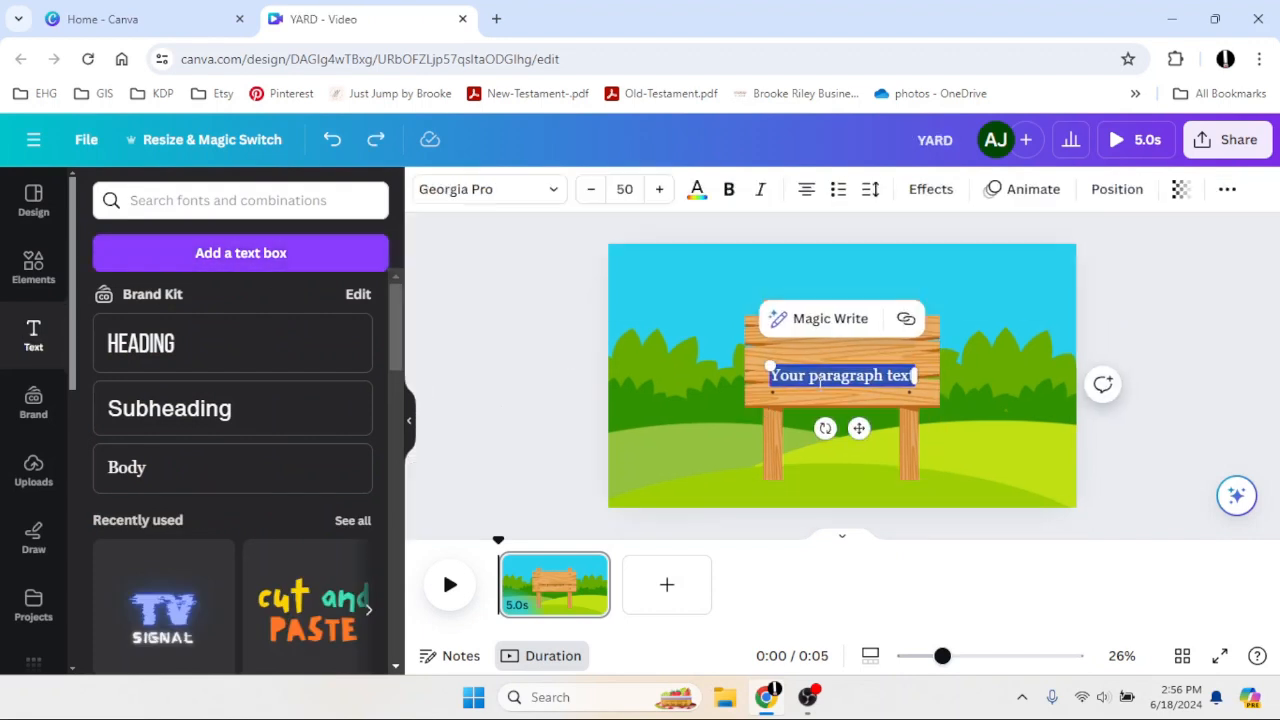
pyautogui.write('yard')
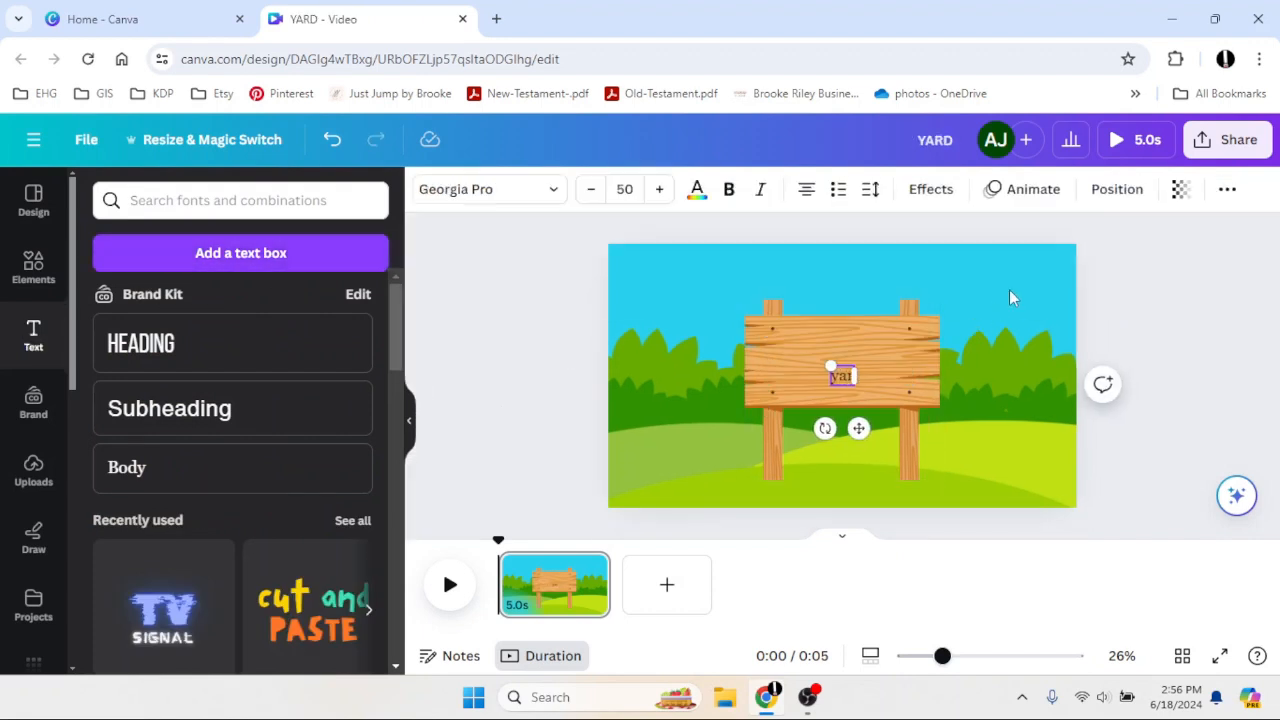
pyautogui.hotkey('ctrl', 'a')
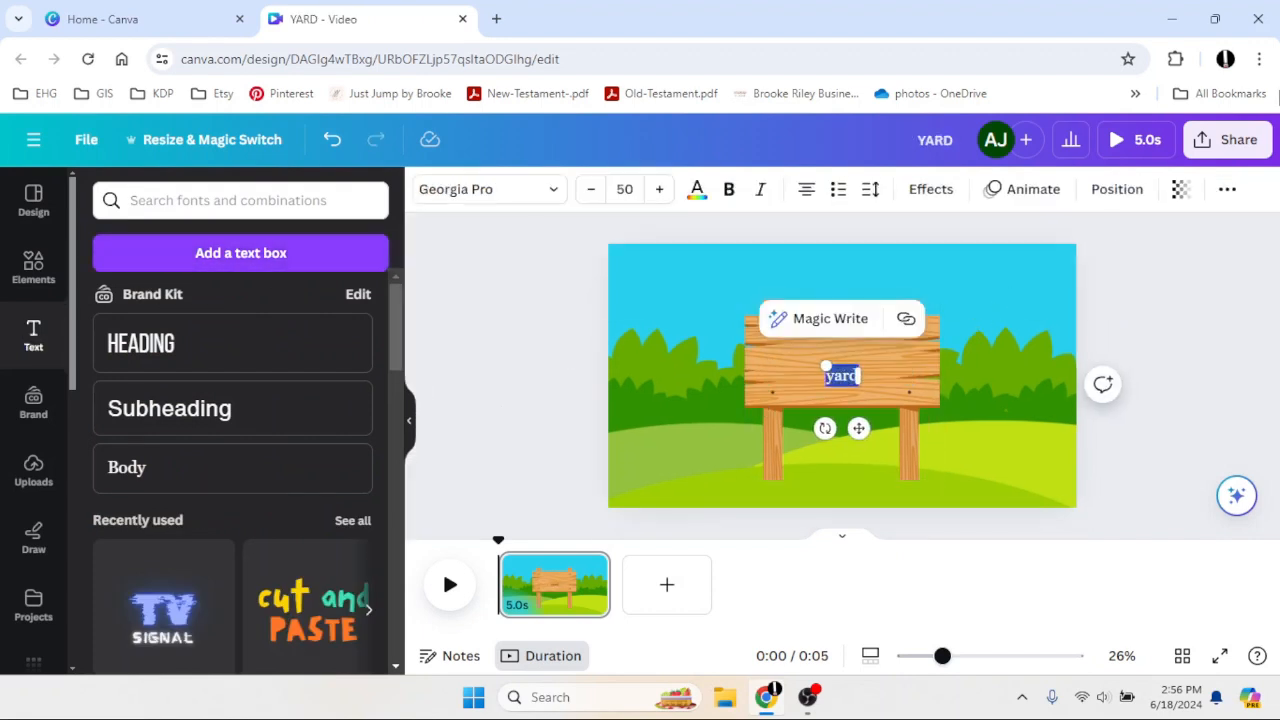
pyautogui.click(1226, 190)
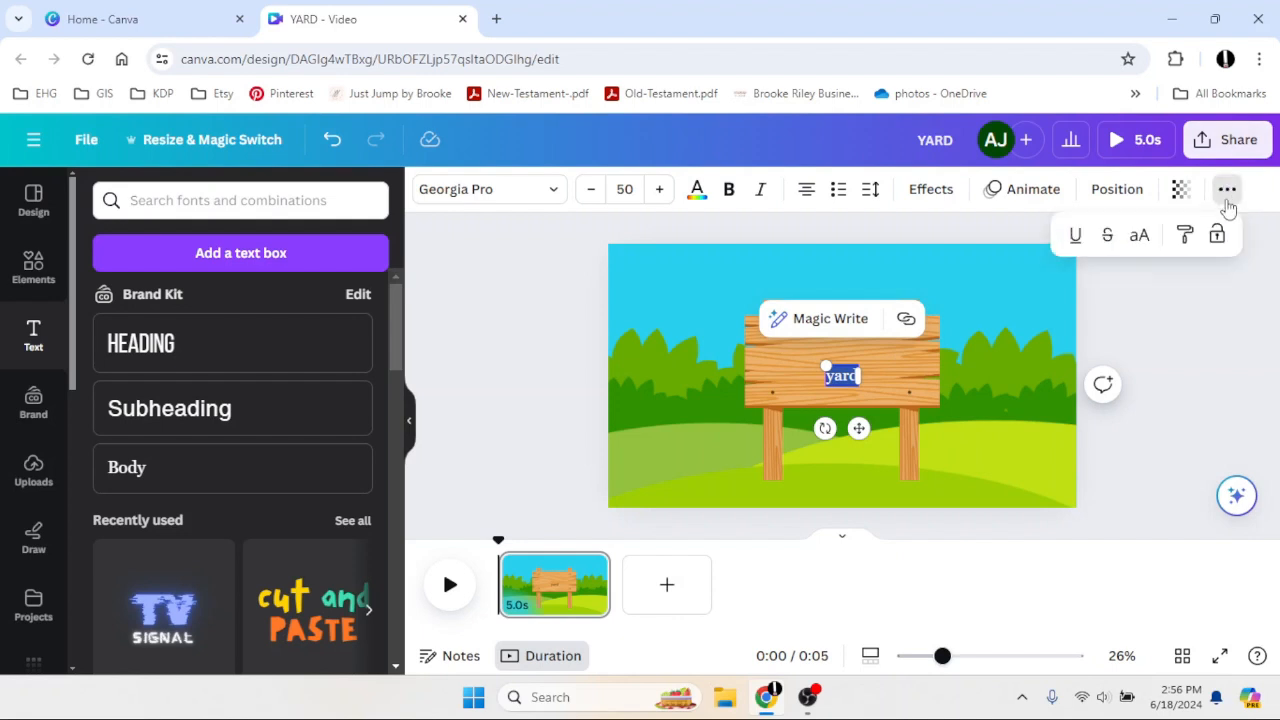
pyautogui.click(1140, 240)
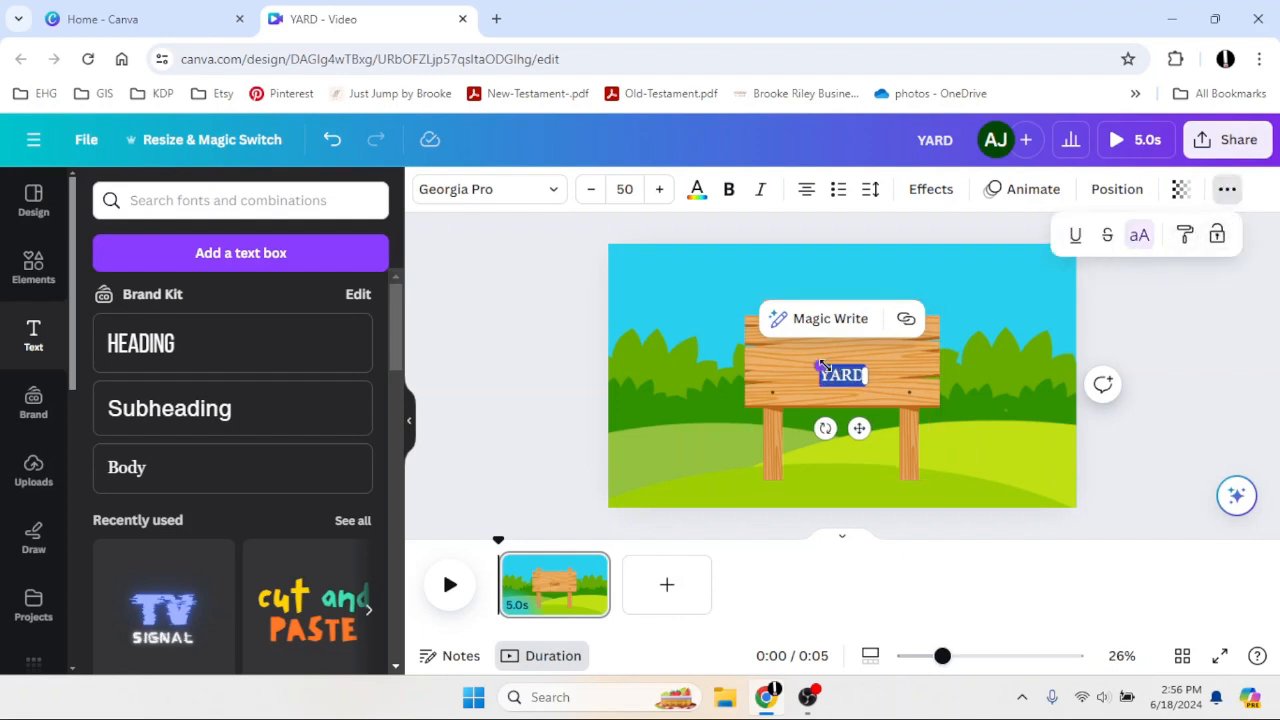
# Step: Enlarge the YARD text to a font size of about 82 and center it on the upper part of the sign
pyautogui.moveTo(820, 365); pyautogui.dragTo(786, 350)
pyautogui.moveTo(843, 426); pyautogui.dragTo(852, 402)
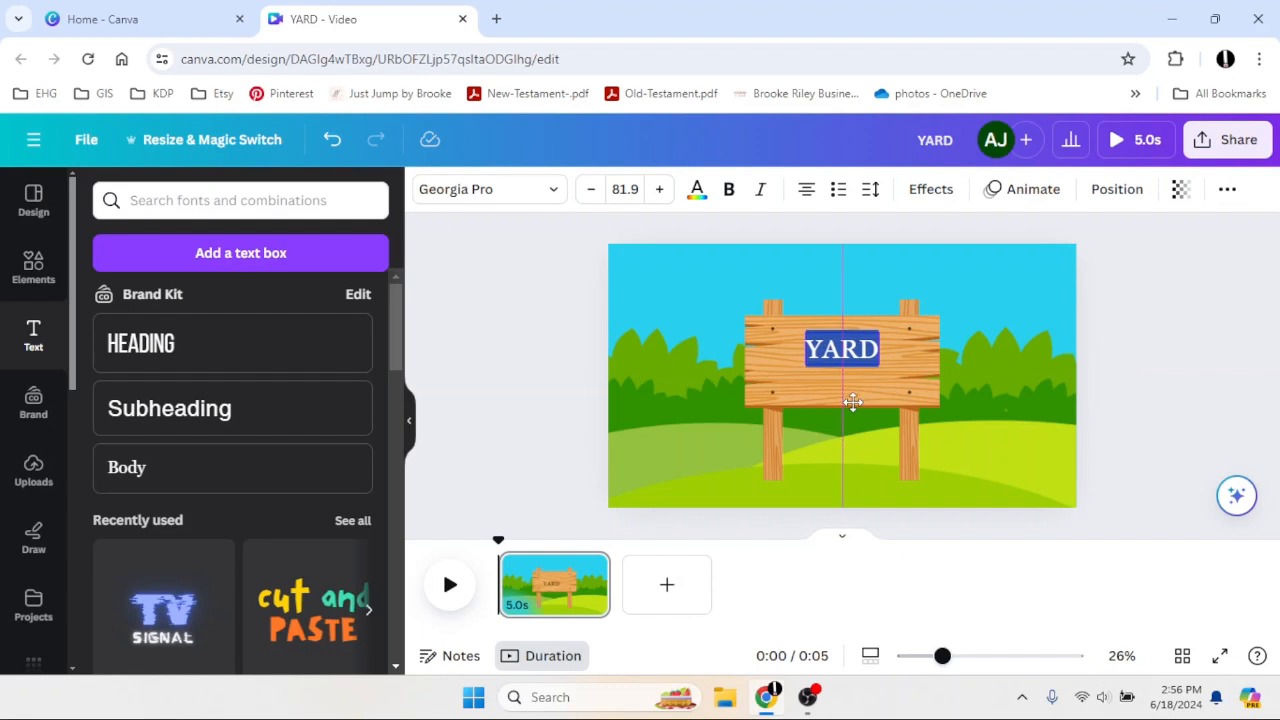
pyautogui.click(517, 406)
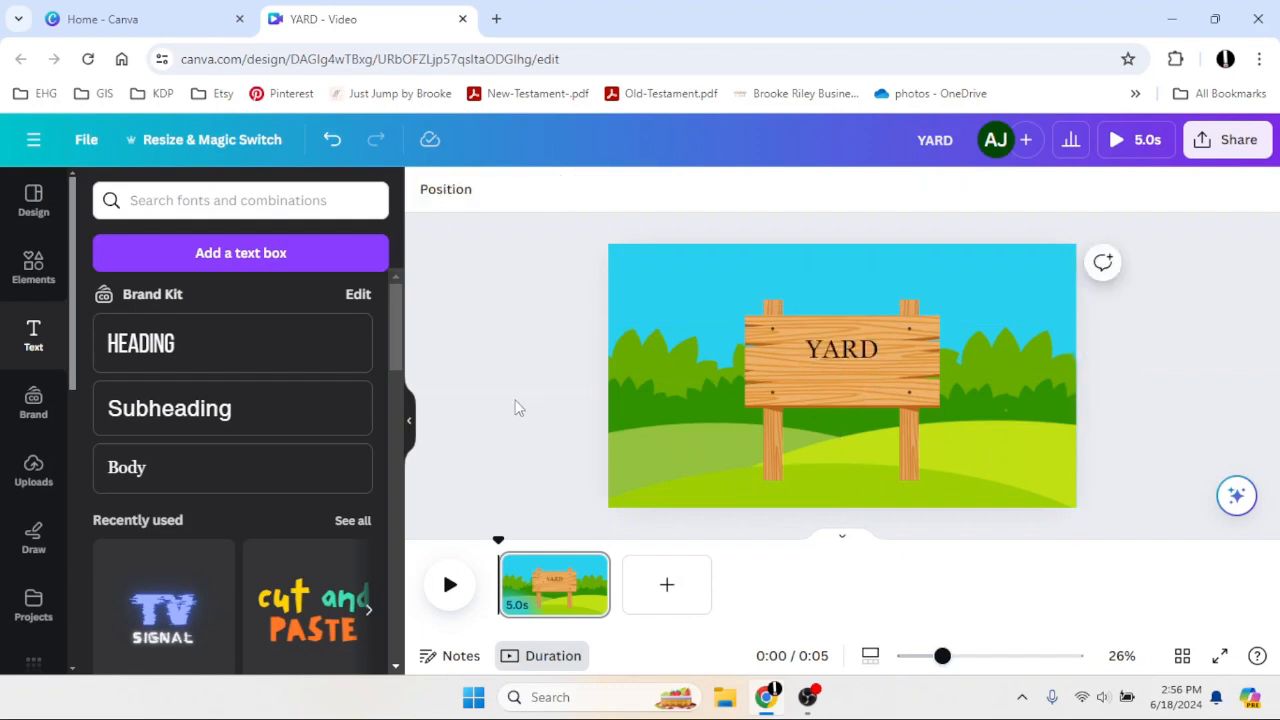
# Step: Search the fonts for "paint" and apply Rubik Spray Paint to the YARD text
pyautogui.click(828, 358)
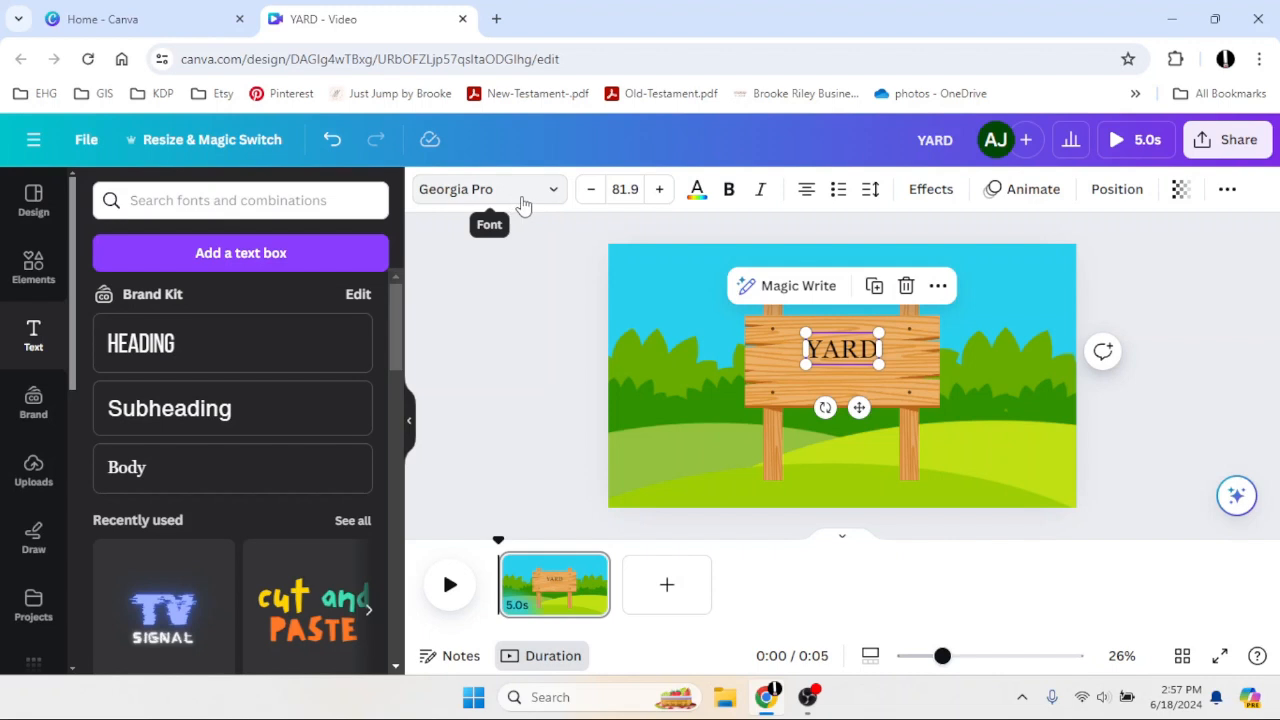
pyautogui.click(549, 203)
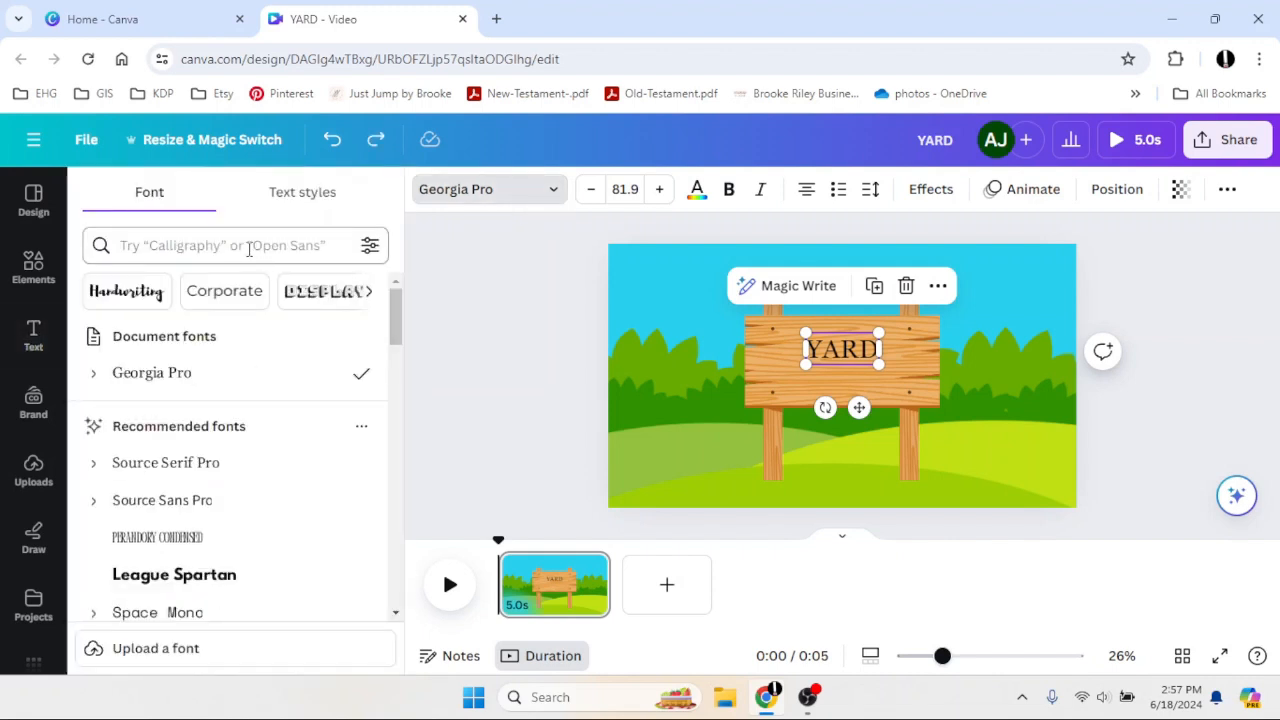
pyautogui.click(264, 252)
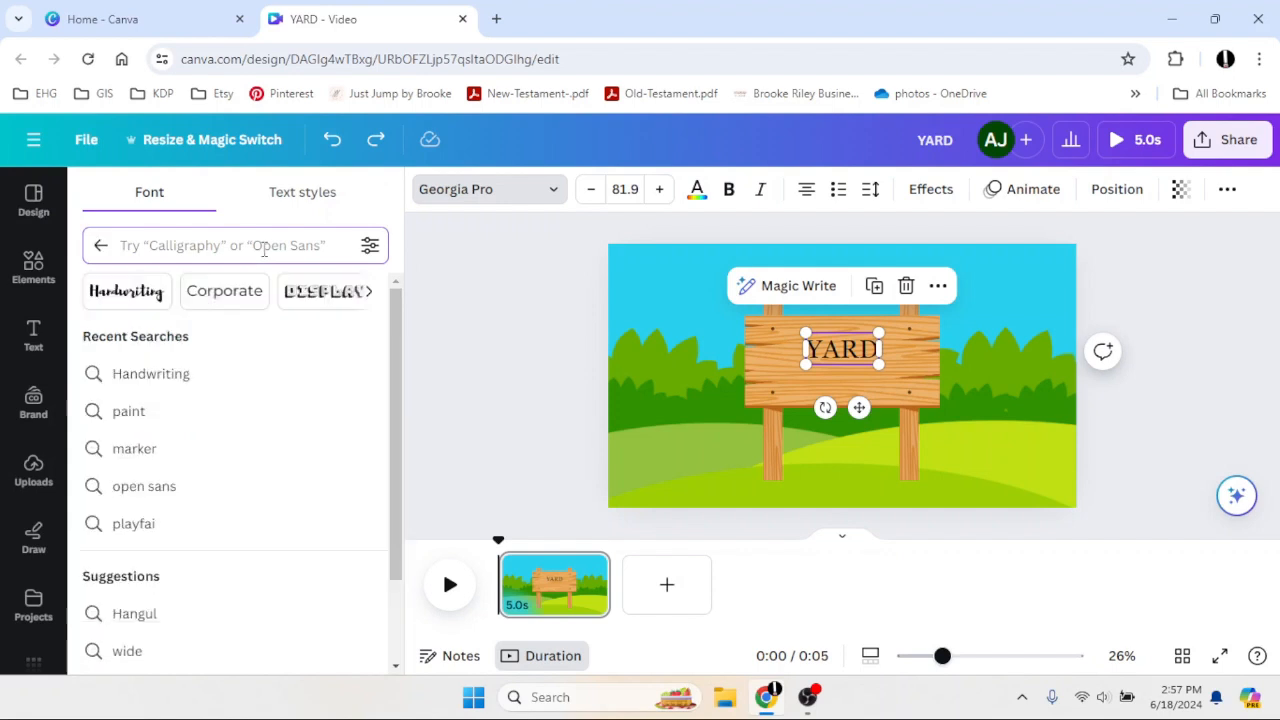
pyautogui.write('paint')
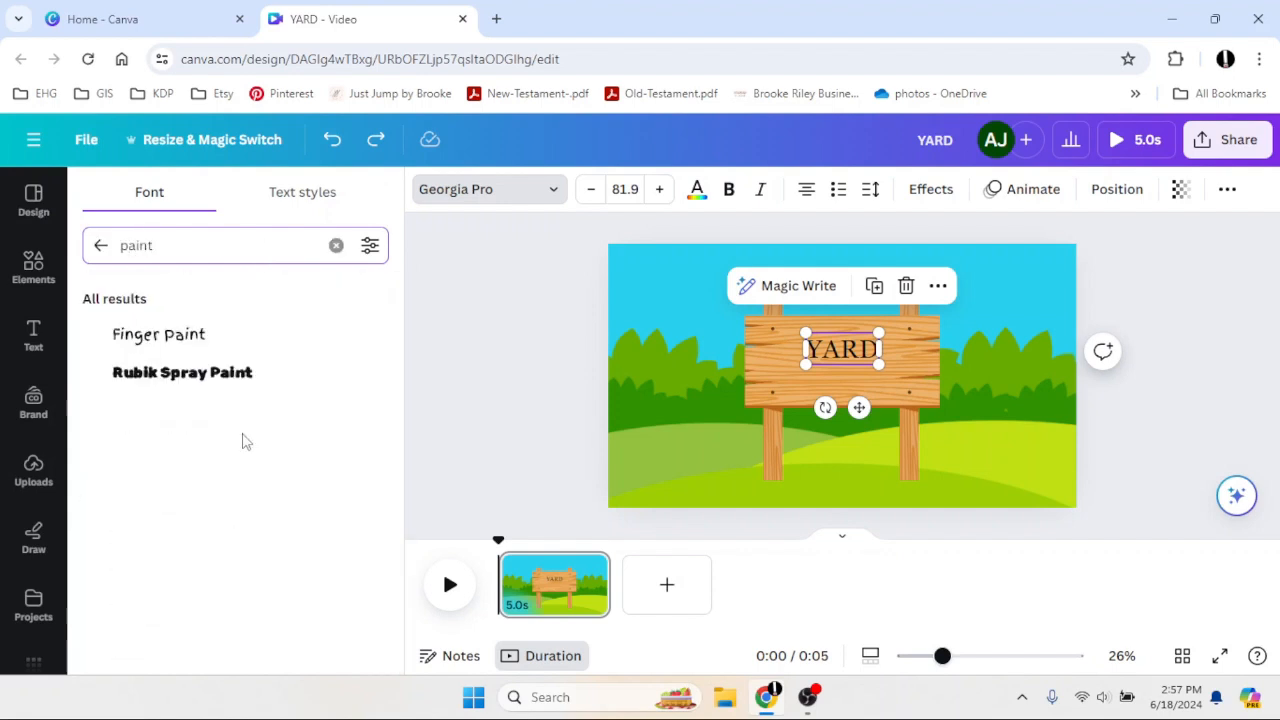
pyautogui.click(251, 380)
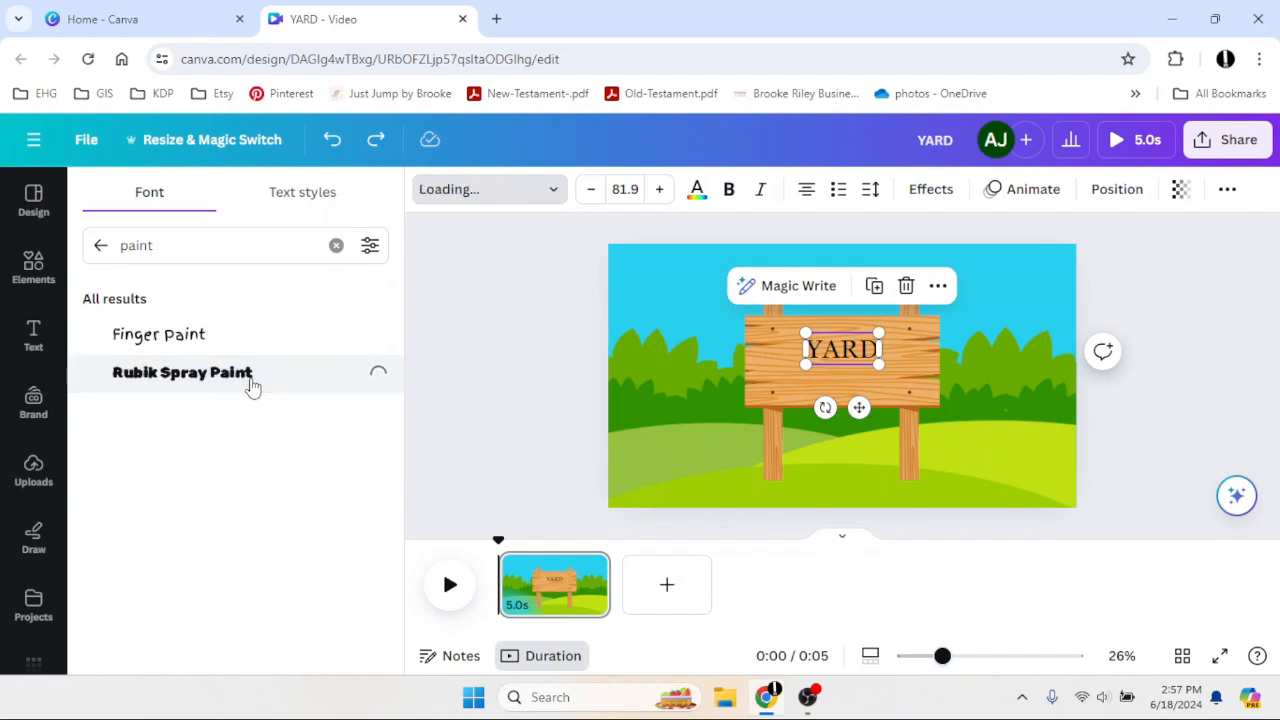
# Step: Enlarge the YARD text to font size 100 and add a duplicate of it below, reading "SALE"
pyautogui.moveTo(804, 334); pyautogui.dragTo(797, 323)
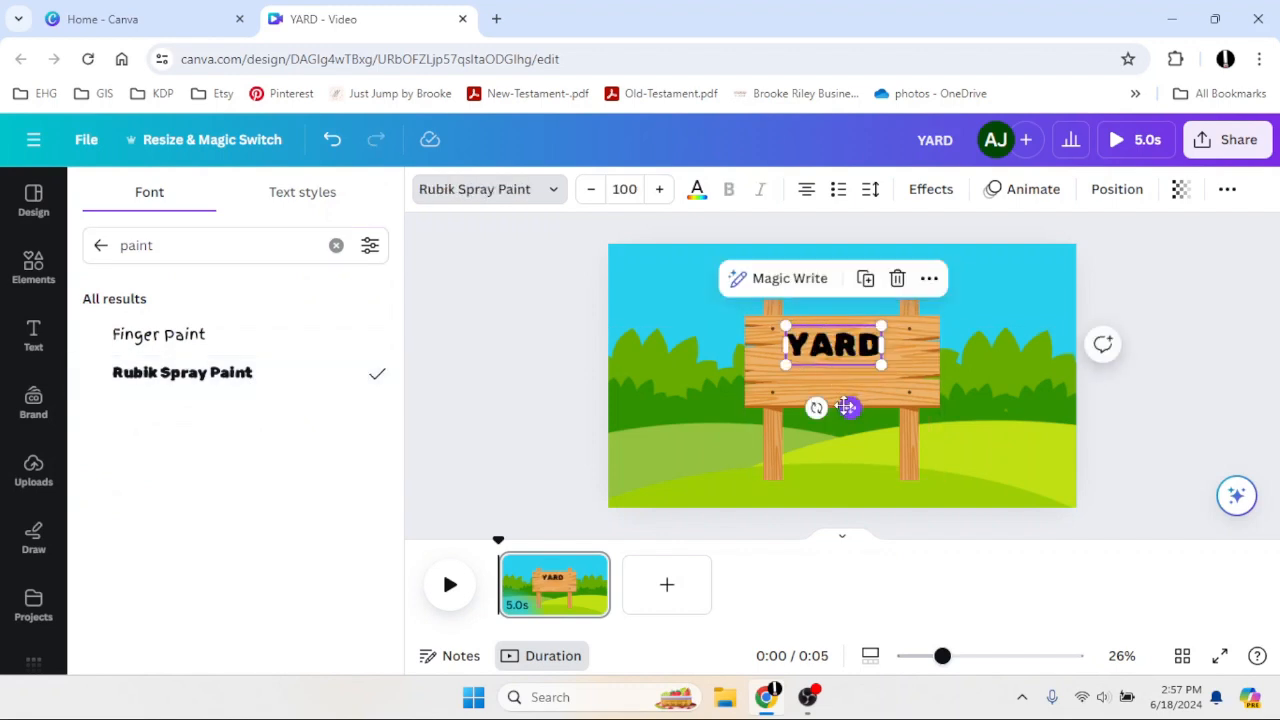
pyautogui.moveTo(848, 408)
pyautogui.mouseDown()
pyautogui.moveTo(861, 442)
pyautogui.moveTo(854, 431)
pyautogui.mouseUp()
pyautogui.hotkey('ctrl', 'd')
pyautogui.press('Return')
pyautogui.write('SALE')
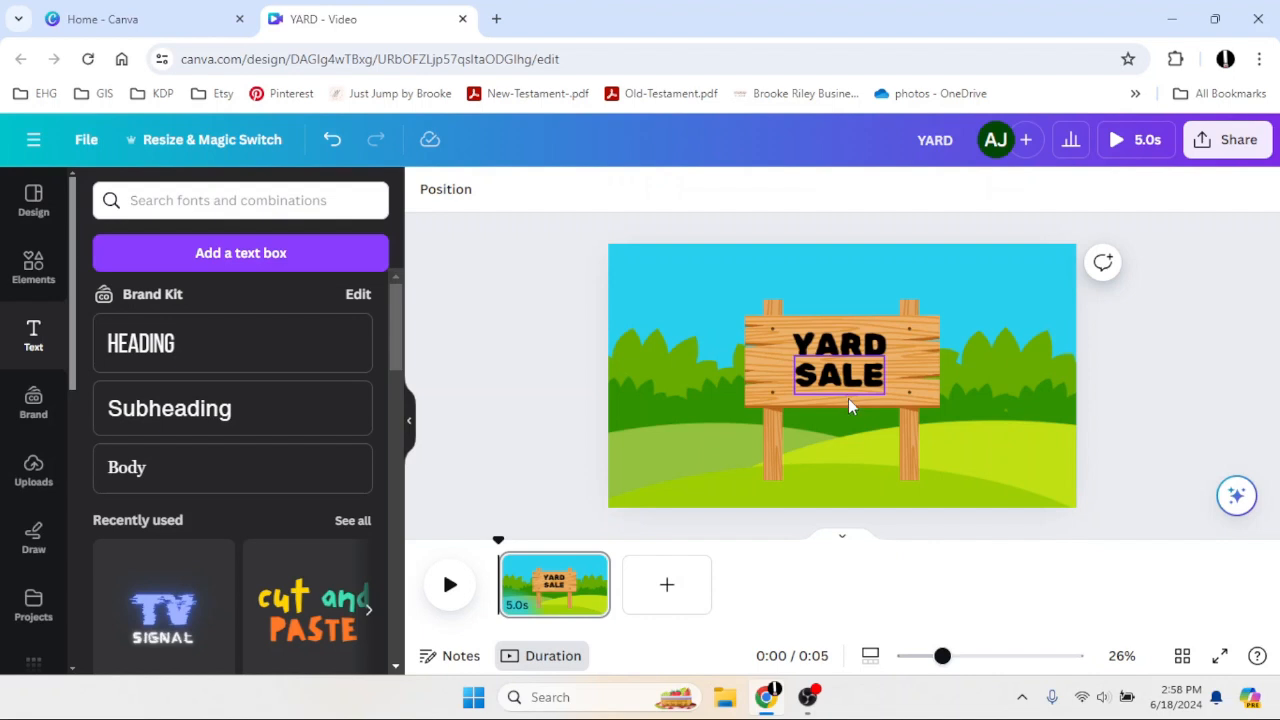
# Step: Lock the green yard background graphic in place
pyautogui.click(682, 407)
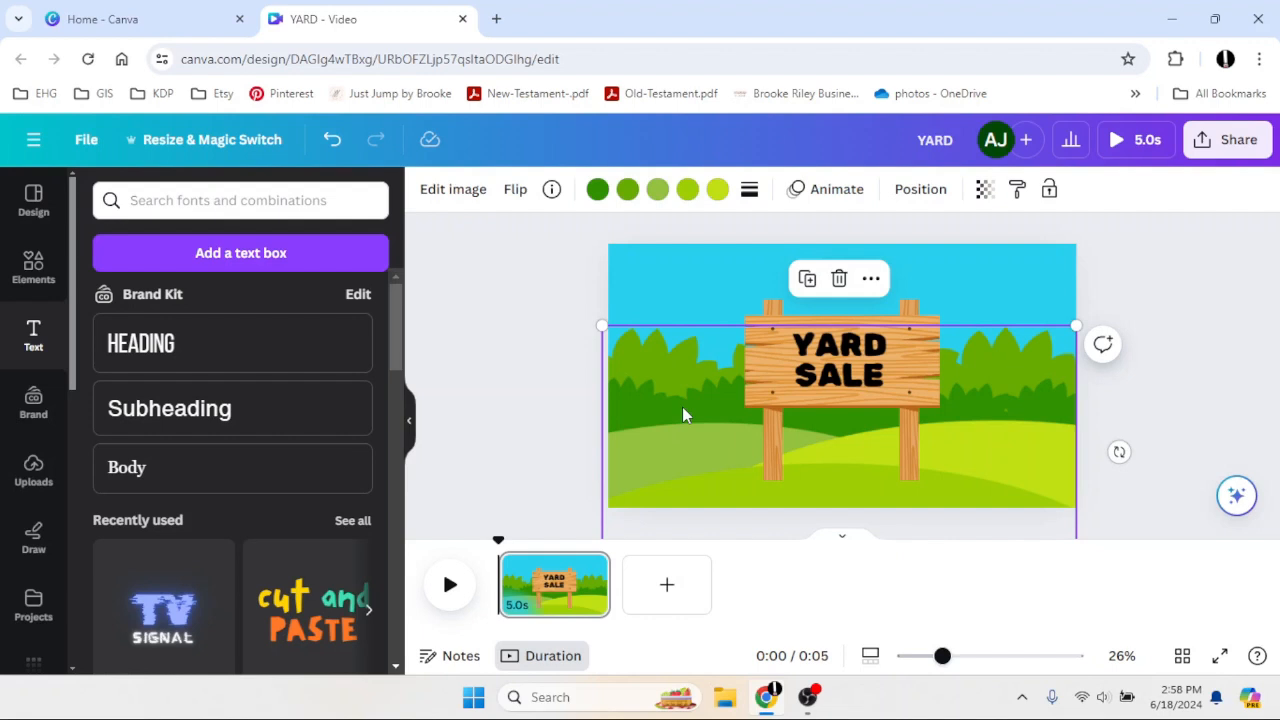
pyautogui.rightClick(682, 407)
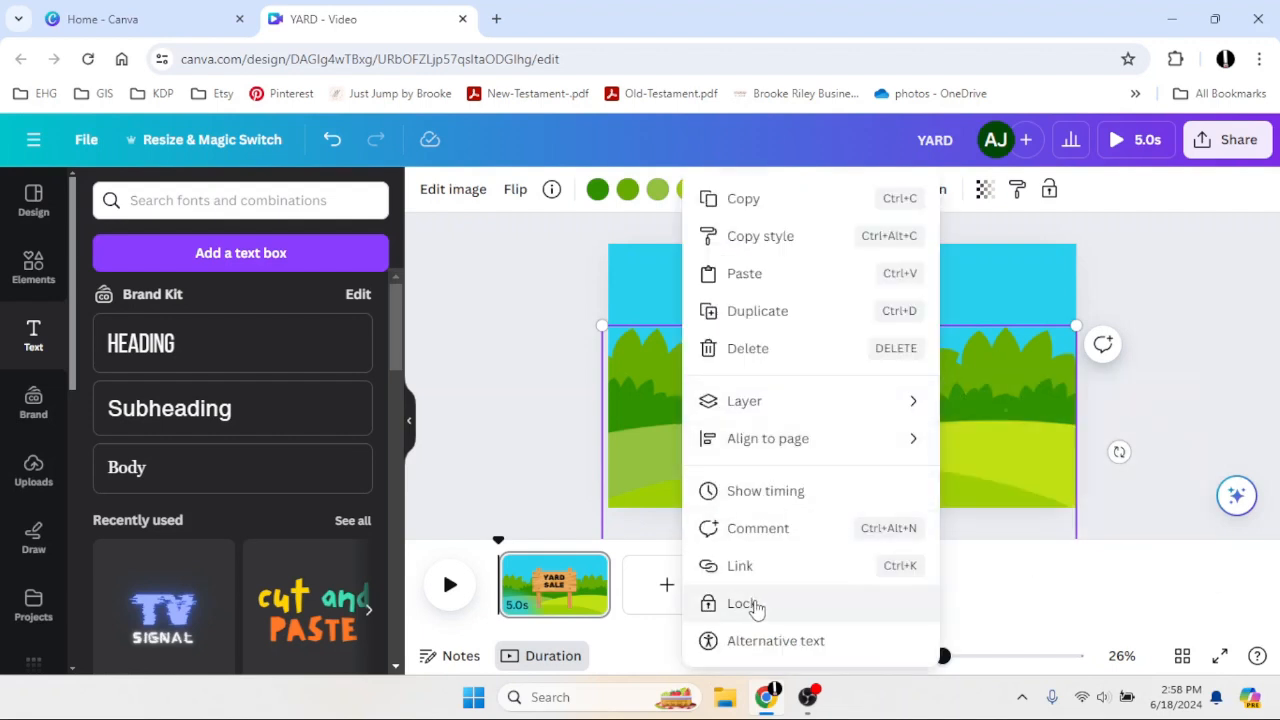
pyautogui.click(745, 604)
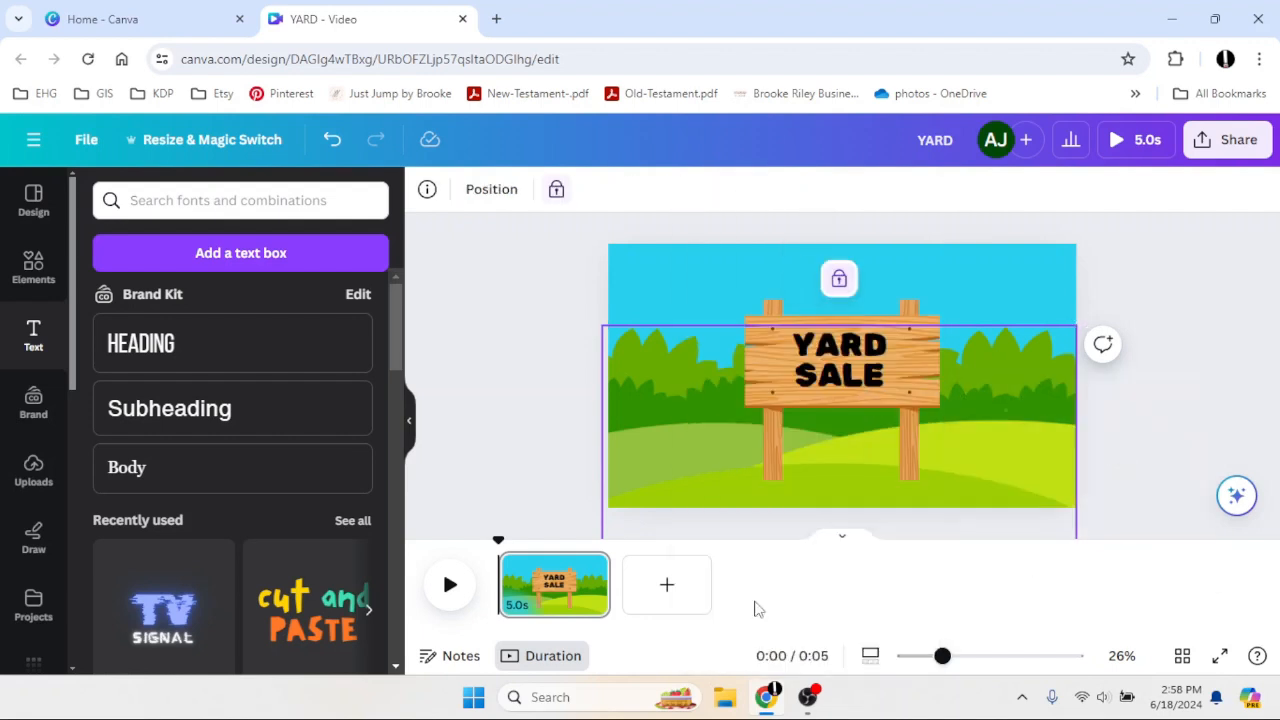
# Step: Group the wooden sign with the YARD and SALE texts
pyautogui.click(501, 397)
pyautogui.moveTo(538, 240); pyautogui.dragTo(1066, 530)
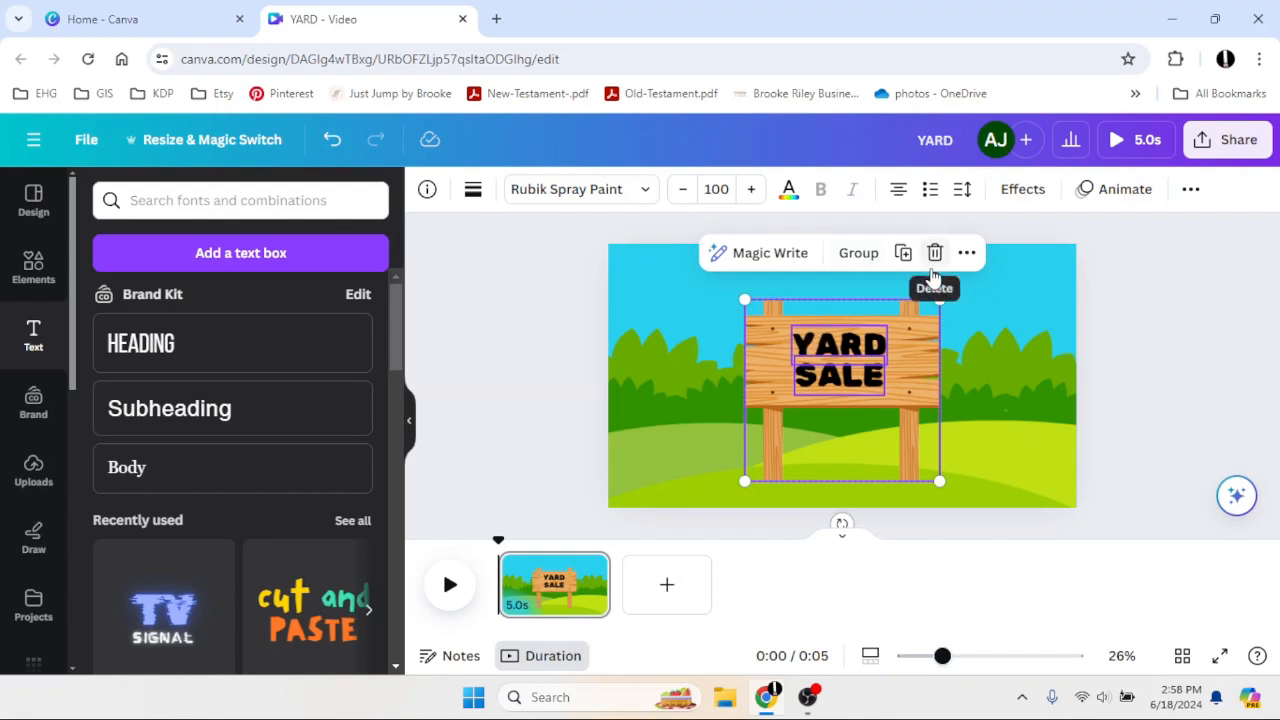
pyautogui.click(860, 256)
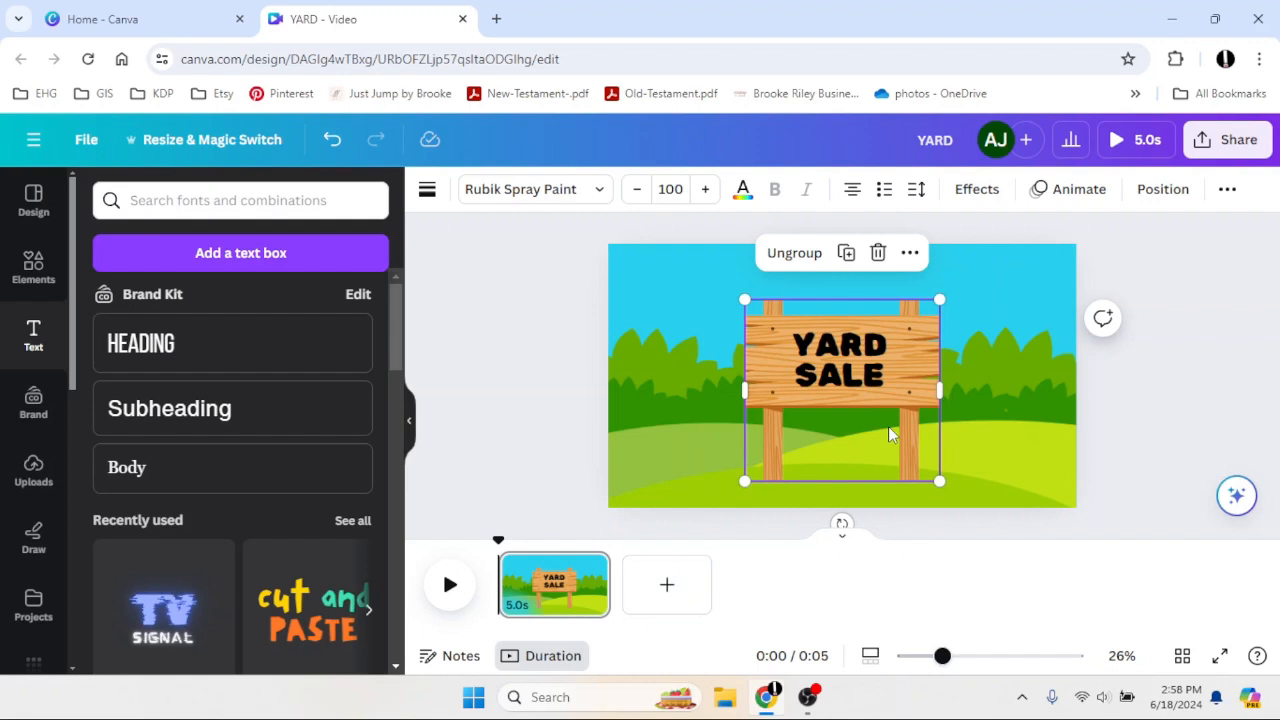
# Step: Apply the Baseline element animation to the sign group, playing on enter in the upward direction
pyautogui.click(1068, 193)
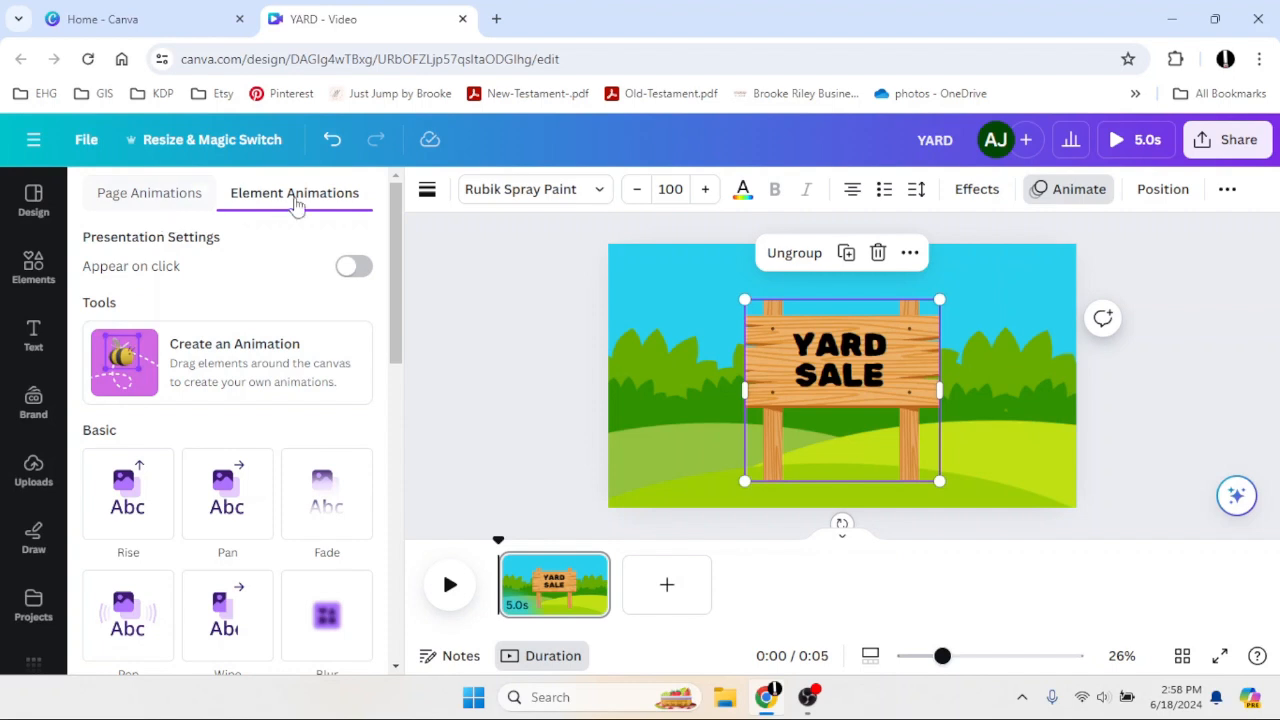
pyautogui.click(150, 195)
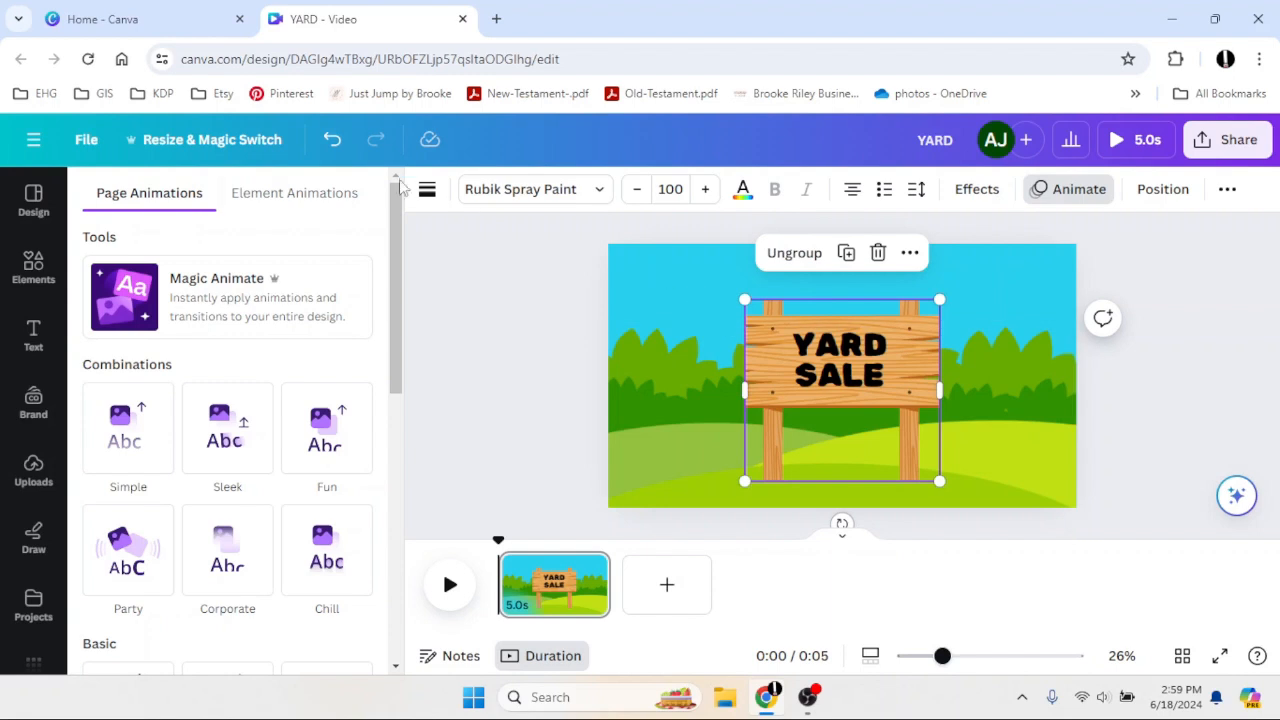
pyautogui.click(318, 207)
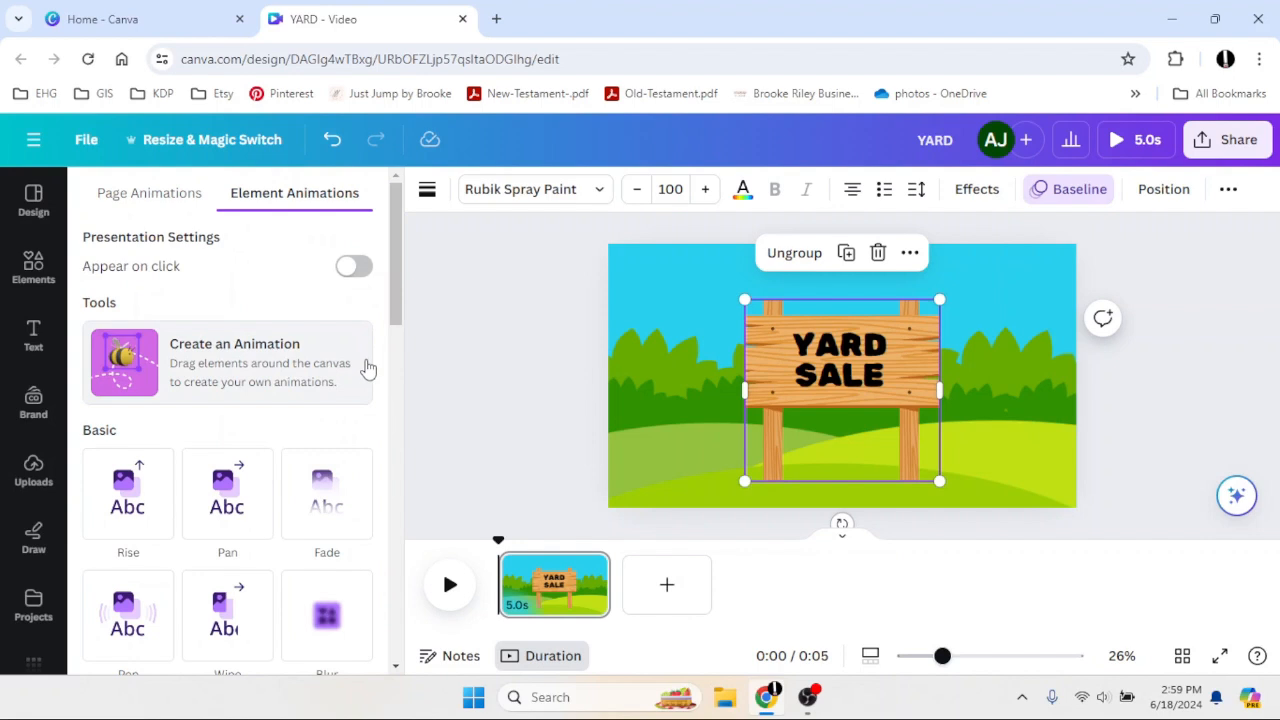
pyautogui.scroll(-3, 368, 368)
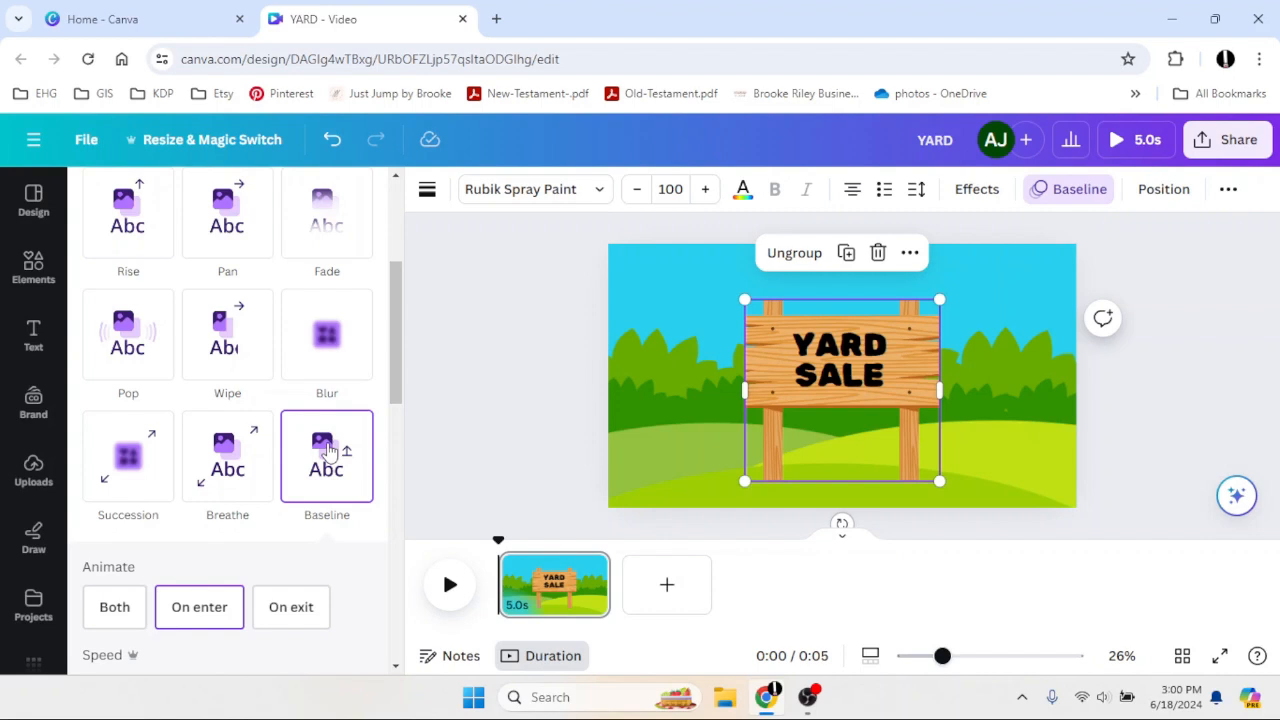
pyautogui.scroll(-3, 324, 520)
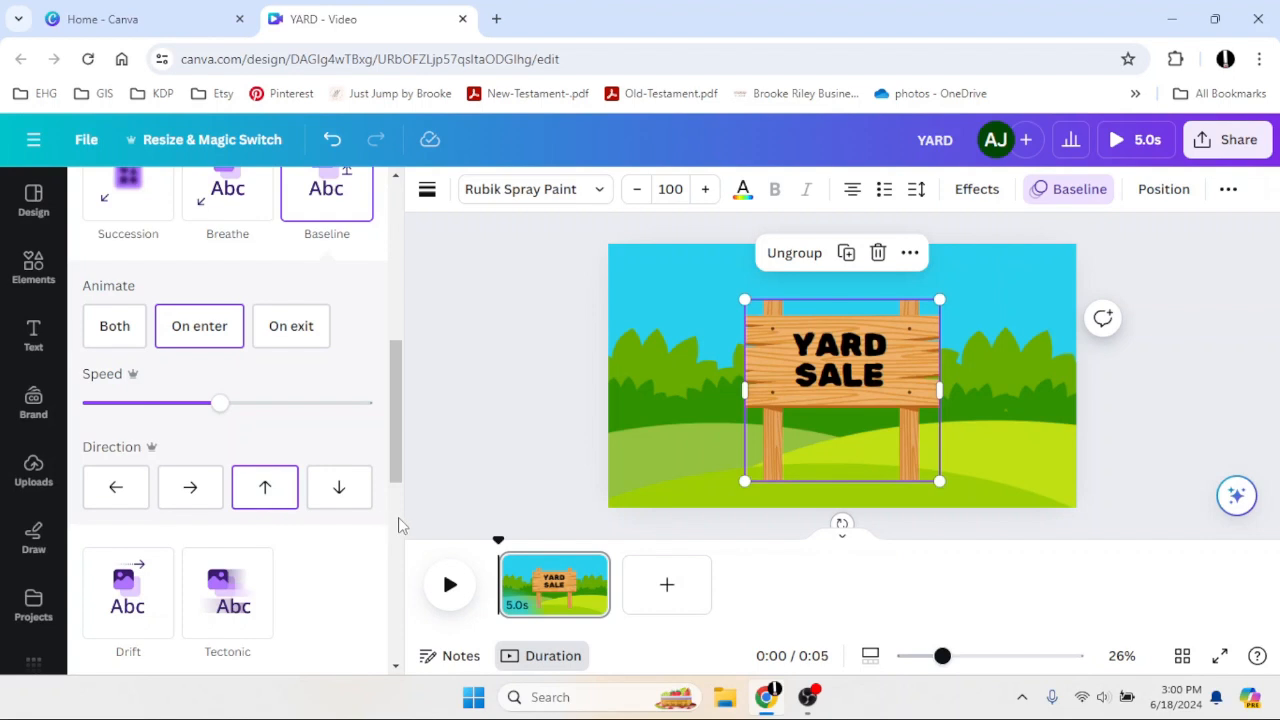
# Step: Slow down the sign group's Baseline animation and play the page to check its speed
pyautogui.press('space')
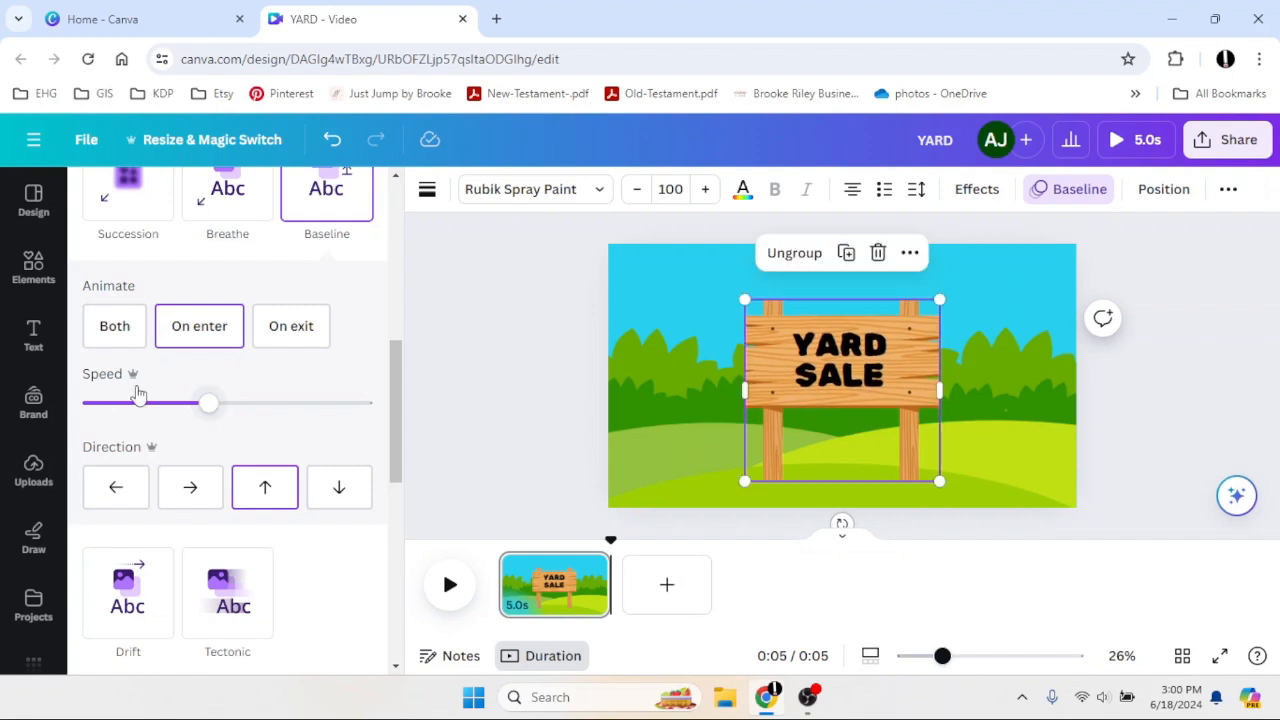
pyautogui.moveTo(200, 407); pyautogui.dragTo(156, 405)
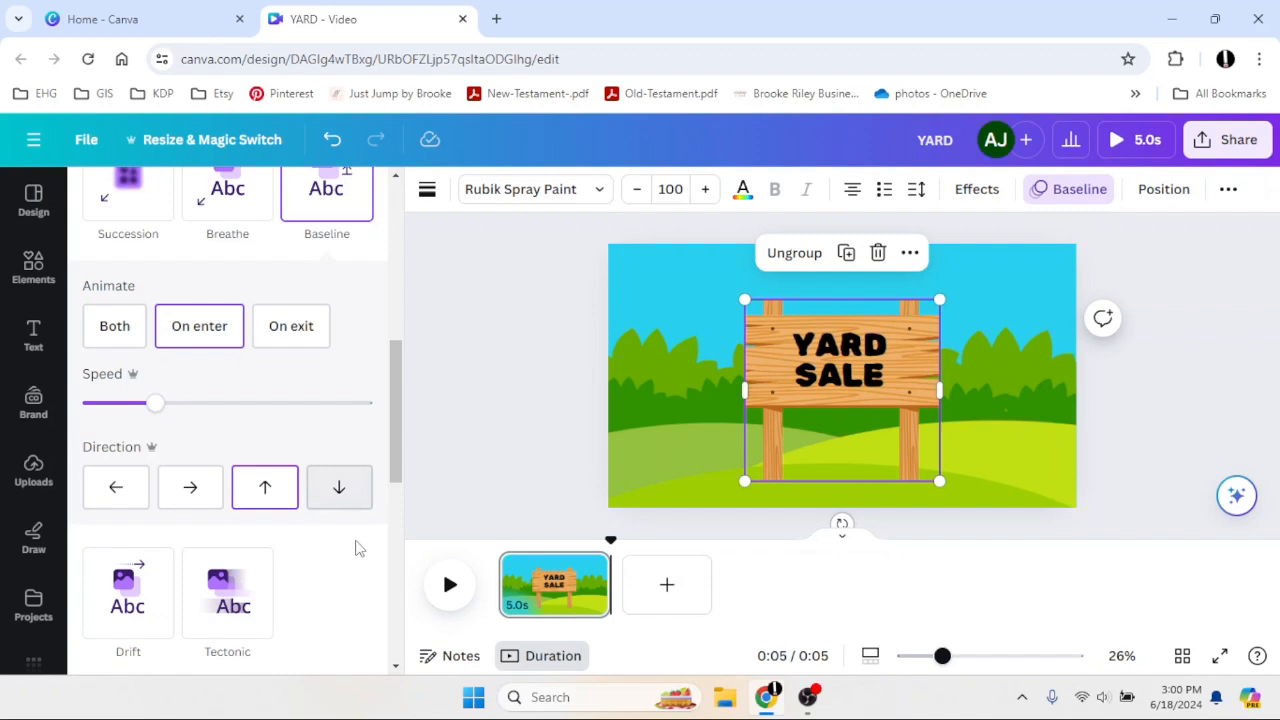
pyautogui.click(450, 584)
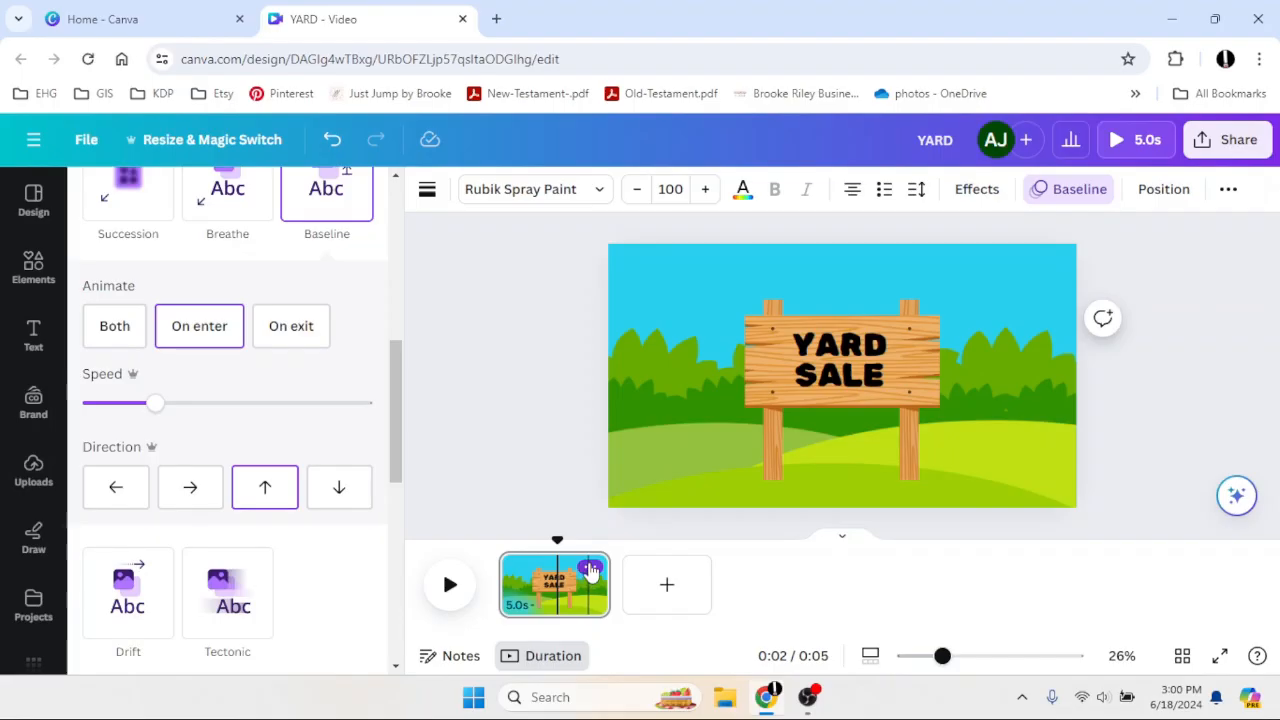
# Step: Duplicate the YARD SALE page and select the copy as the second page
pyautogui.click(590, 568)
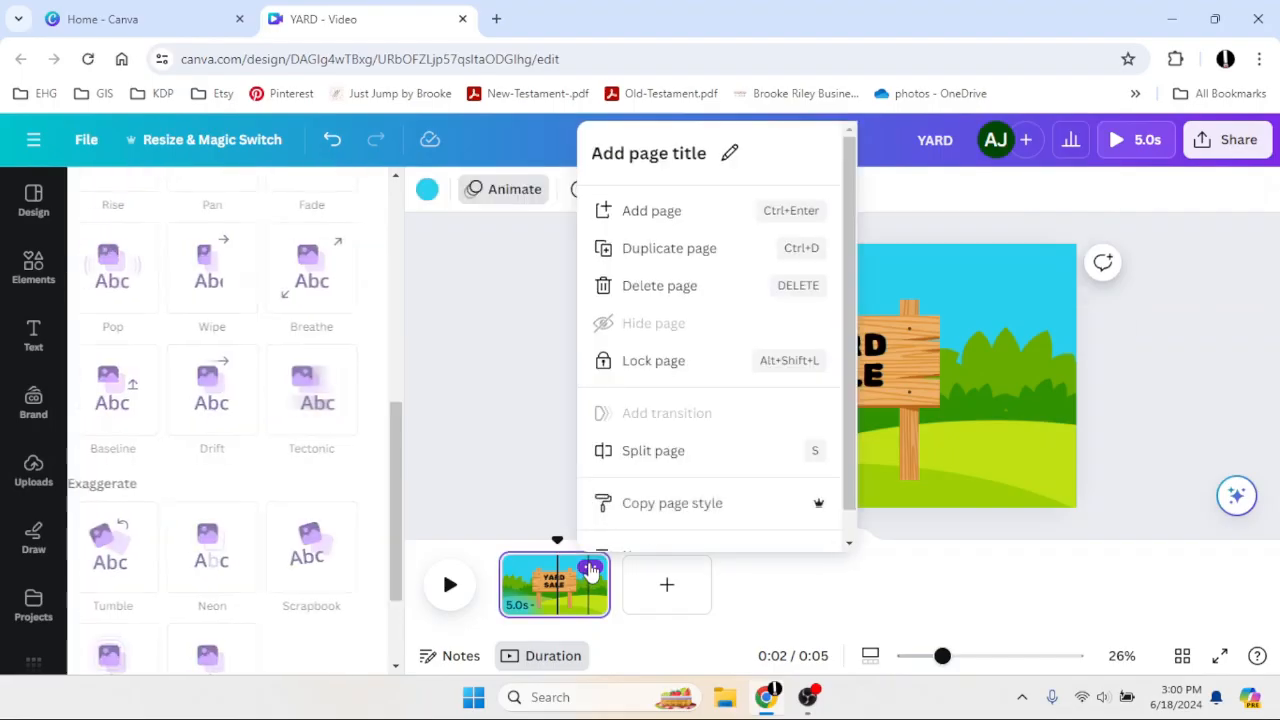
pyautogui.click(630, 249)
pyautogui.click(697, 607)
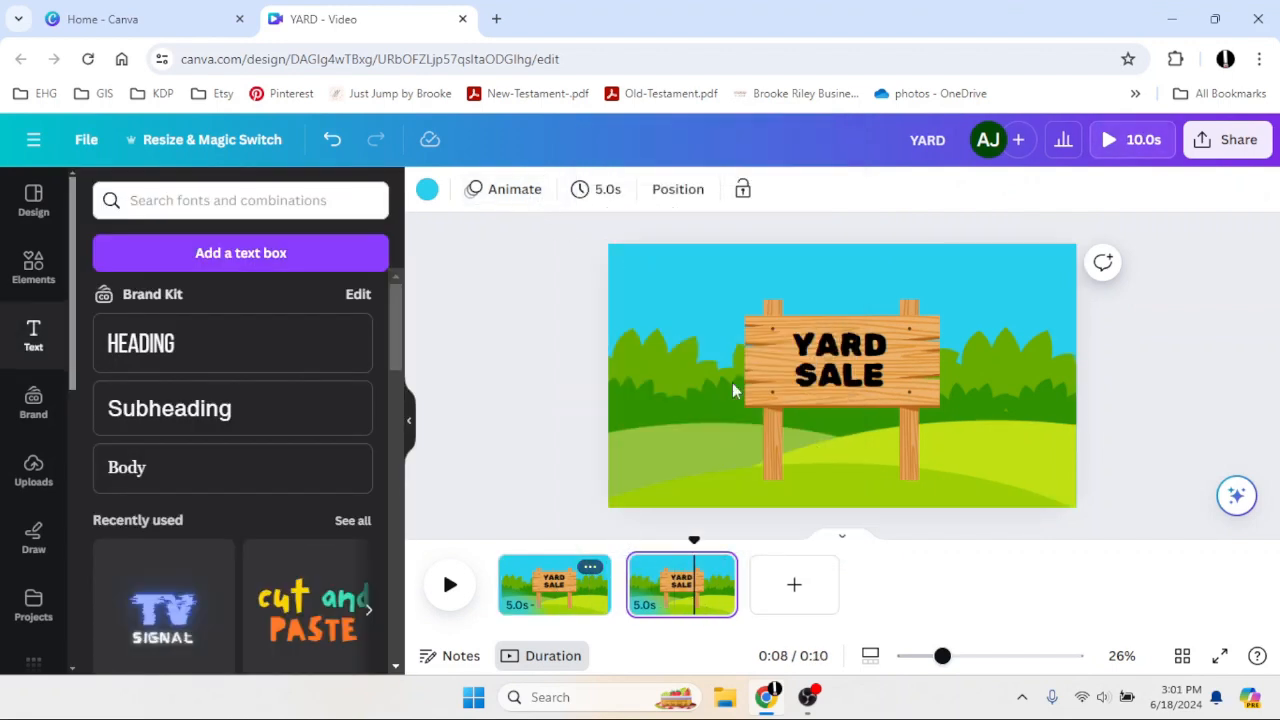
# Step: Remove all animations from the second page
pyautogui.click(540, 184)
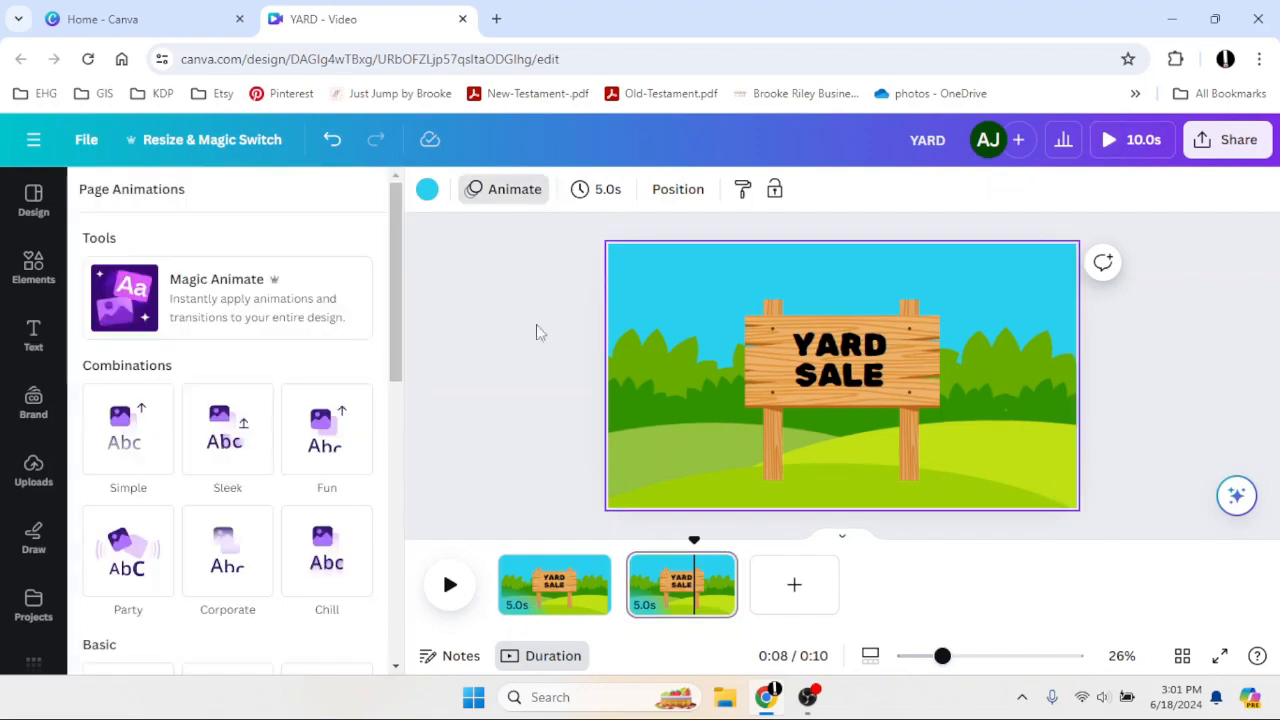
pyautogui.click(490, 195)
pyautogui.click(536, 195)
pyautogui.scroll(-6, 286, 396)
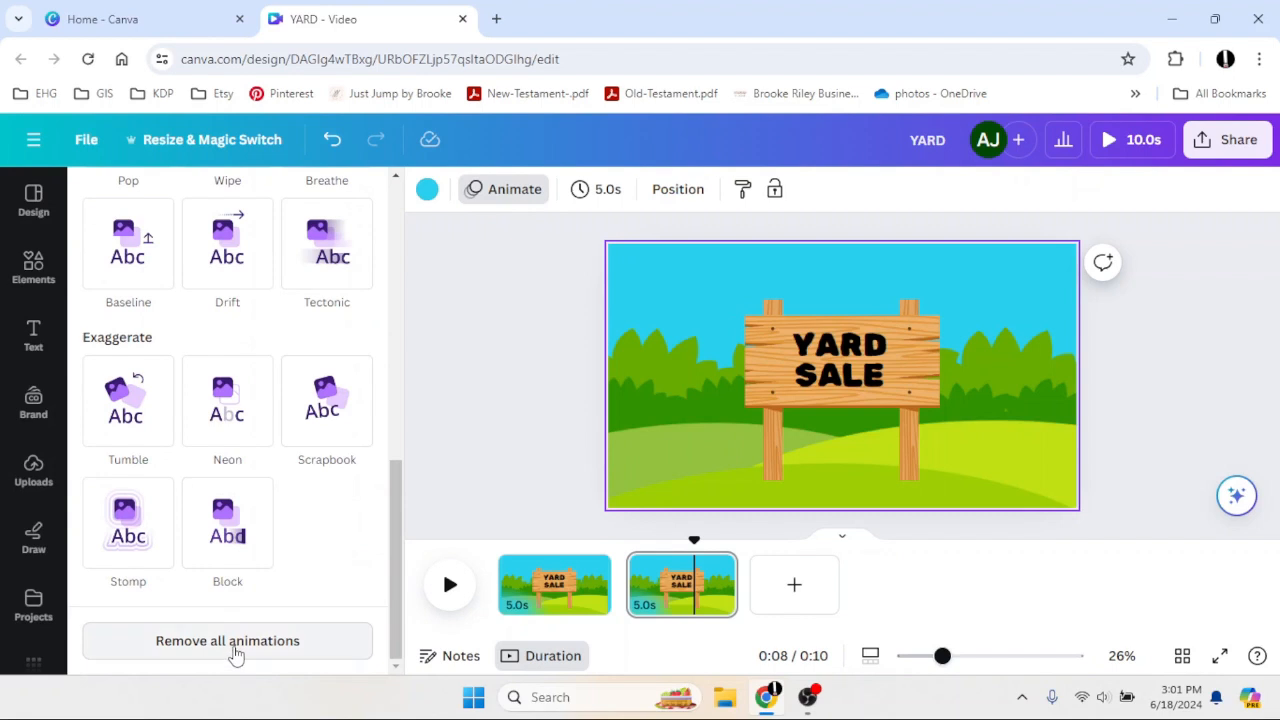
pyautogui.click(235, 645)
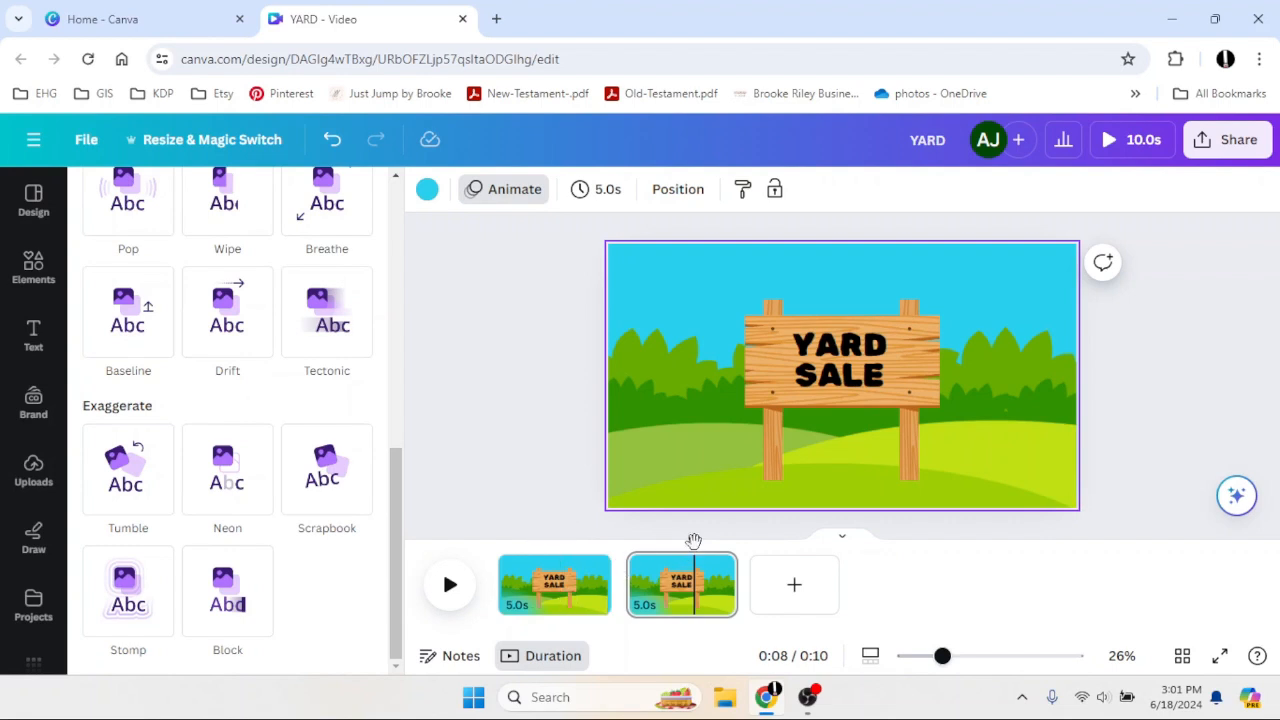
# Step: Play the video to check the first page's animation and the second page's playback
pyautogui.click(450, 585)
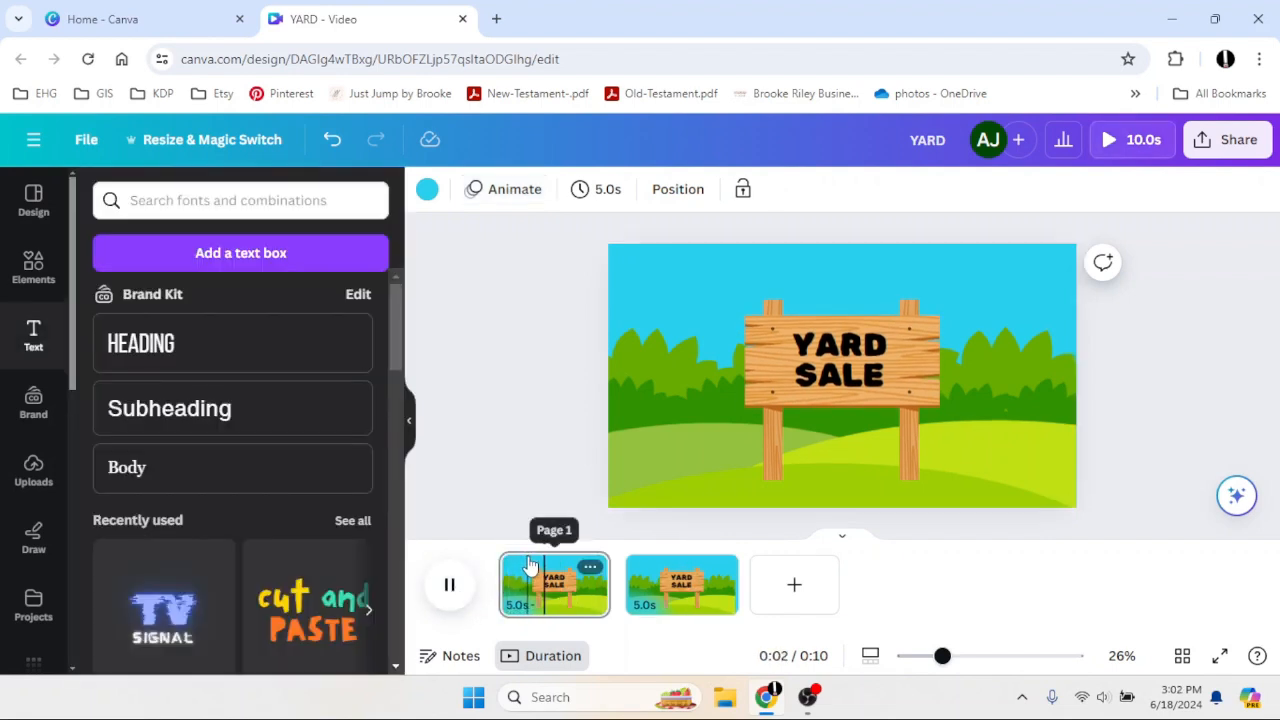
pyautogui.click(636, 583)
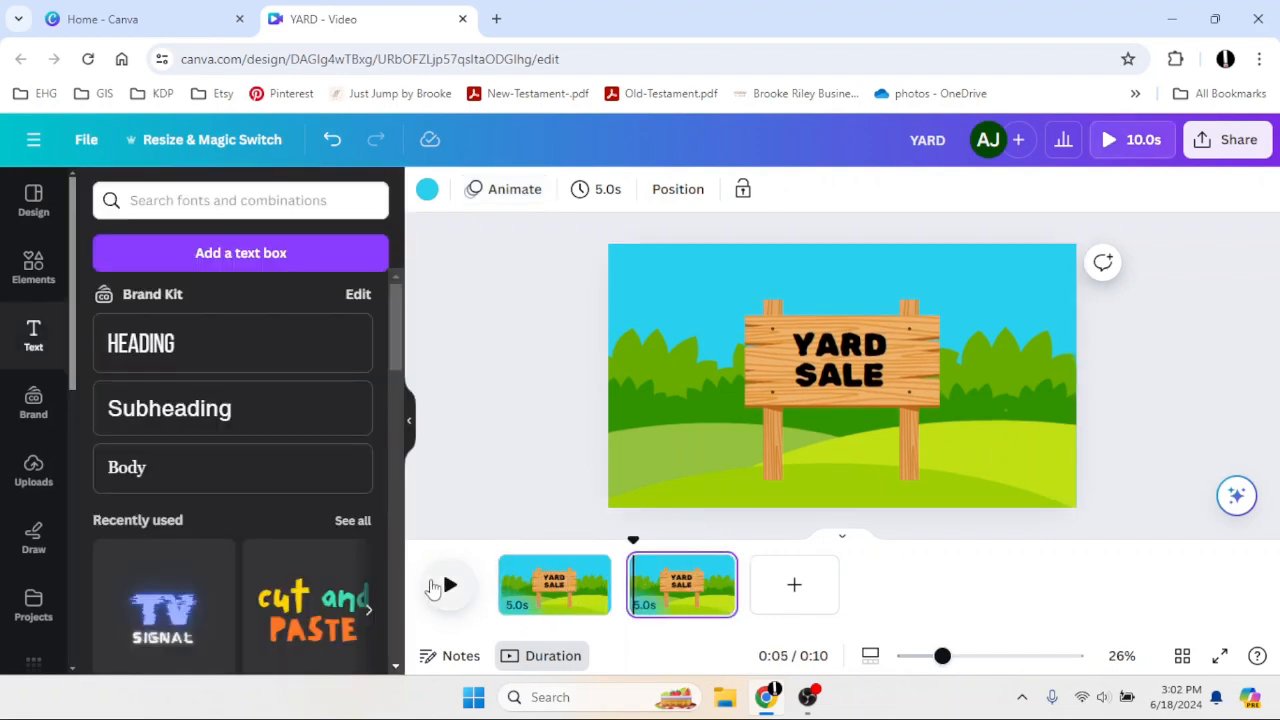
pyautogui.click(449, 587)
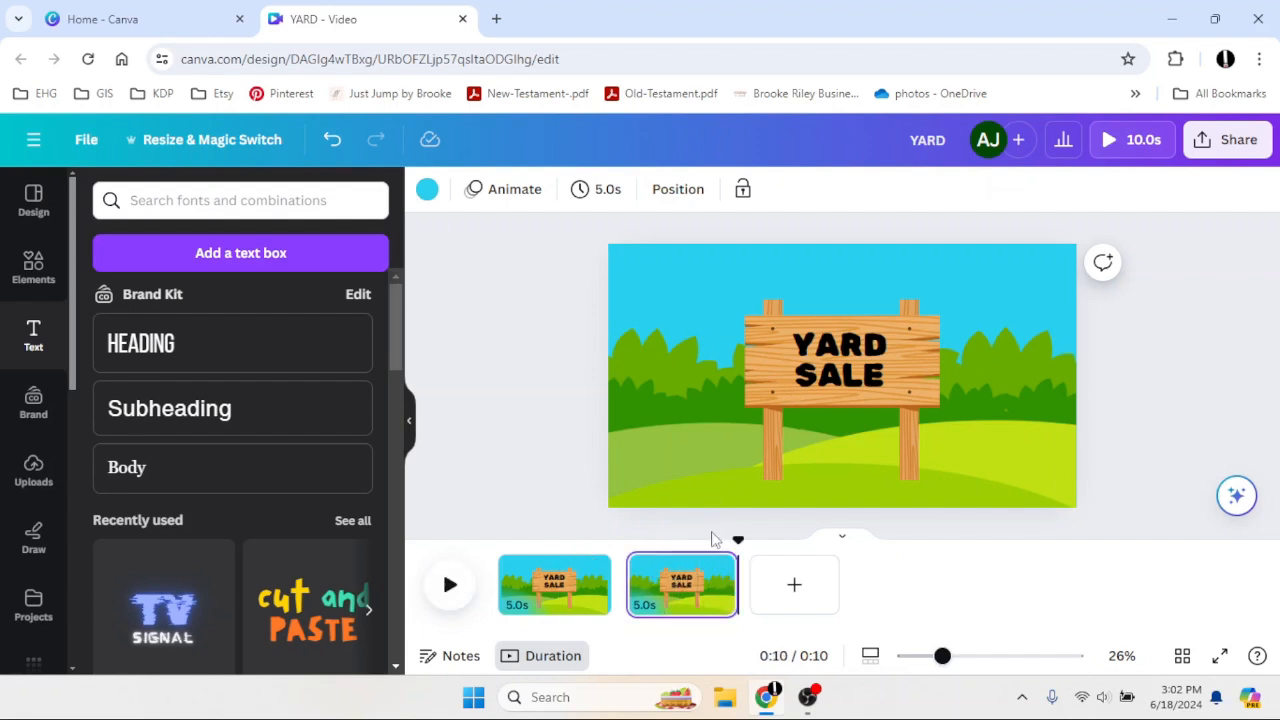
# Step: Ungroup the wooden sign and its texts on the second page
pyautogui.rightClick(833, 385)
pyautogui.click(788, 402)
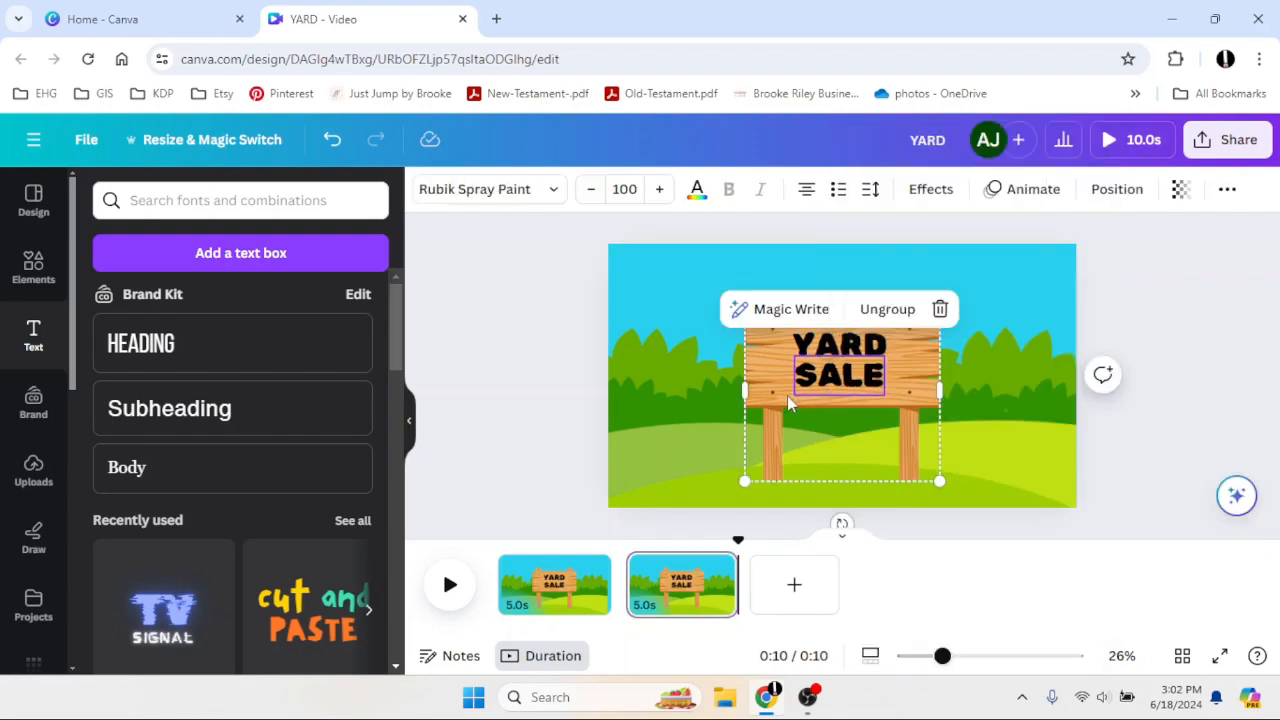
pyautogui.click(880, 312)
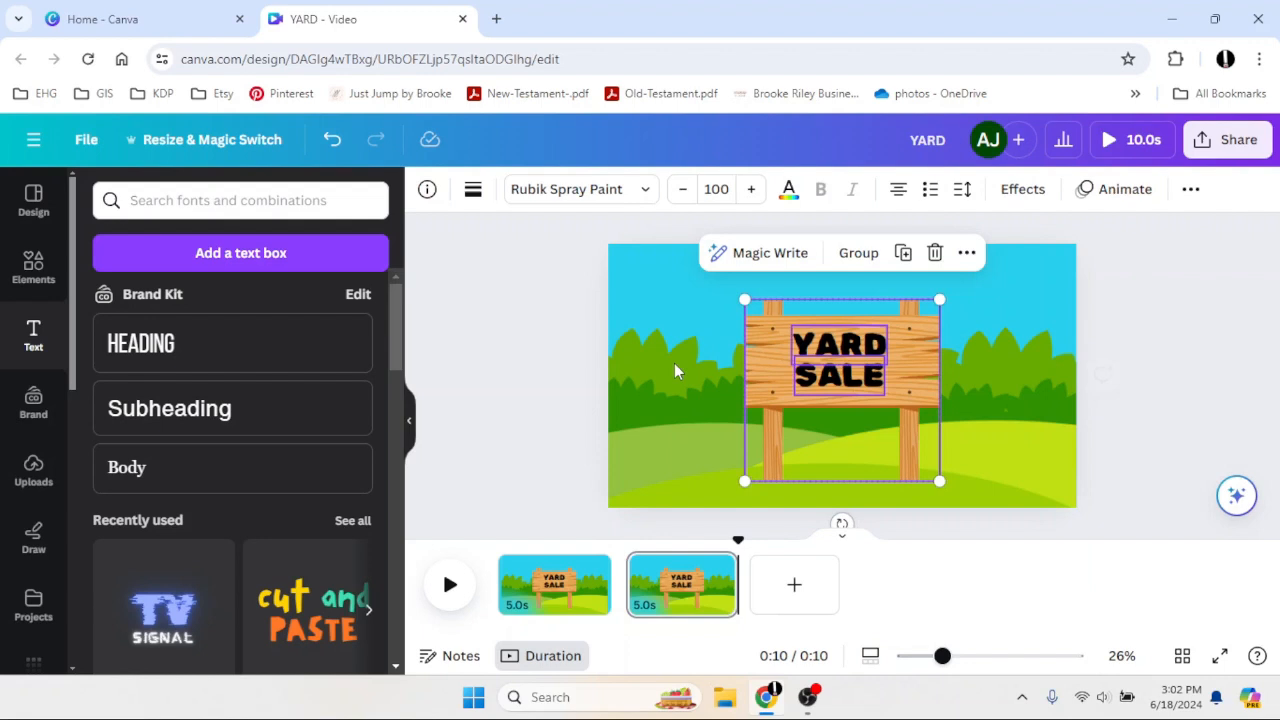
pyautogui.click(537, 400)
# Step: Replace the YARD text on the second page with "SATURDAY" and widen its box to fit one line
pyautogui.doubleClick(823, 356)
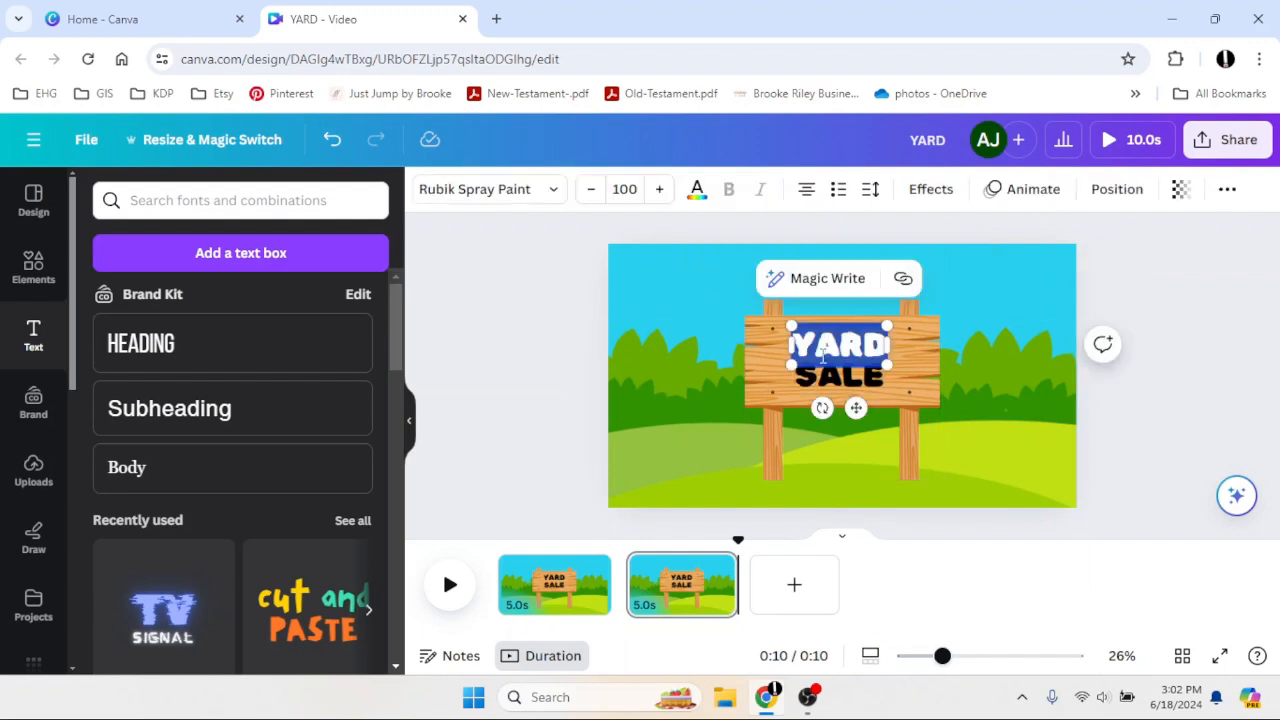
pyautogui.write('SATURDAY')
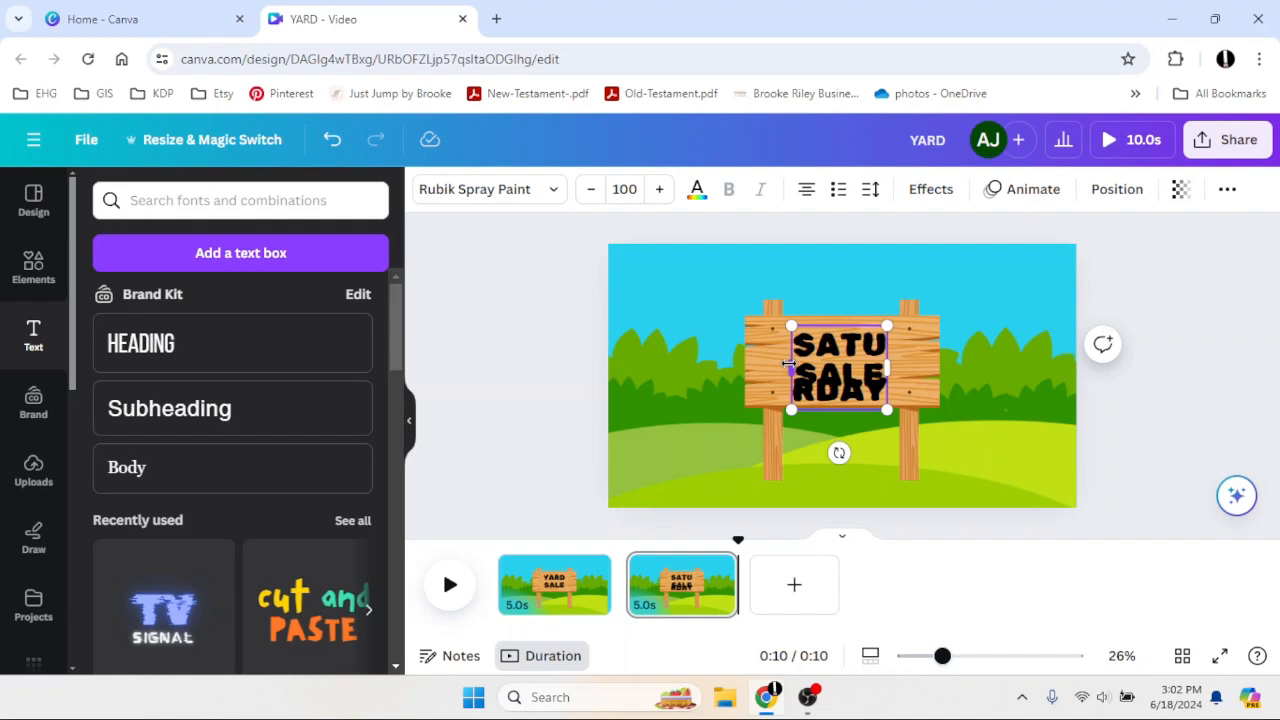
pyautogui.moveTo(789, 364); pyautogui.dragTo(697, 368)
# Step: Delete the SALE text from the second page and center SATURDAY on the sign
pyautogui.click(816, 385)
pyautogui.click(902, 308)
pyautogui.click(777, 360)
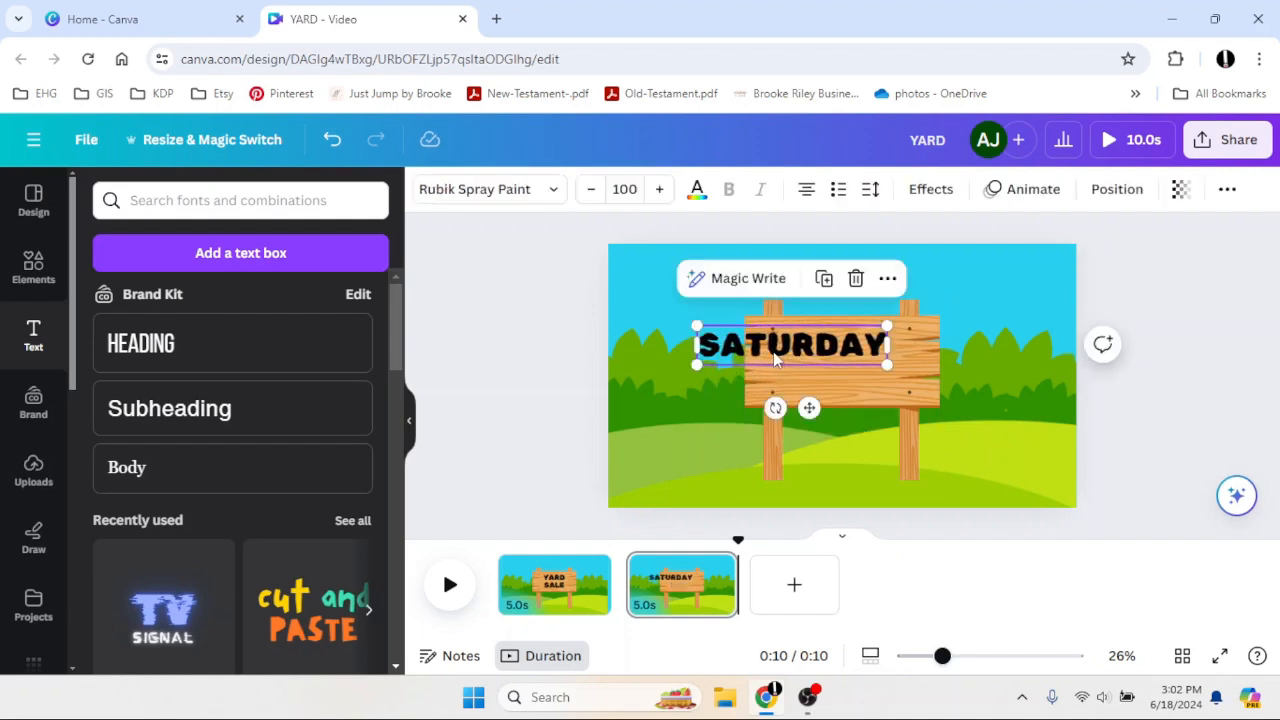
pyautogui.moveTo(777, 360); pyautogui.dragTo(826, 371)
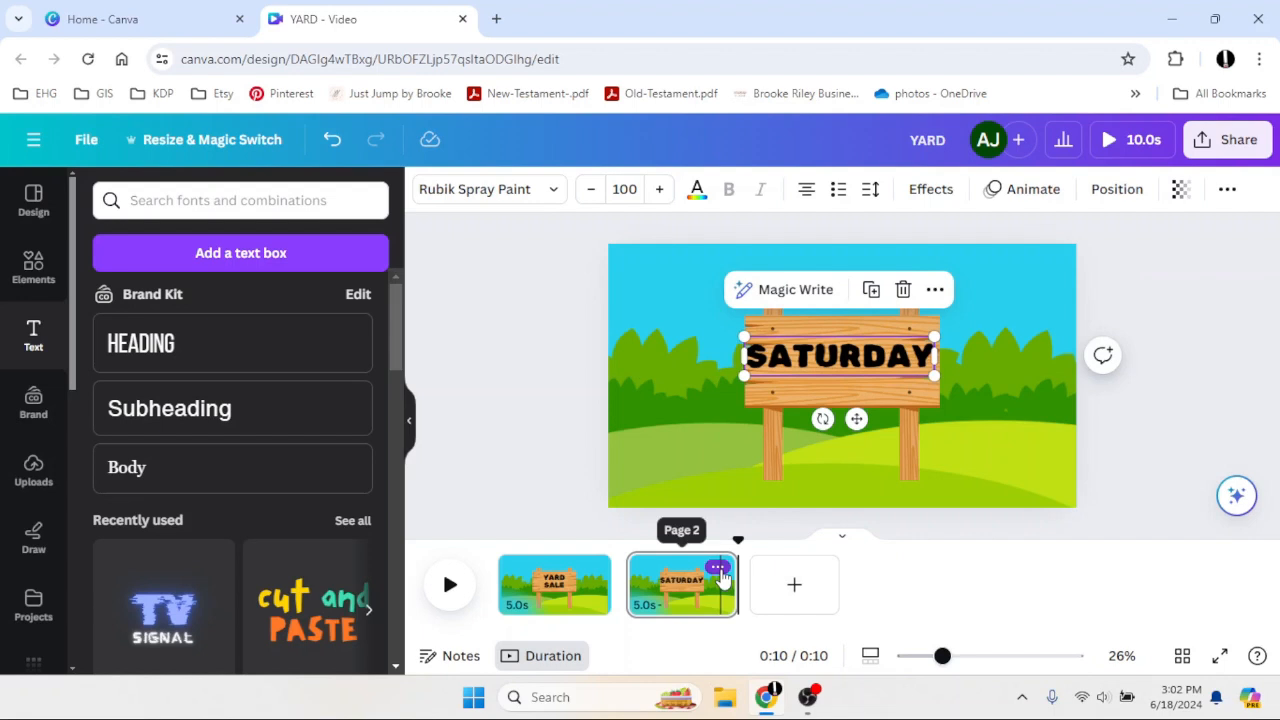
# Step: Duplicate the SATURDAY page and change the sign text on the copy to "JUNE 21"
pyautogui.click(718, 568)
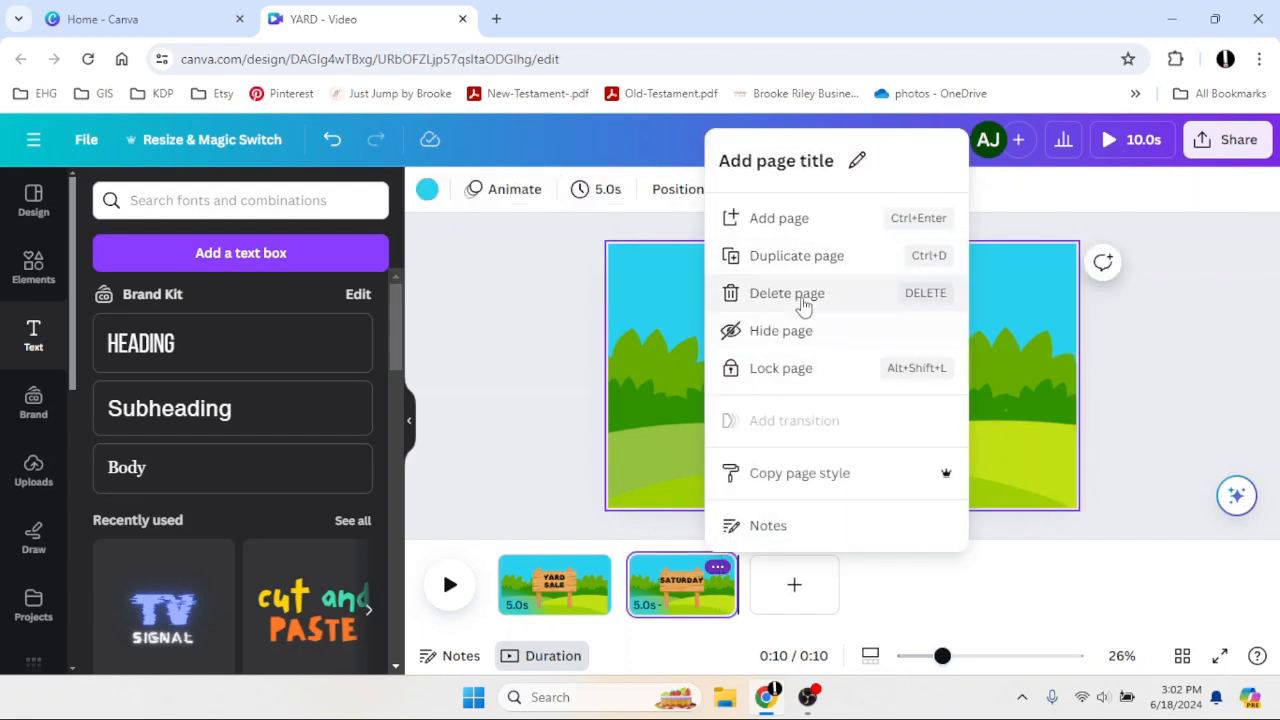
pyautogui.click(800, 260)
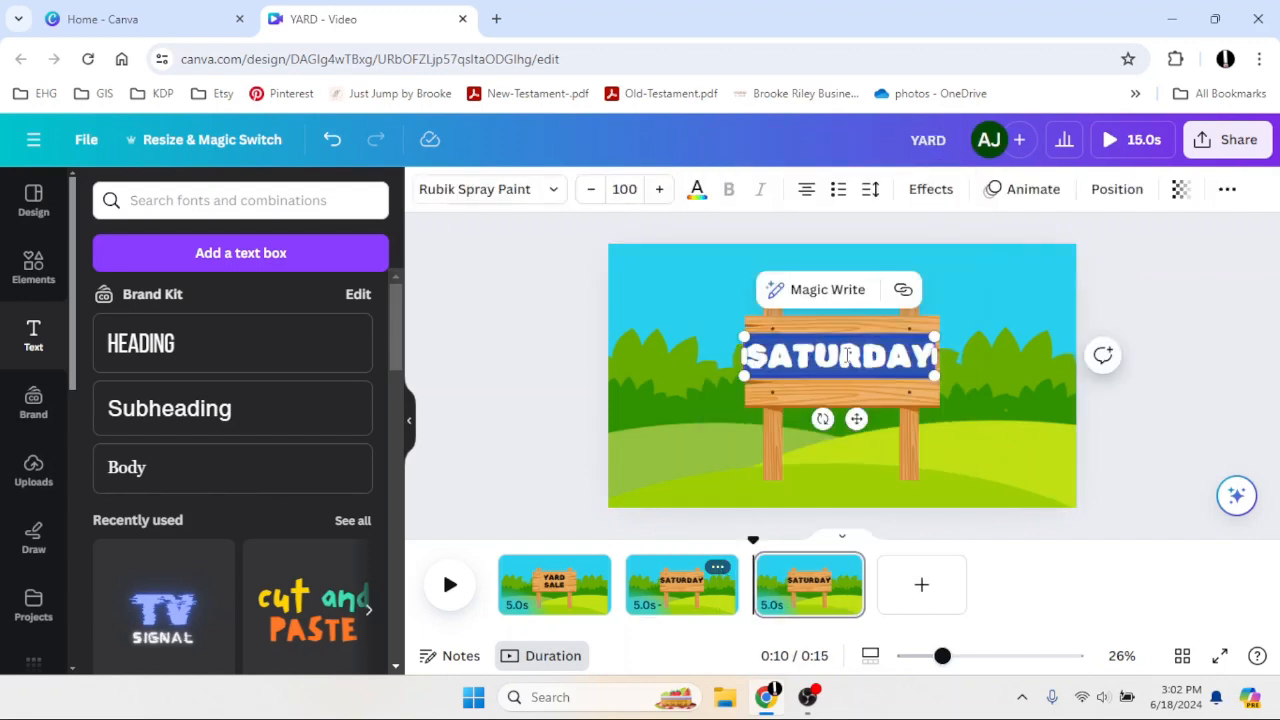
pyautogui.write('J')
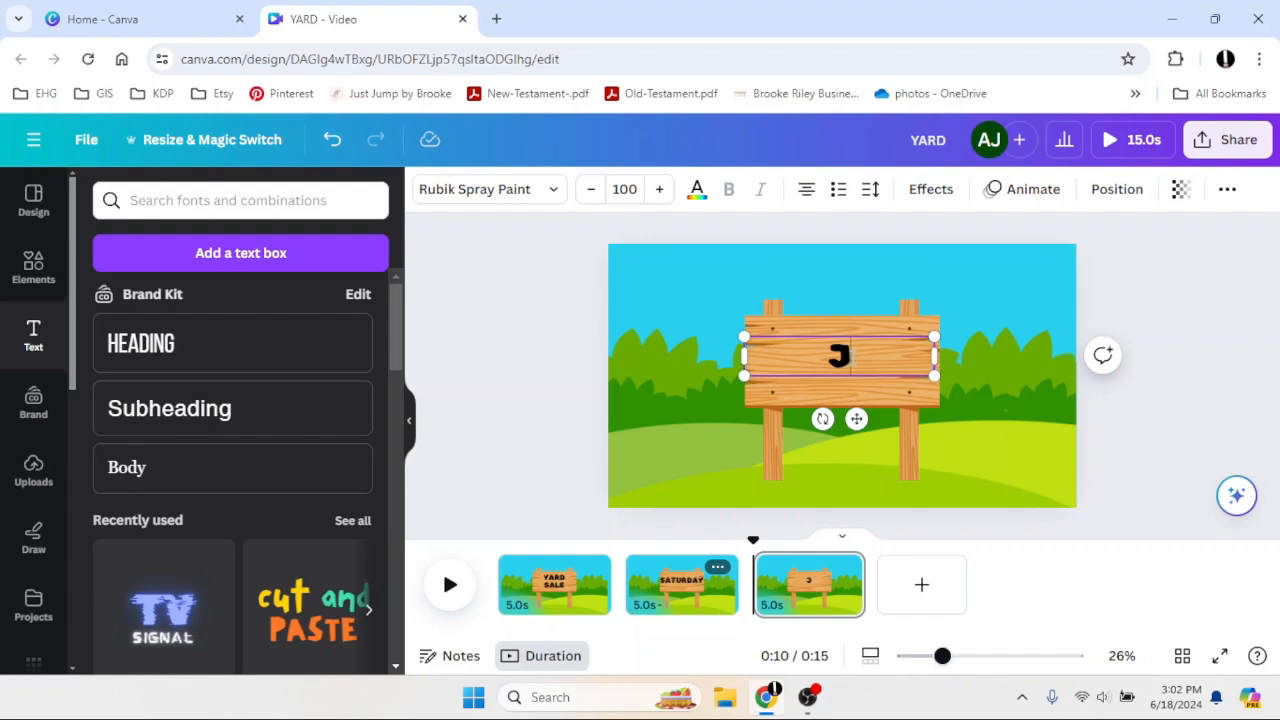
pyautogui.write('UNE 21')
# Step: Duplicate the JUNE 21 page and change the sign text on the copy to "MY HOUSE"
pyautogui.click(845, 567)
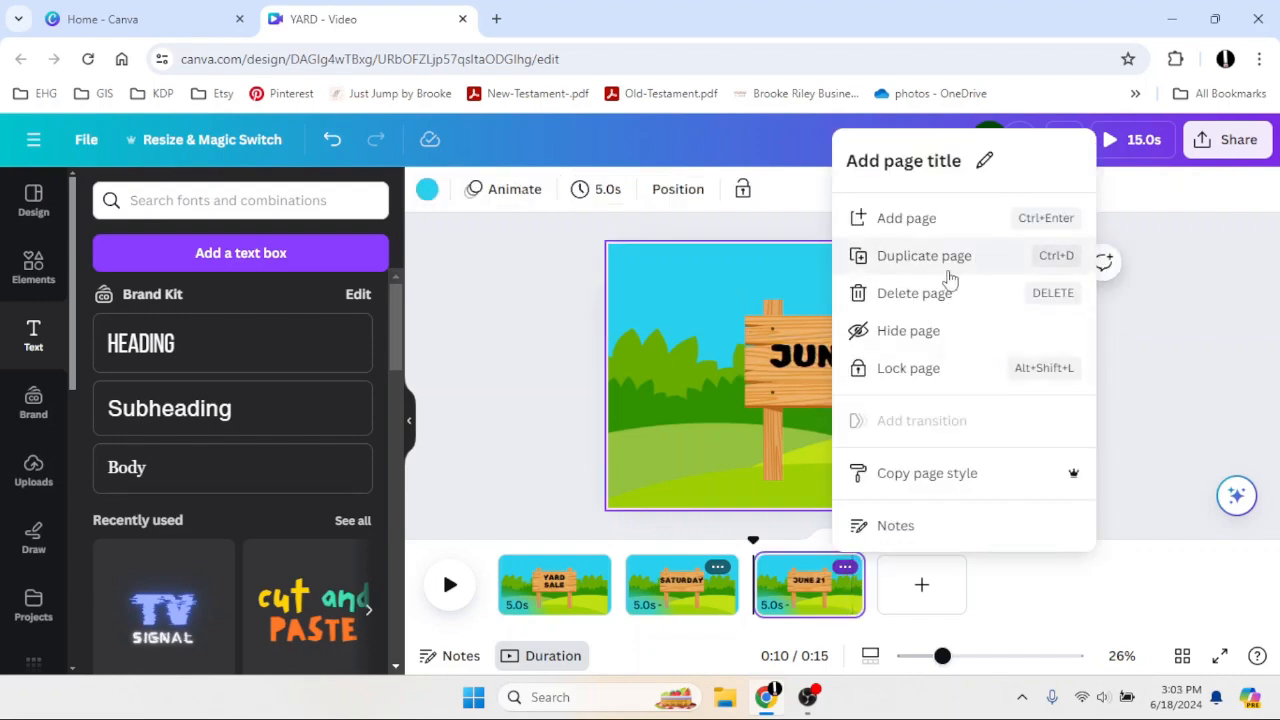
pyautogui.click(948, 272)
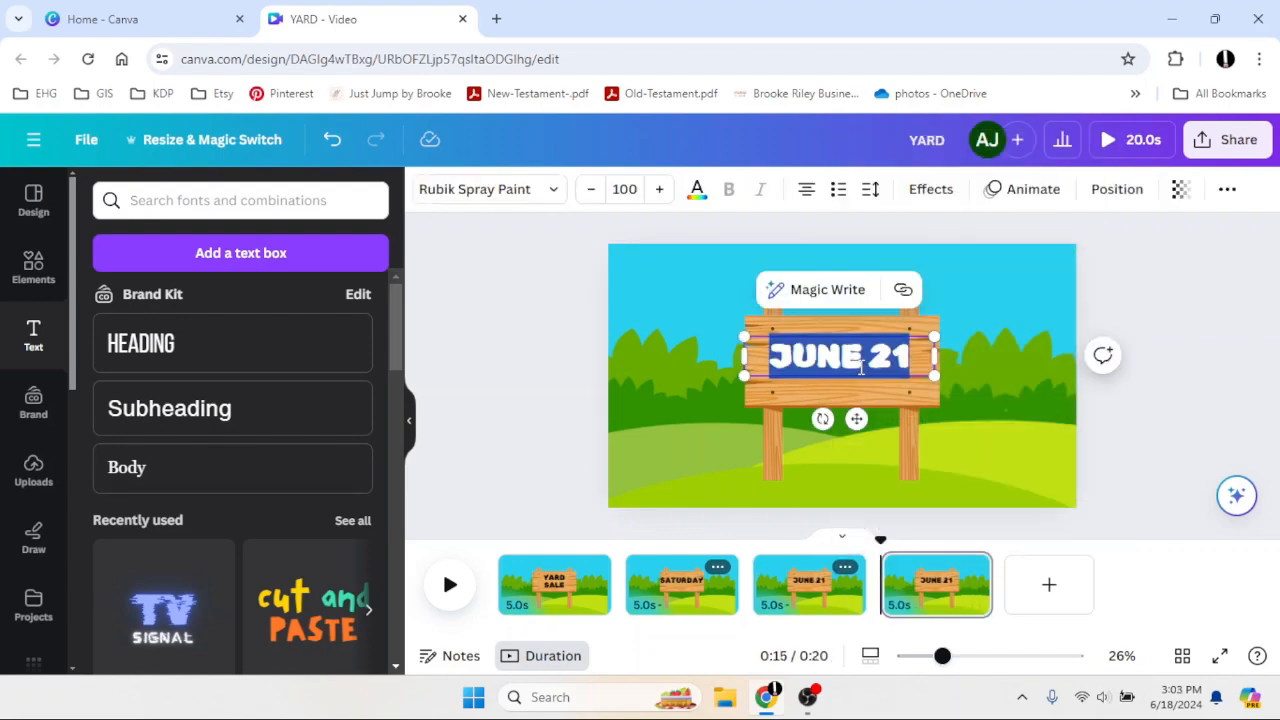
pyautogui.write('MY HOUSE')
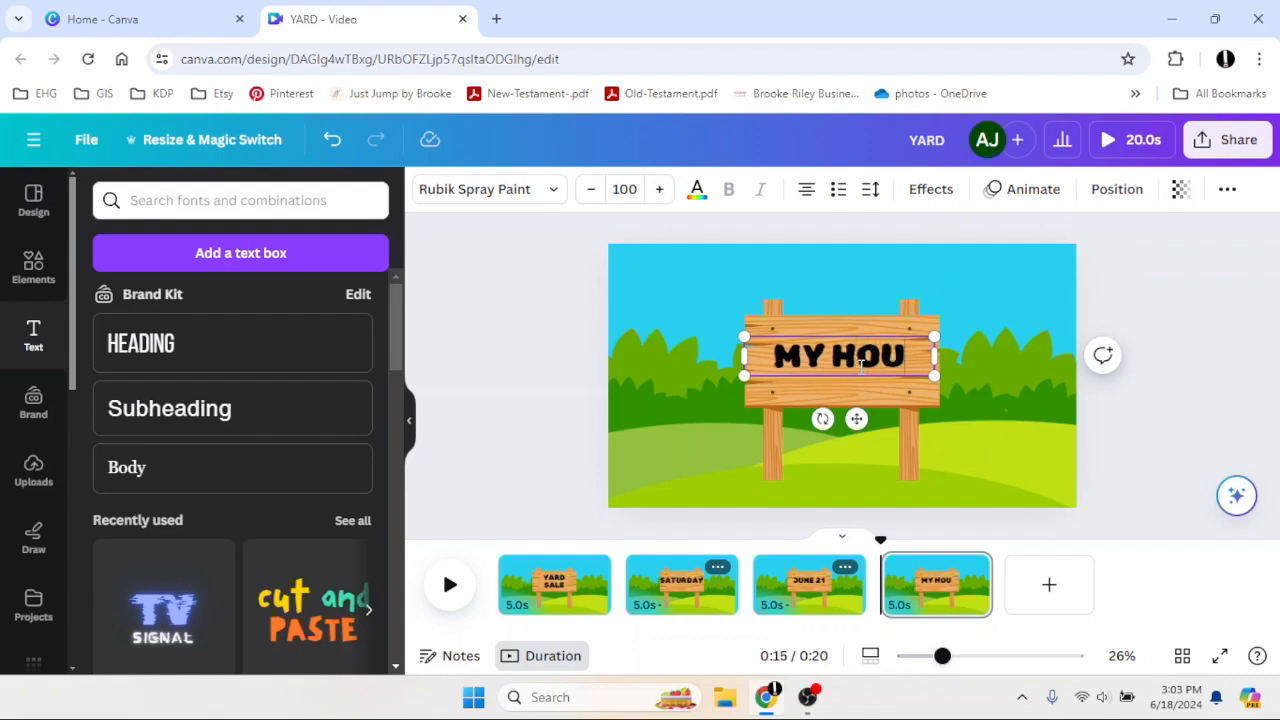
# Step: Duplicate the MY HOUSE page and change the sign text on the copy to "BE THERE!"
pyautogui.click(935, 580)
pyautogui.click(972, 567)
pyautogui.click(1050, 255)
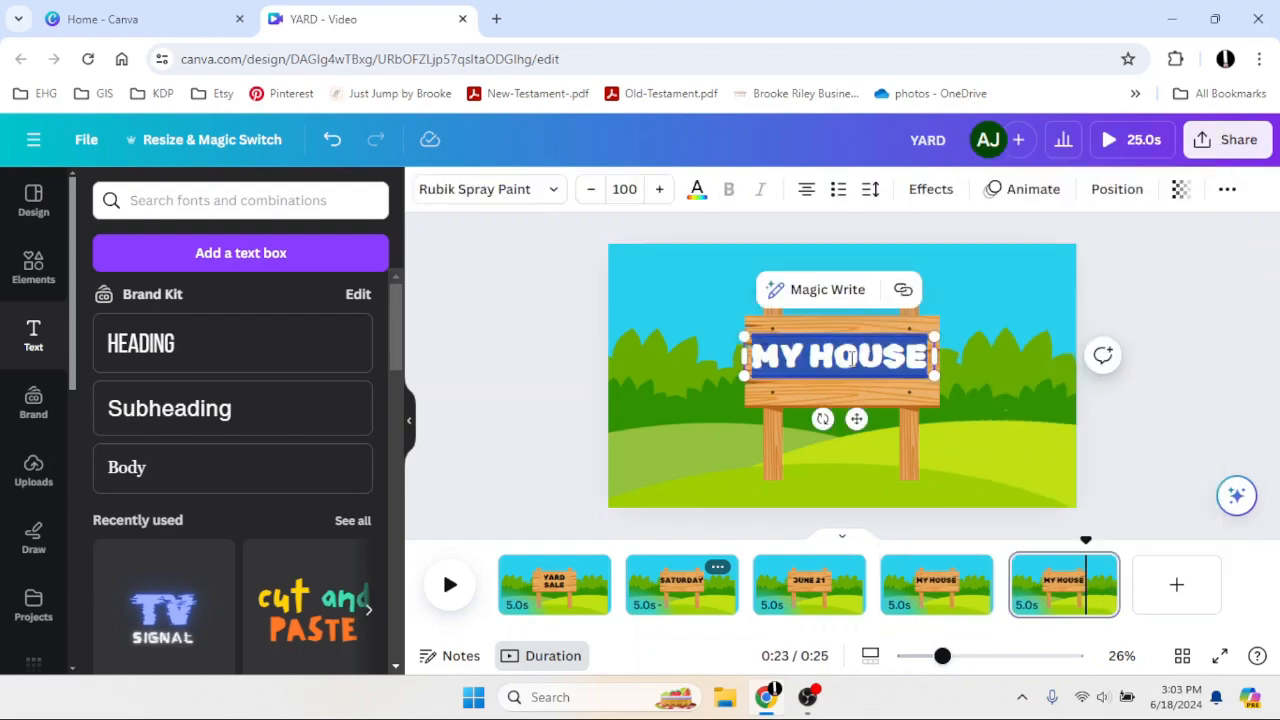
pyautogui.write('BE THERE!')
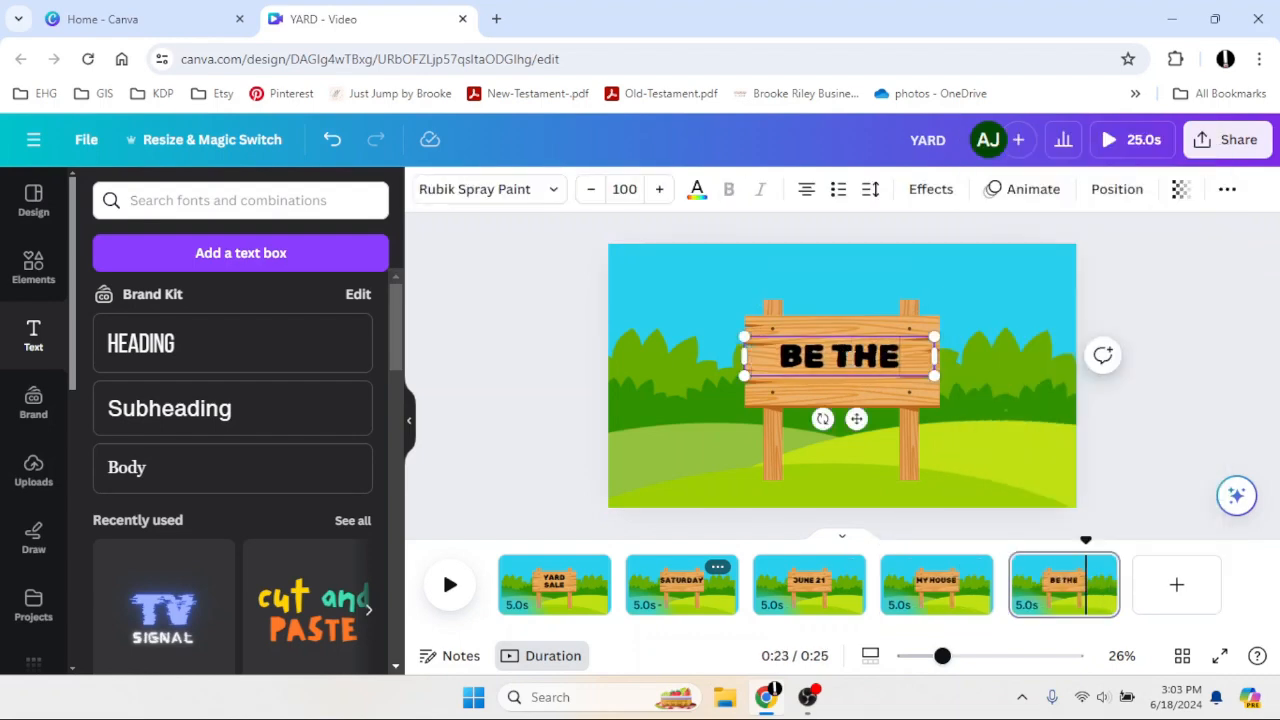
# Step: Duplicate the BE THERE! page to add a sixth page to the video
pyautogui.click(1088, 572)
pyautogui.moveTo(1090, 570); pyautogui.dragTo(1116, 570)
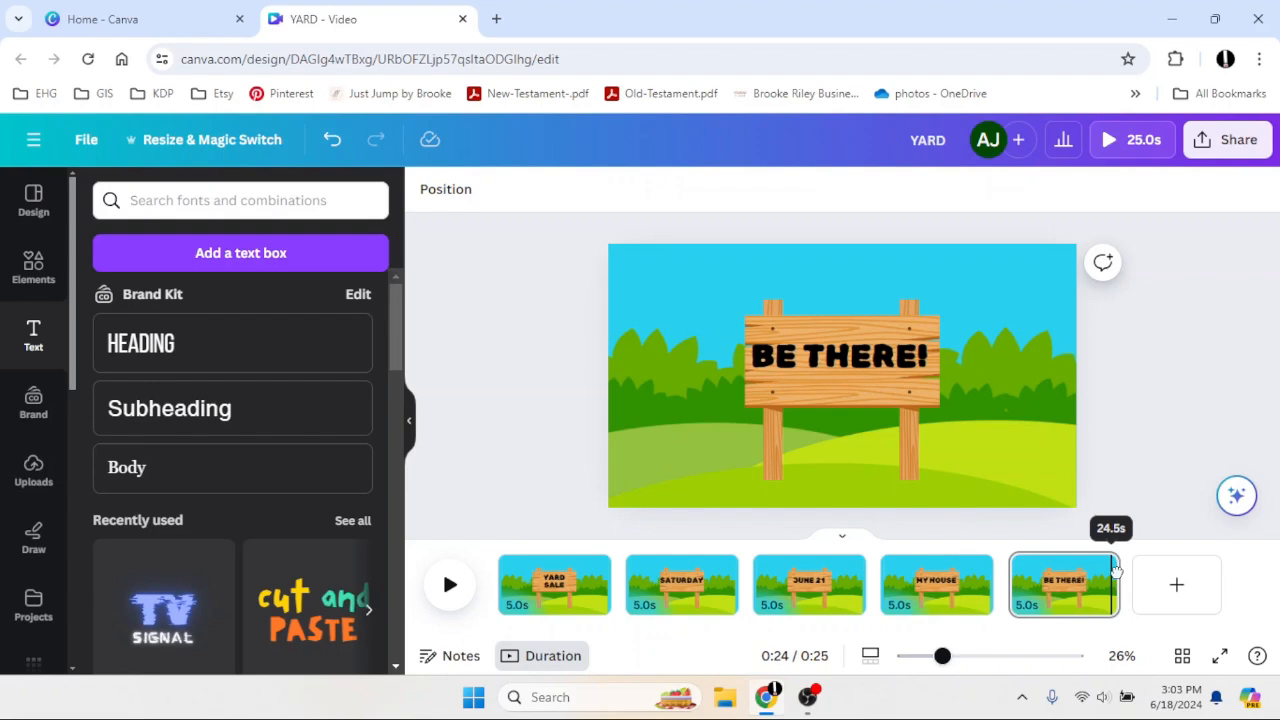
pyautogui.click(1100, 568)
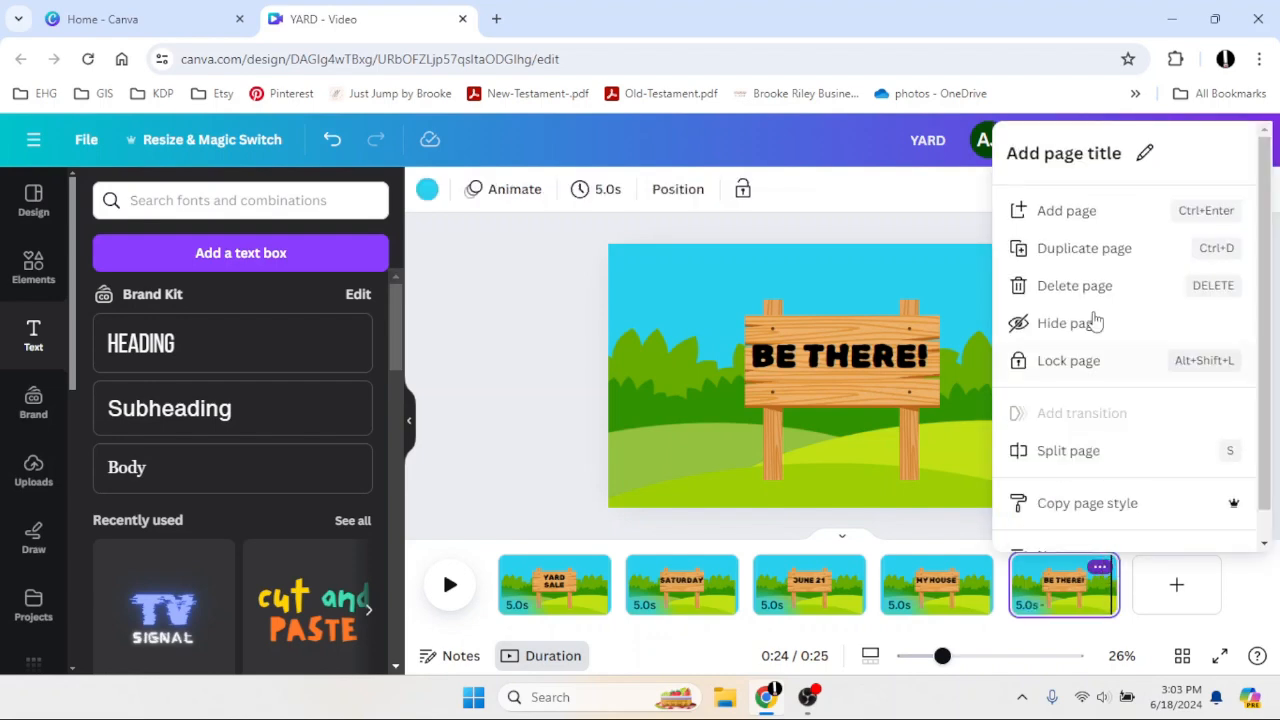
pyautogui.click(1084, 248)
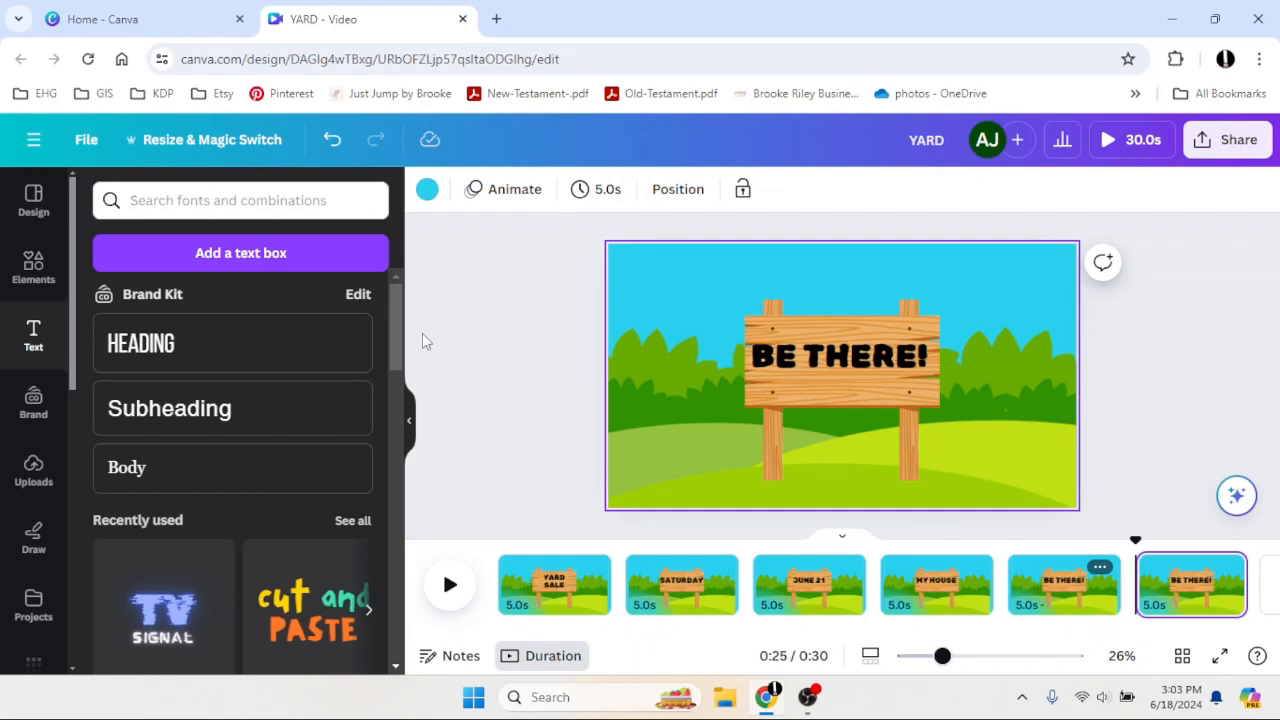
# Step: Search the graphics for "bunny" and place the tan front-facing bunny in the last page's lower-right corner, beside the sign
pyautogui.click(203, 197)
pyautogui.write('bunny')
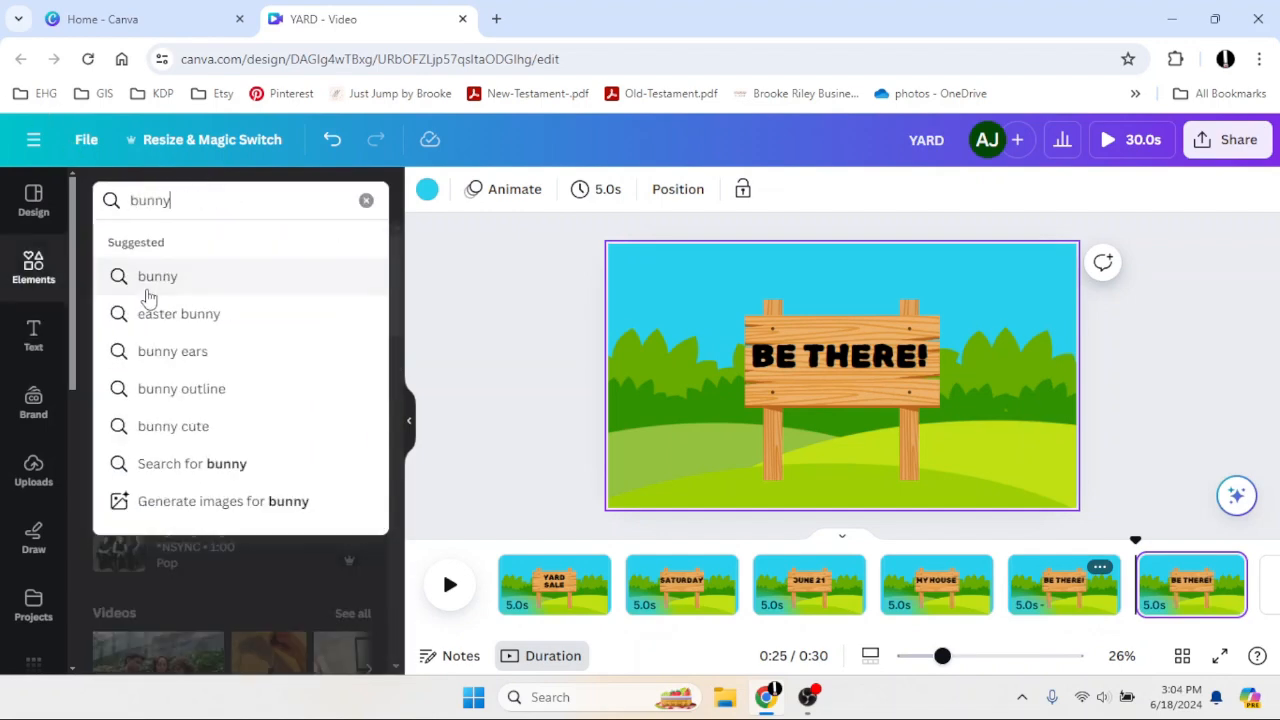
pyautogui.click(148, 289)
pyautogui.click(160, 244)
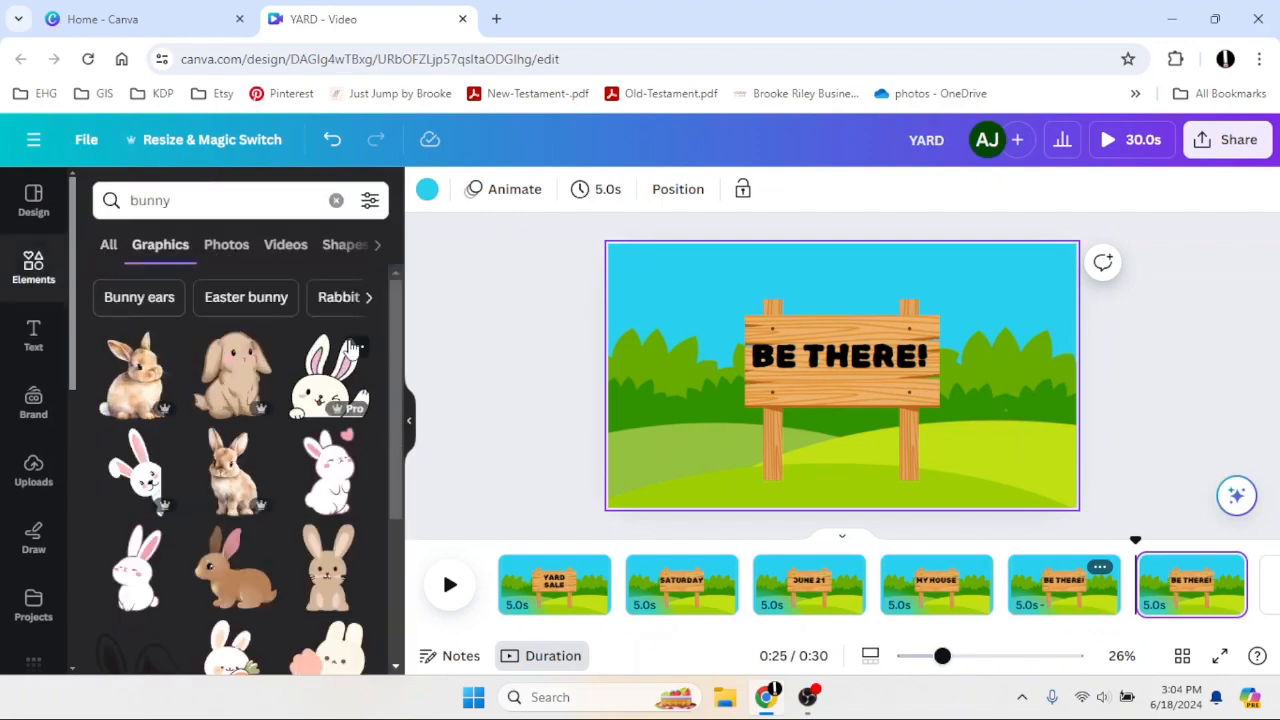
pyautogui.scroll(-3, 352, 350)
pyautogui.scroll(2, 352, 350)
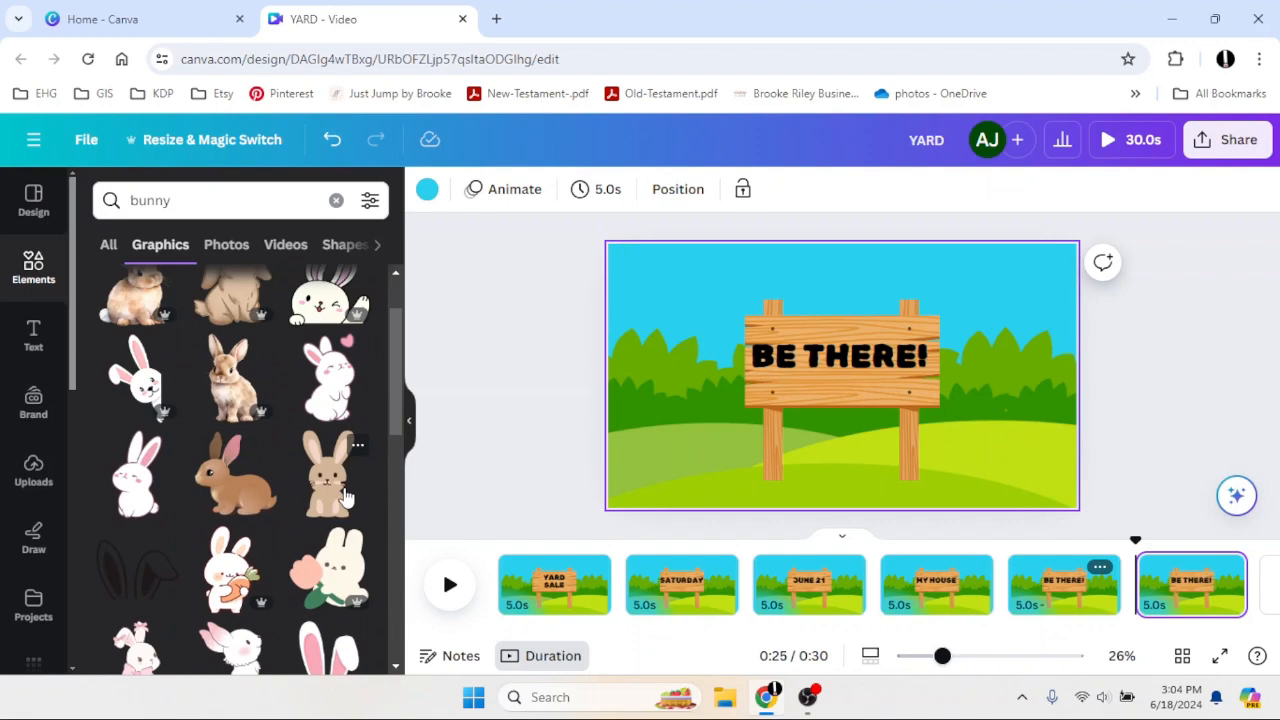
pyautogui.click(345, 495)
pyautogui.moveTo(843, 400); pyautogui.dragTo(1036, 464)
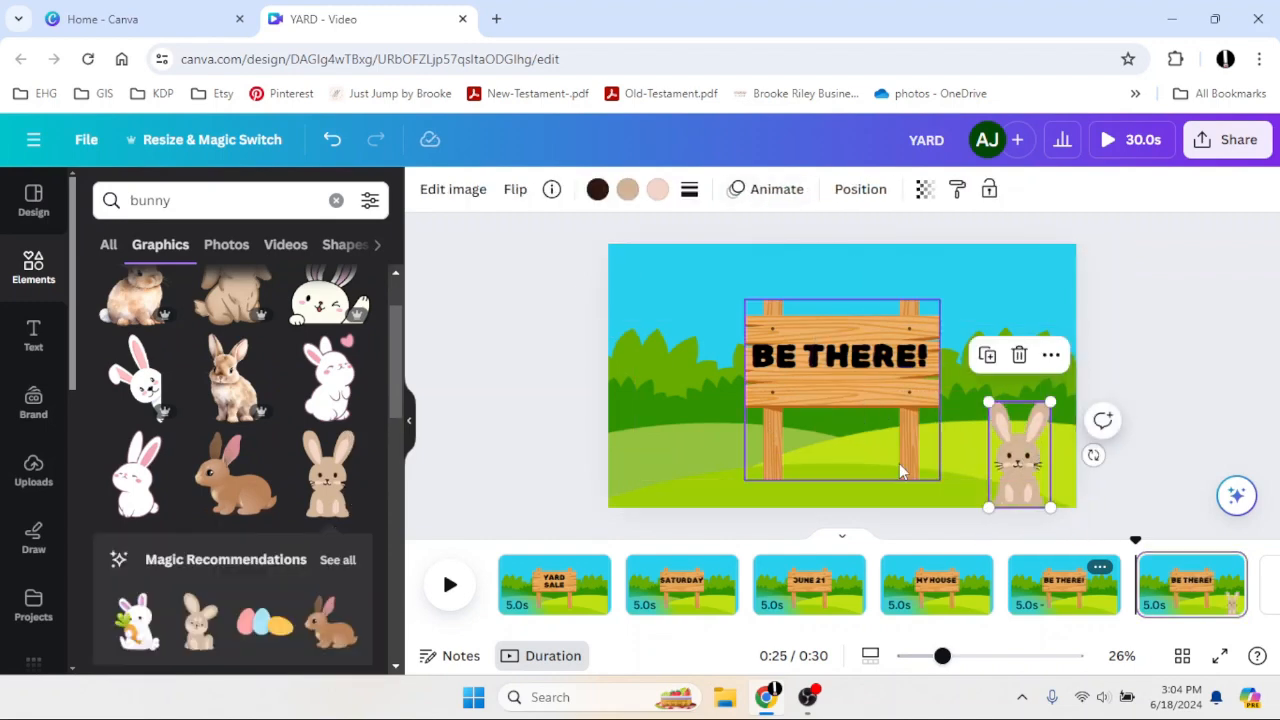
# Step: Apply the Baseline element animation to the bunny on the last page
pyautogui.click(787, 190)
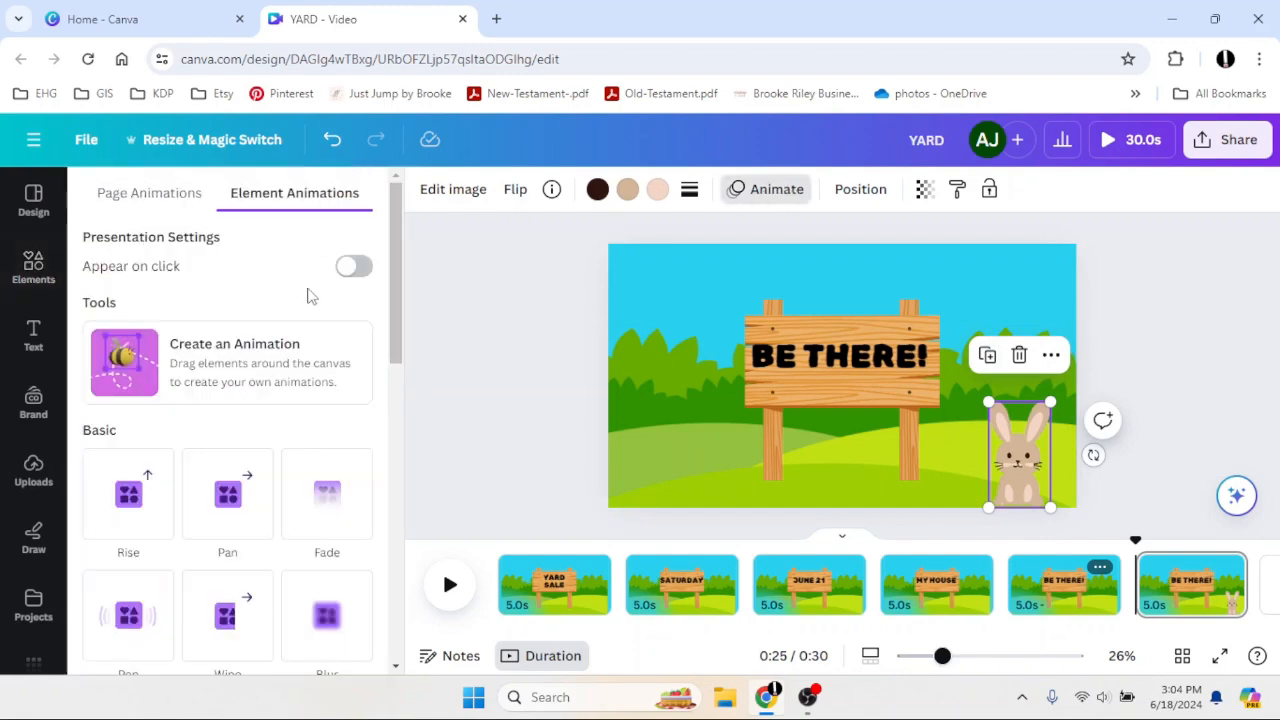
pyautogui.scroll(-3, 307, 340)
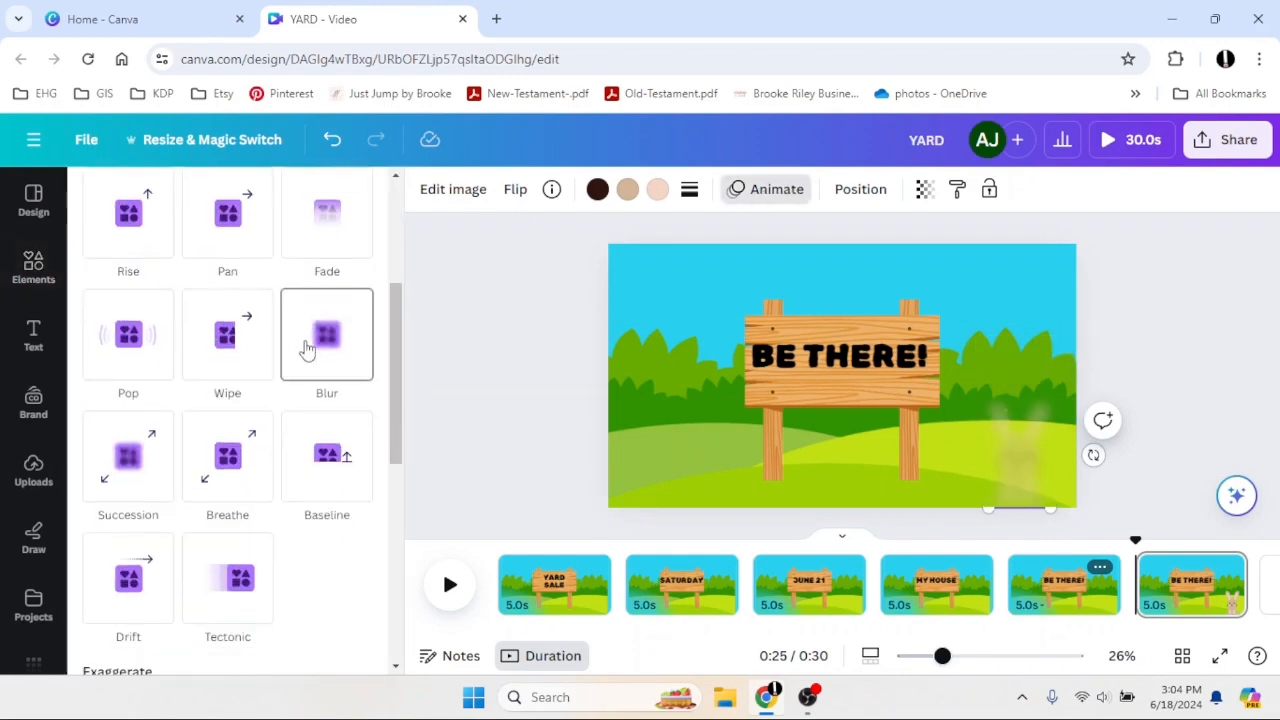
pyautogui.scroll(-1, 320, 425)
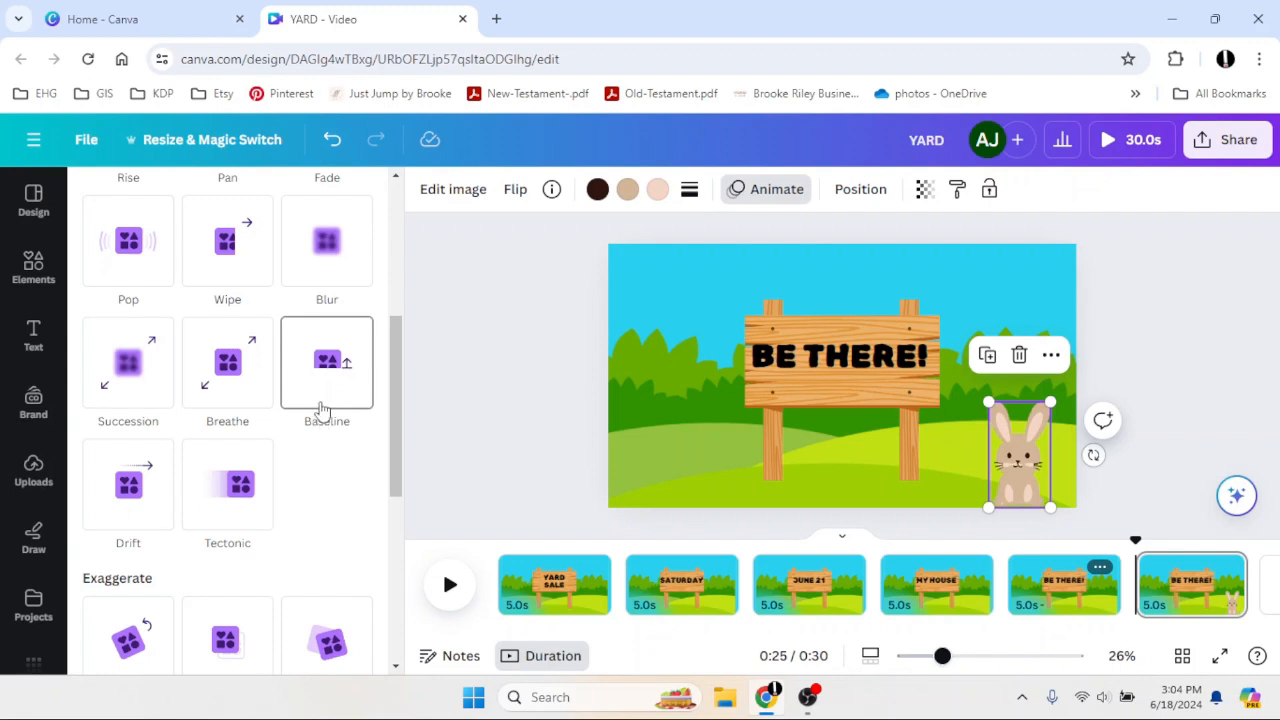
pyautogui.click(321, 410)
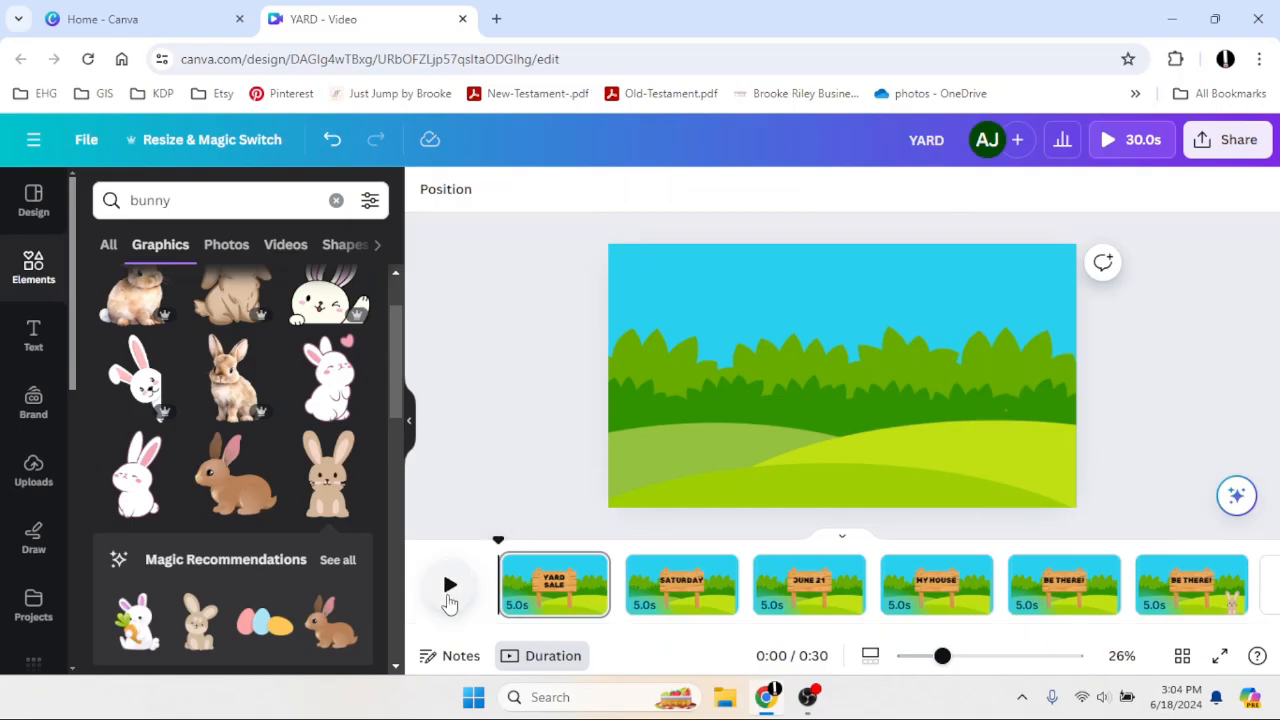
# Step: Play the opening pages to check their timing, pause, and return the playhead to the start
pyautogui.click(450, 590)
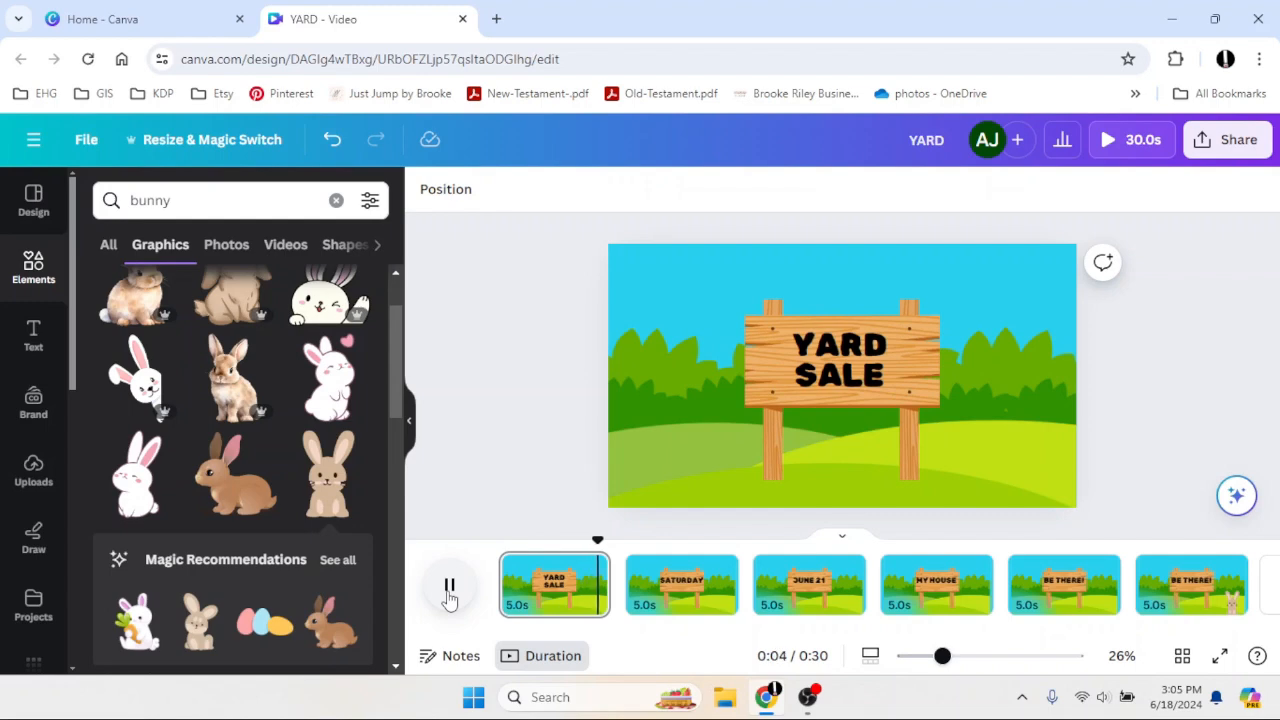
pyautogui.click(449, 588)
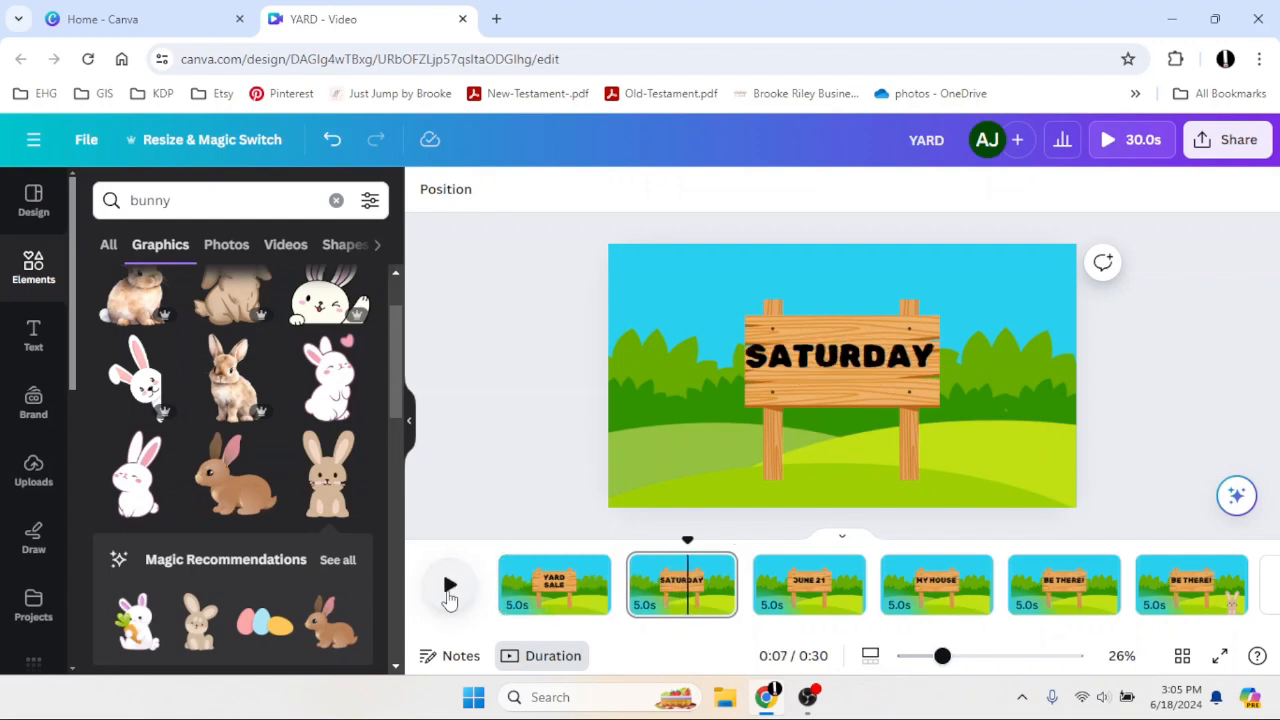
pyautogui.moveTo(686, 540); pyautogui.dragTo(460, 555)
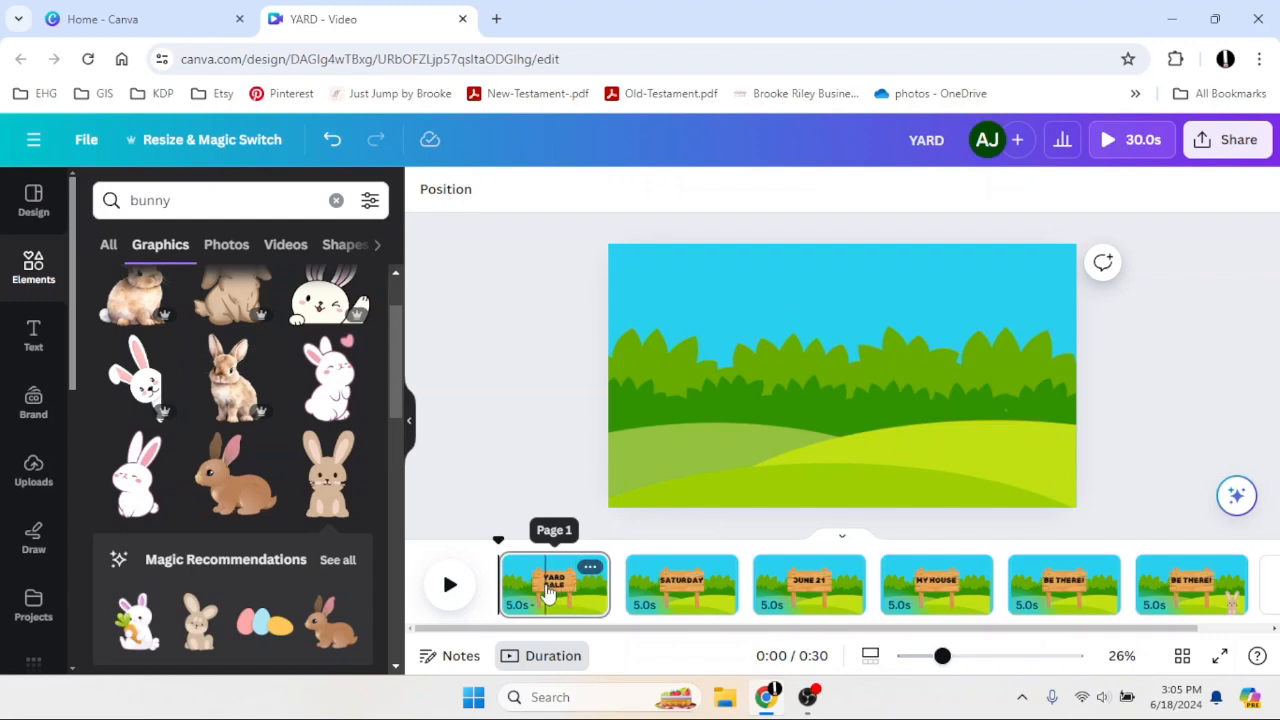
# Step: Set the page timing to 1 second, apply it to all six pages, and play the video
pyautogui.click(514, 580)
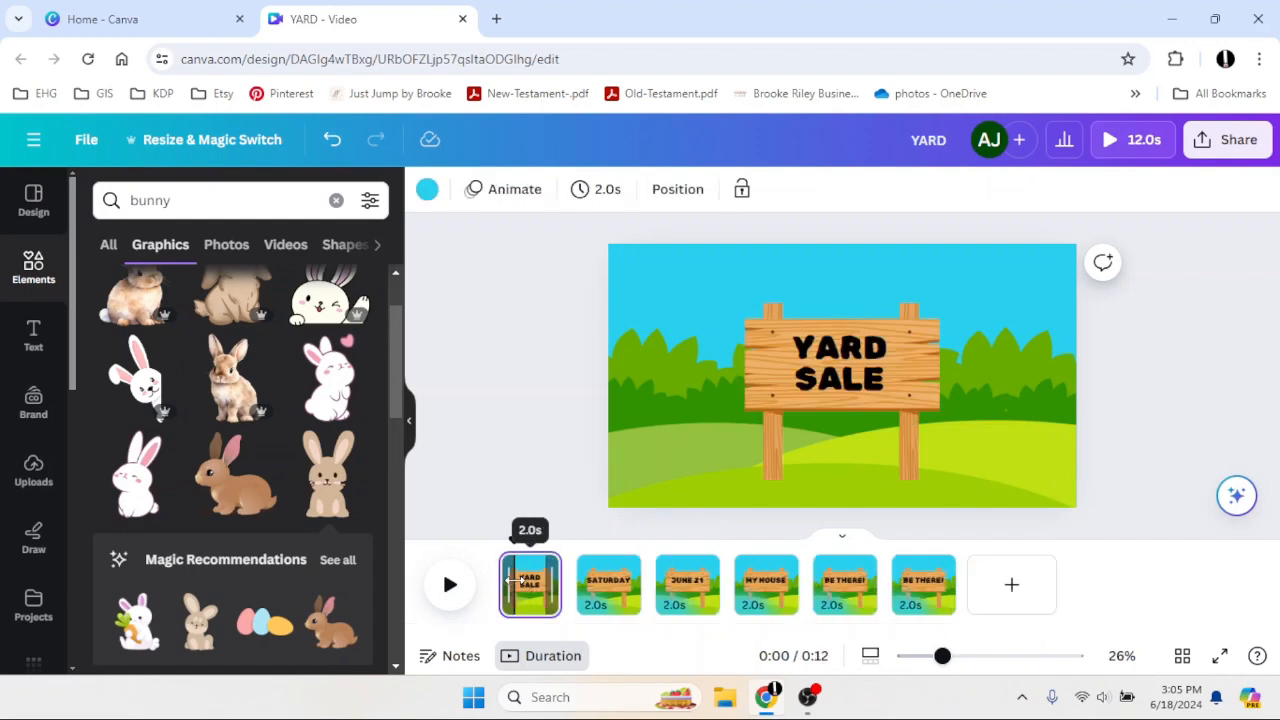
pyautogui.click(607, 190)
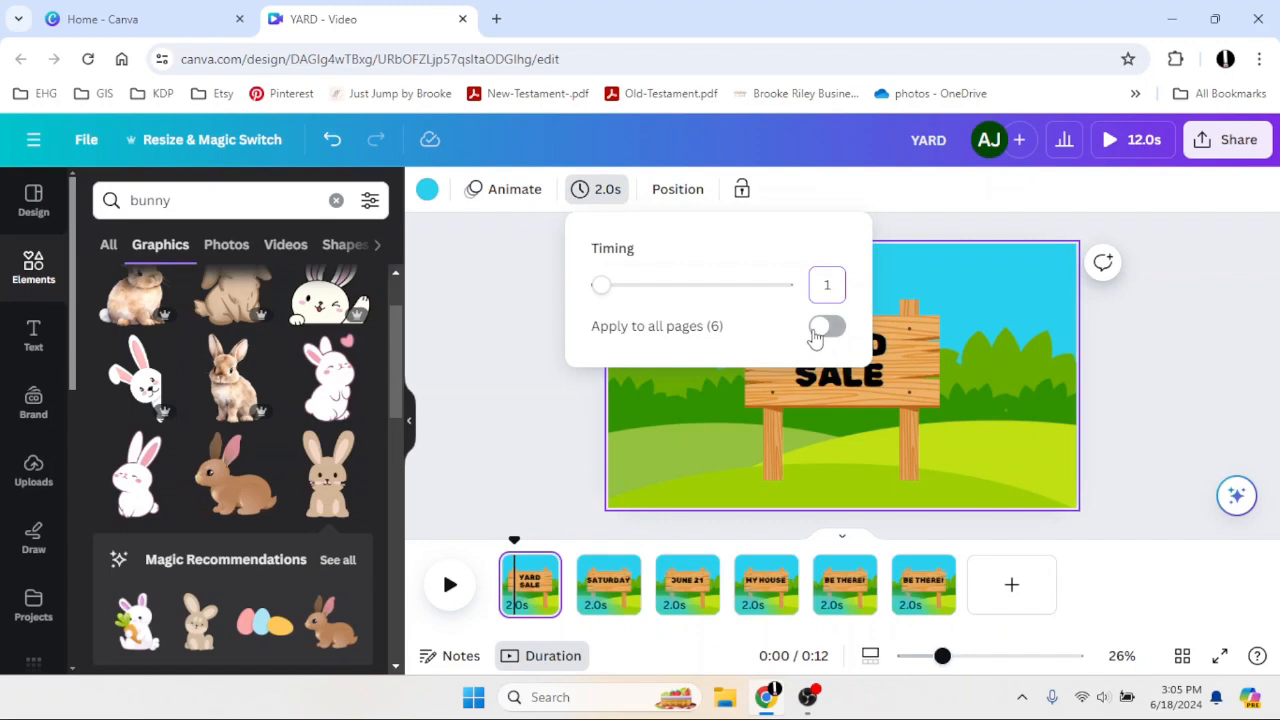
pyautogui.click(822, 327)
pyautogui.click(449, 590)
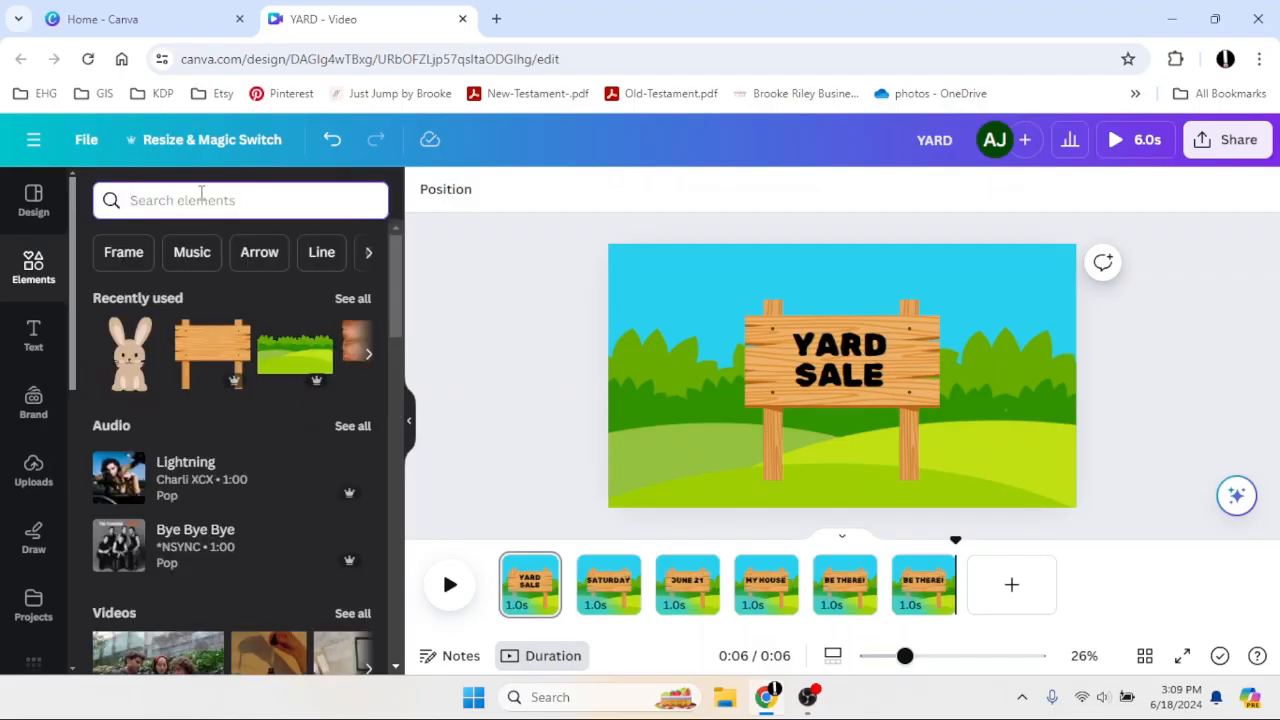
# Step: Search audio for "summer 50s" and add the Texas Toast track to the timeline from the start of the video
pyautogui.write('sum')
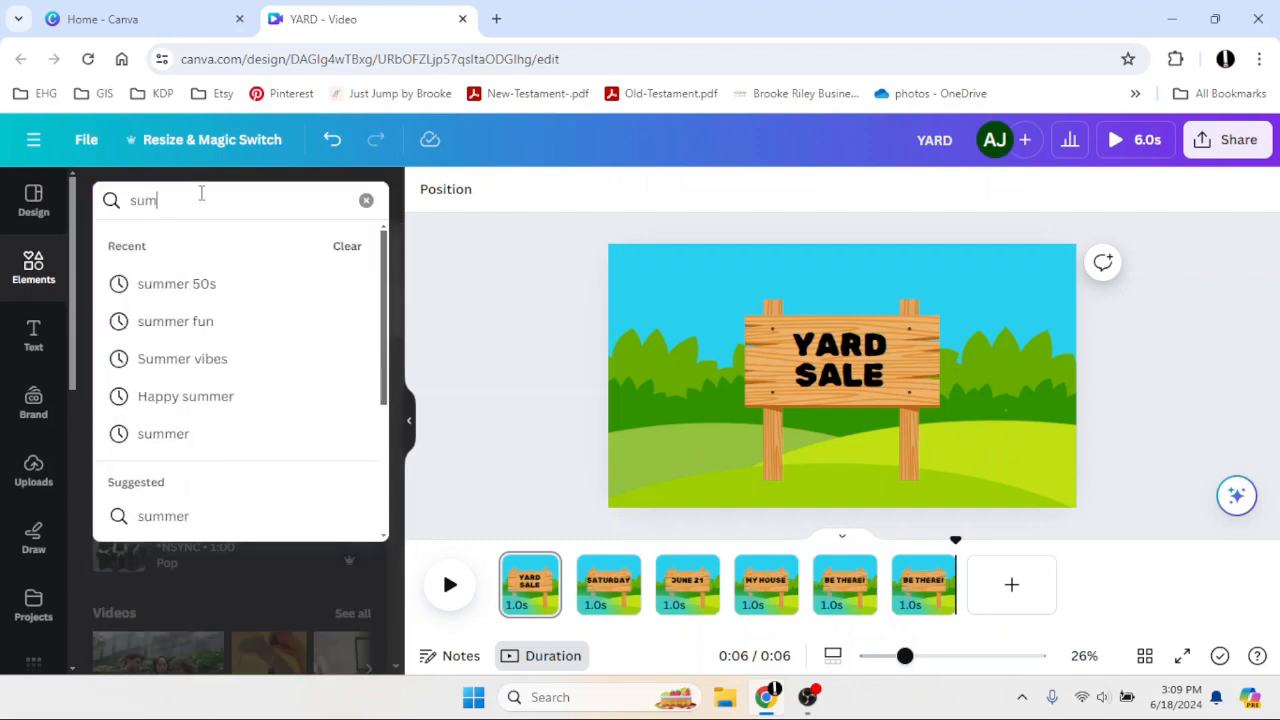
pyautogui.click(176, 284)
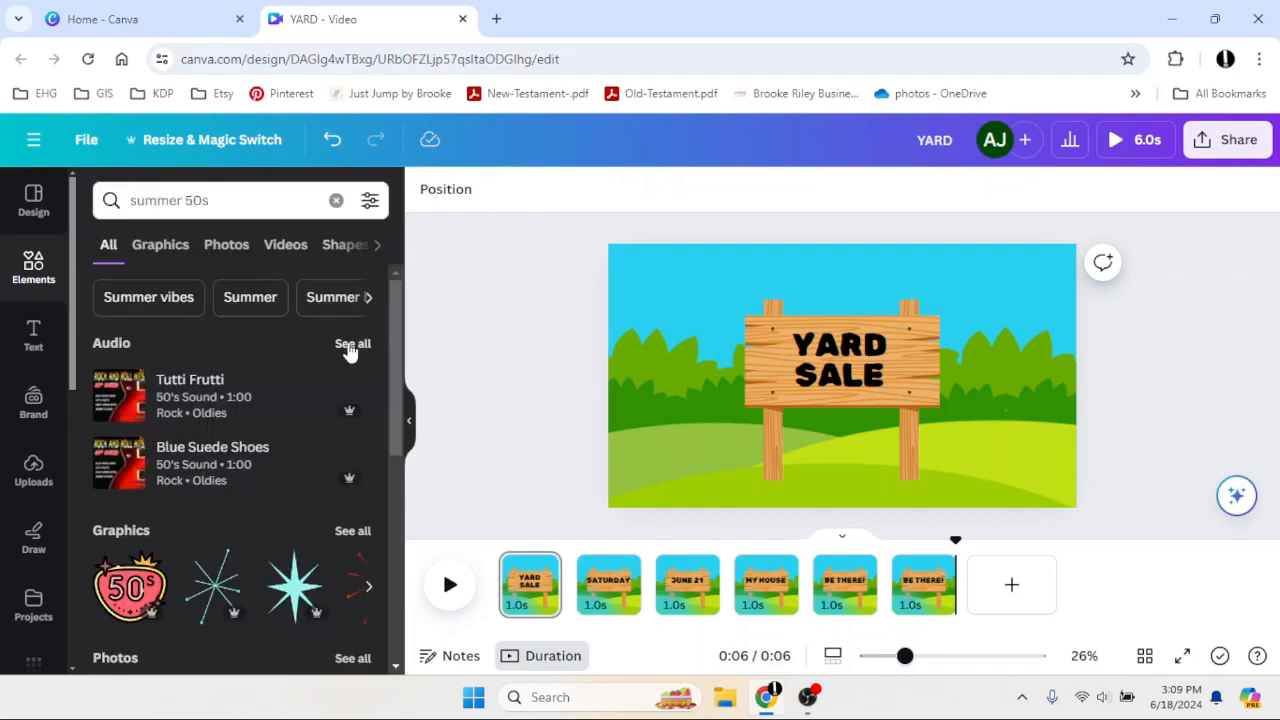
pyautogui.click(351, 342)
pyautogui.scroll(-5, 263, 423)
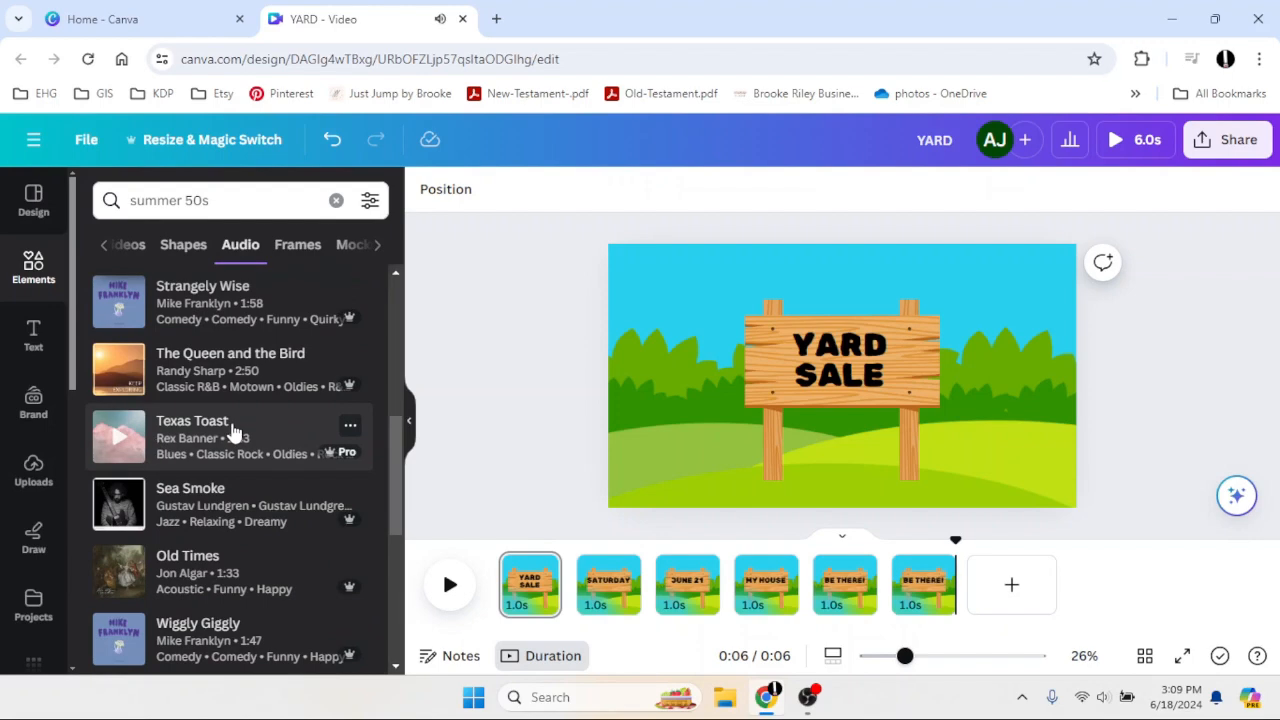
pyautogui.moveTo(232, 430); pyautogui.dragTo(512, 598)
pyautogui.moveTo(480, 594); pyautogui.dragTo(482, 598)
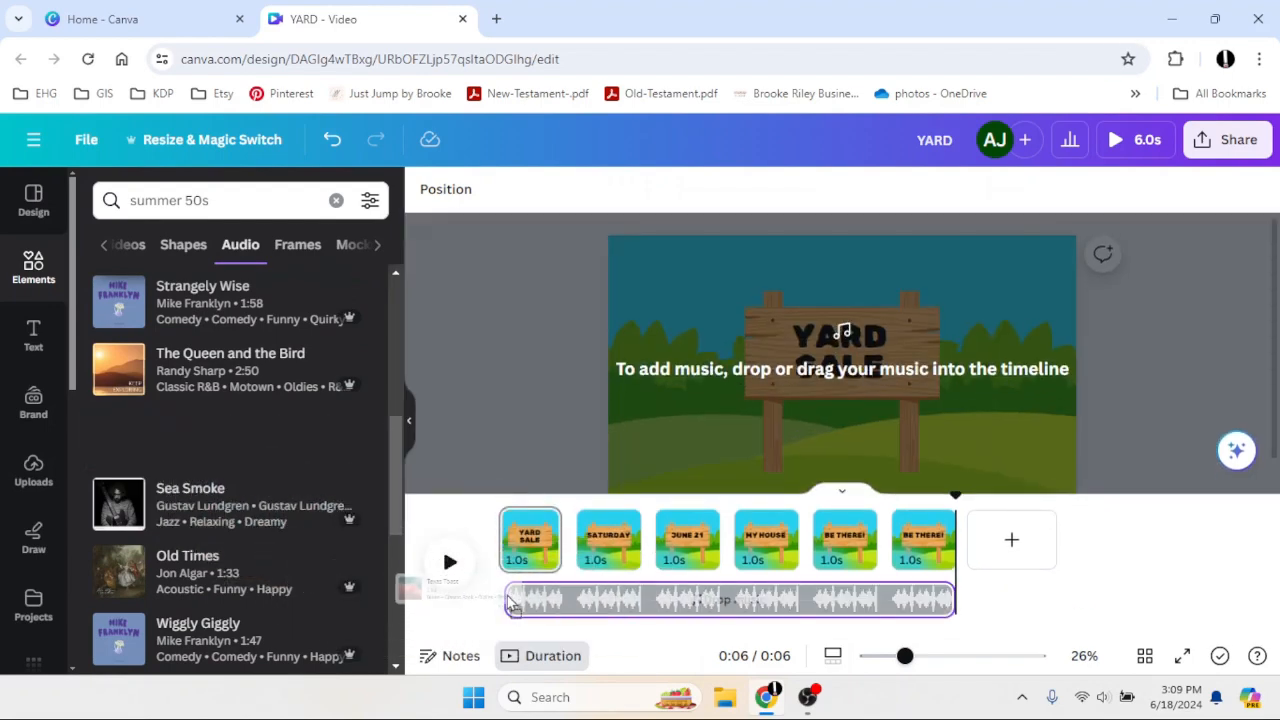
# Step: Play the video with music, adjust the audio clip to use a later section of the song, and preview it again
pyautogui.click(447, 574)
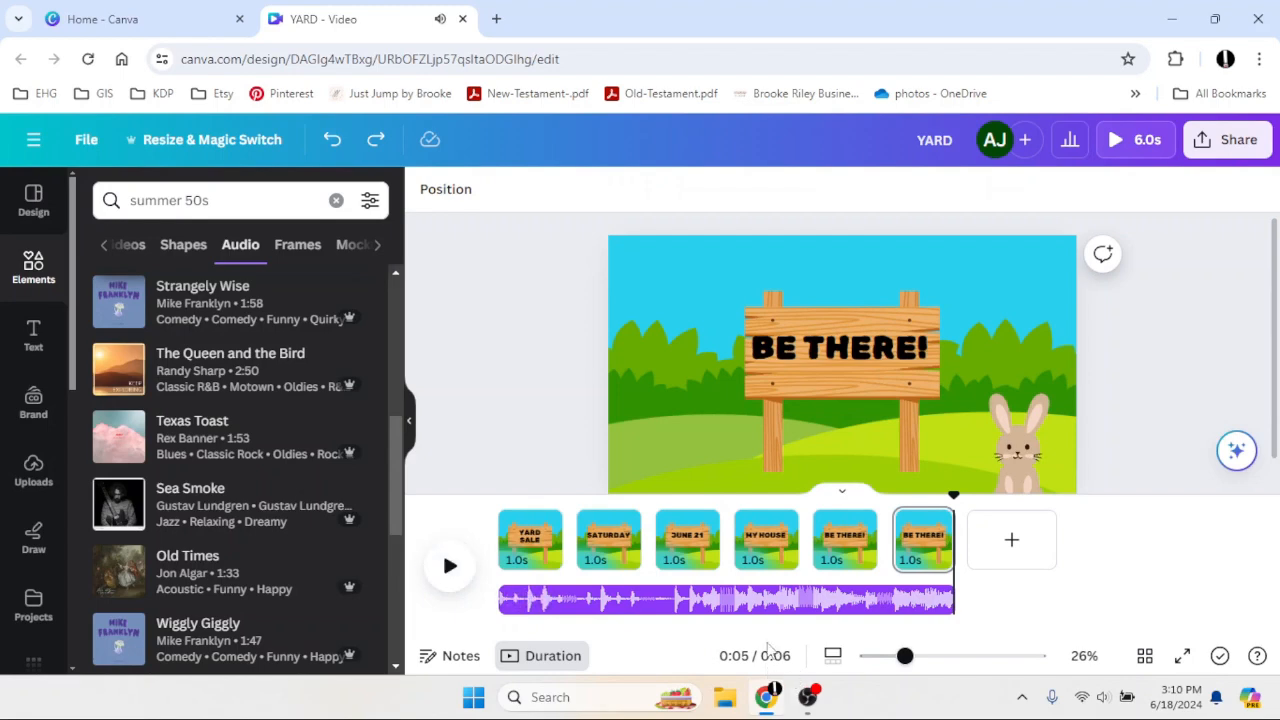
pyautogui.click(730, 601)
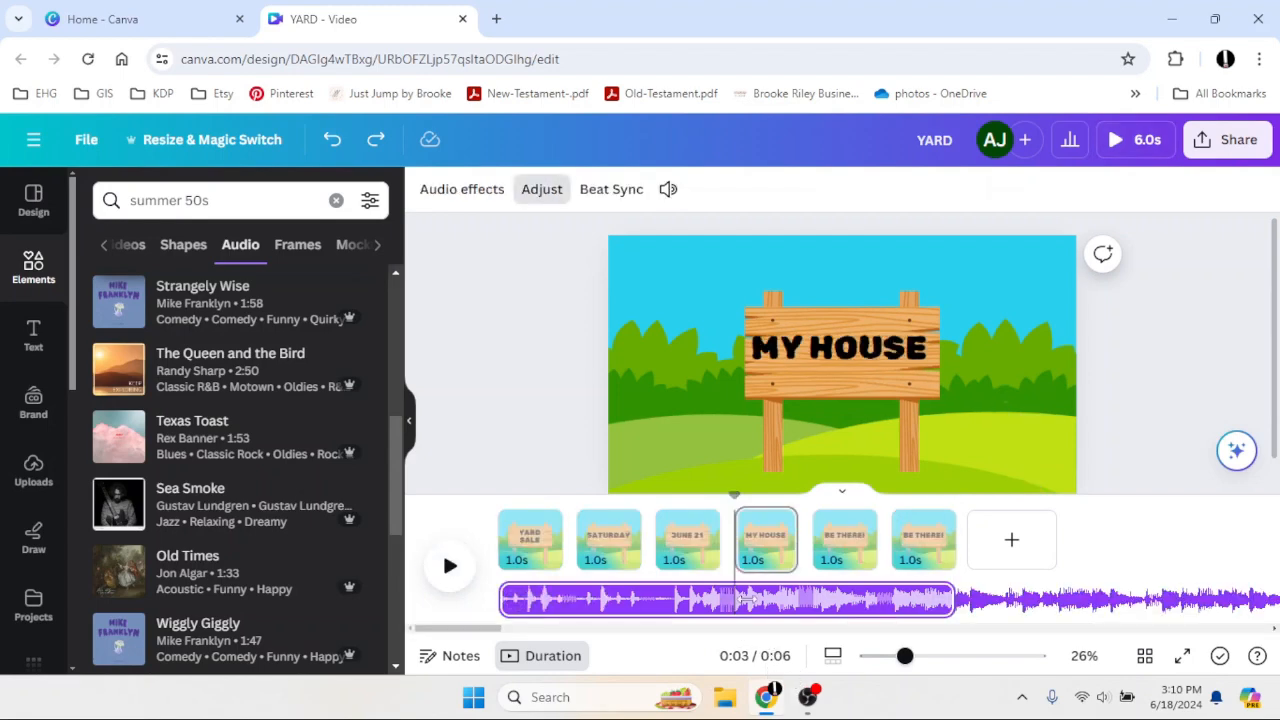
pyautogui.moveTo(770, 598); pyautogui.dragTo(545, 596)
pyautogui.click(450, 566)
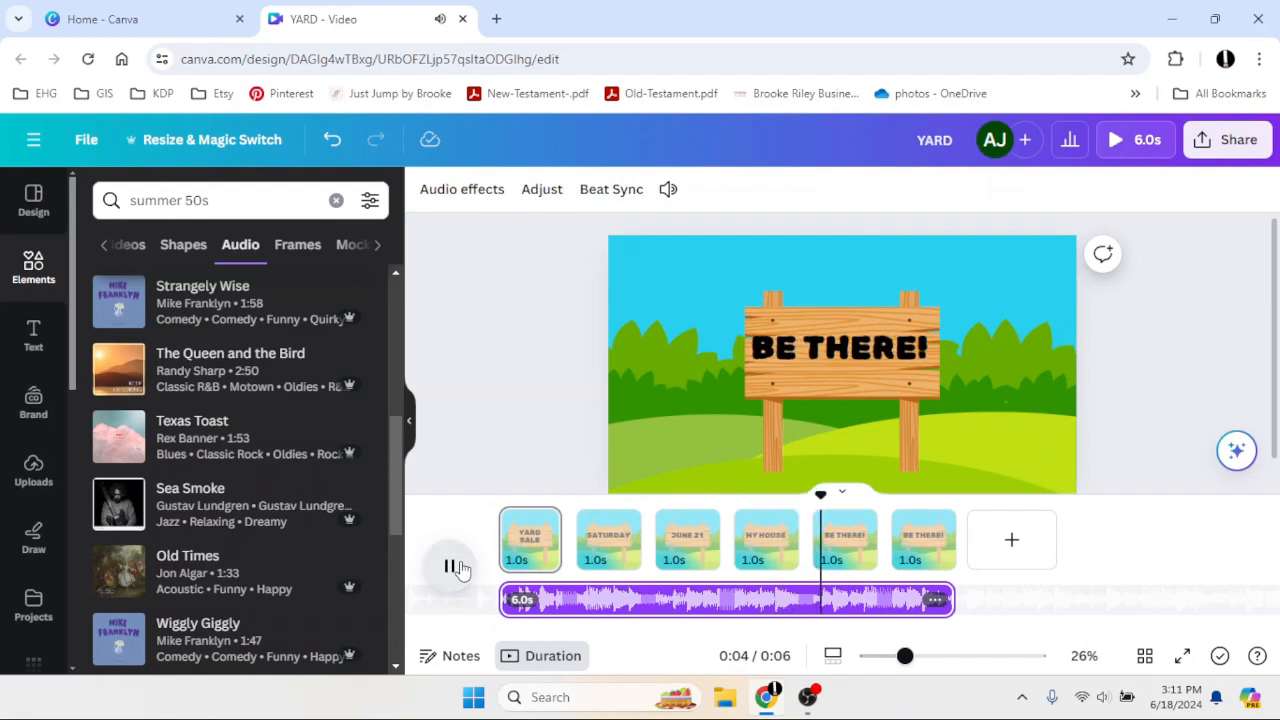
pyautogui.click(452, 566)
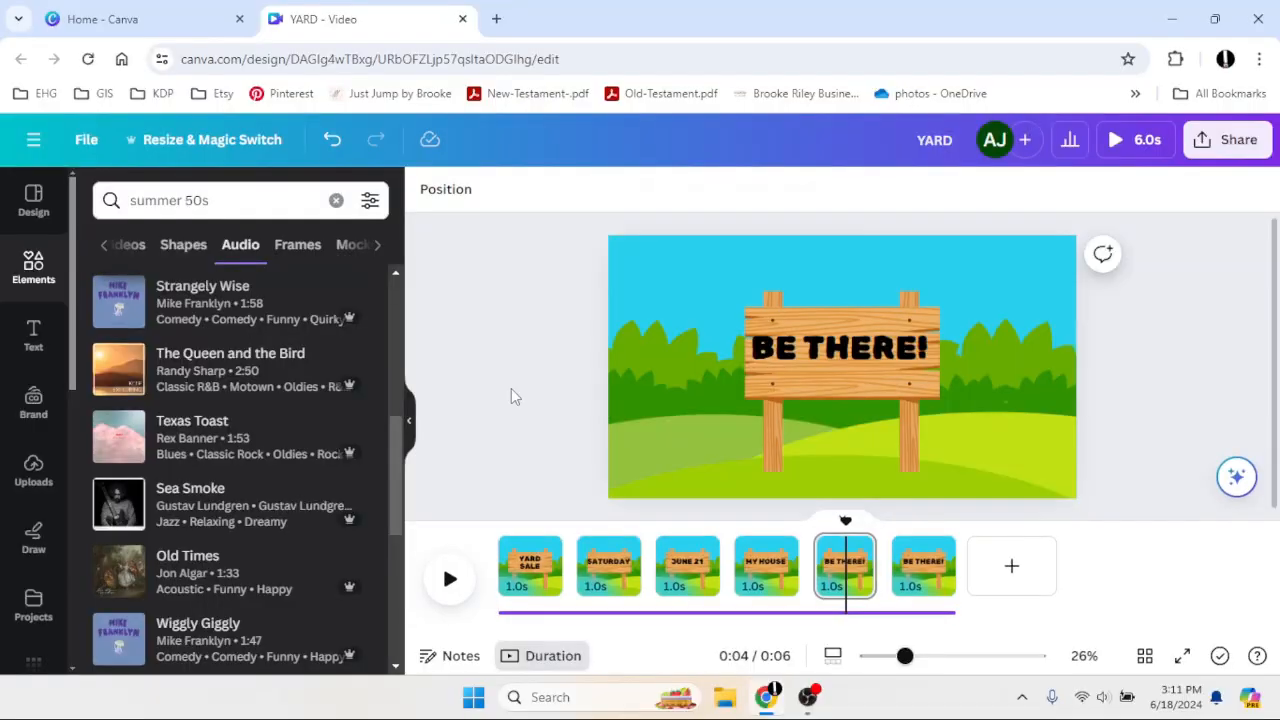
# Step: Download the design as an MP4 video with all six pages included
pyautogui.click(1222, 147)
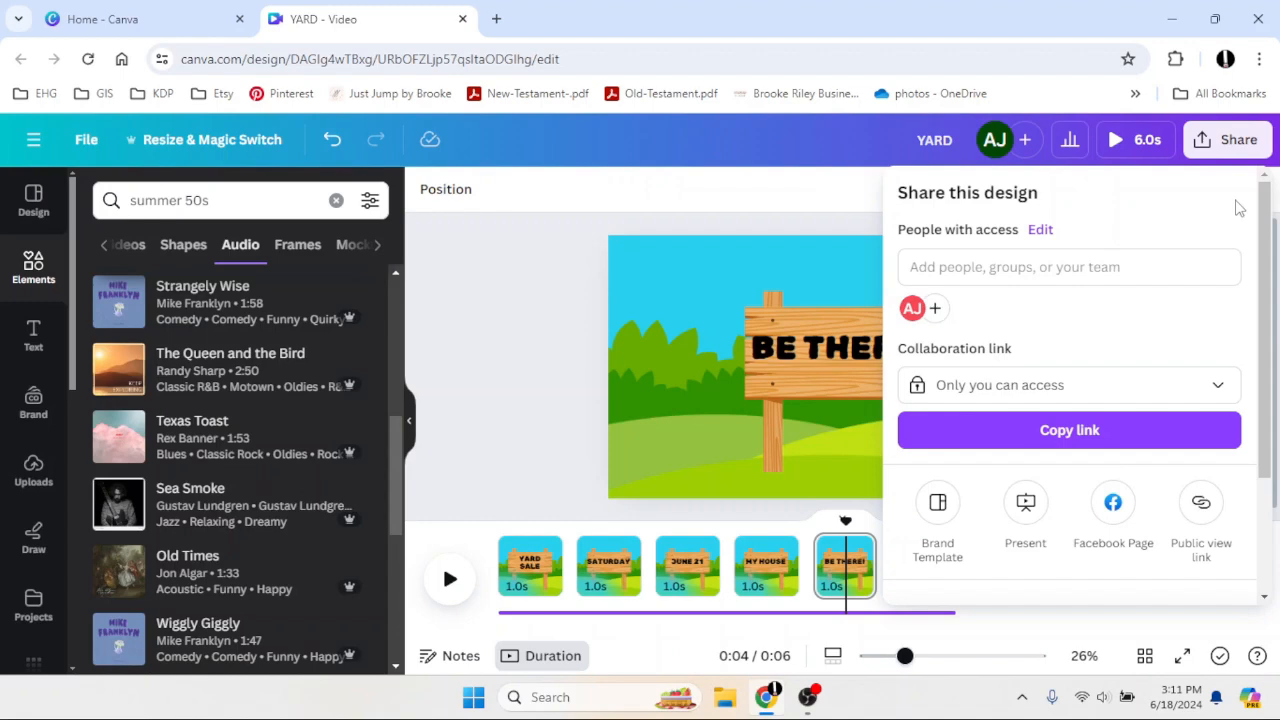
pyautogui.scroll(-3, 1003, 446)
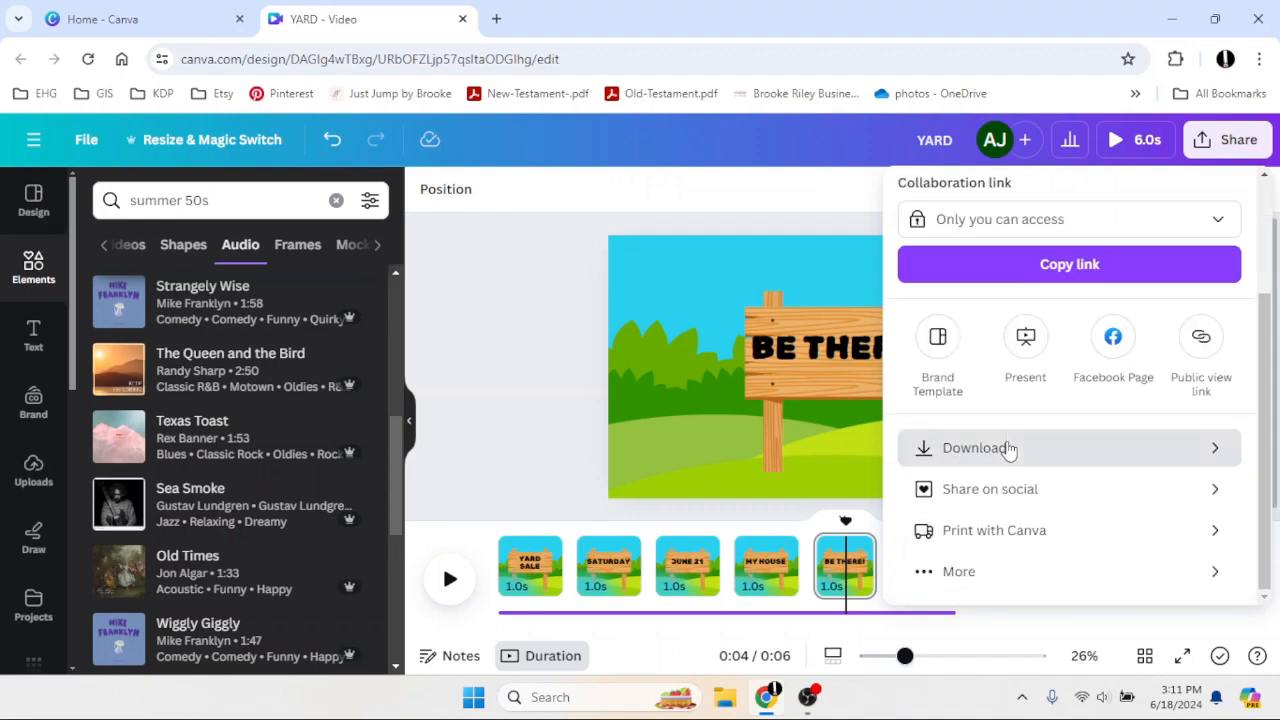
pyautogui.click(1006, 445)
pyautogui.scroll(-3, 1115, 290)
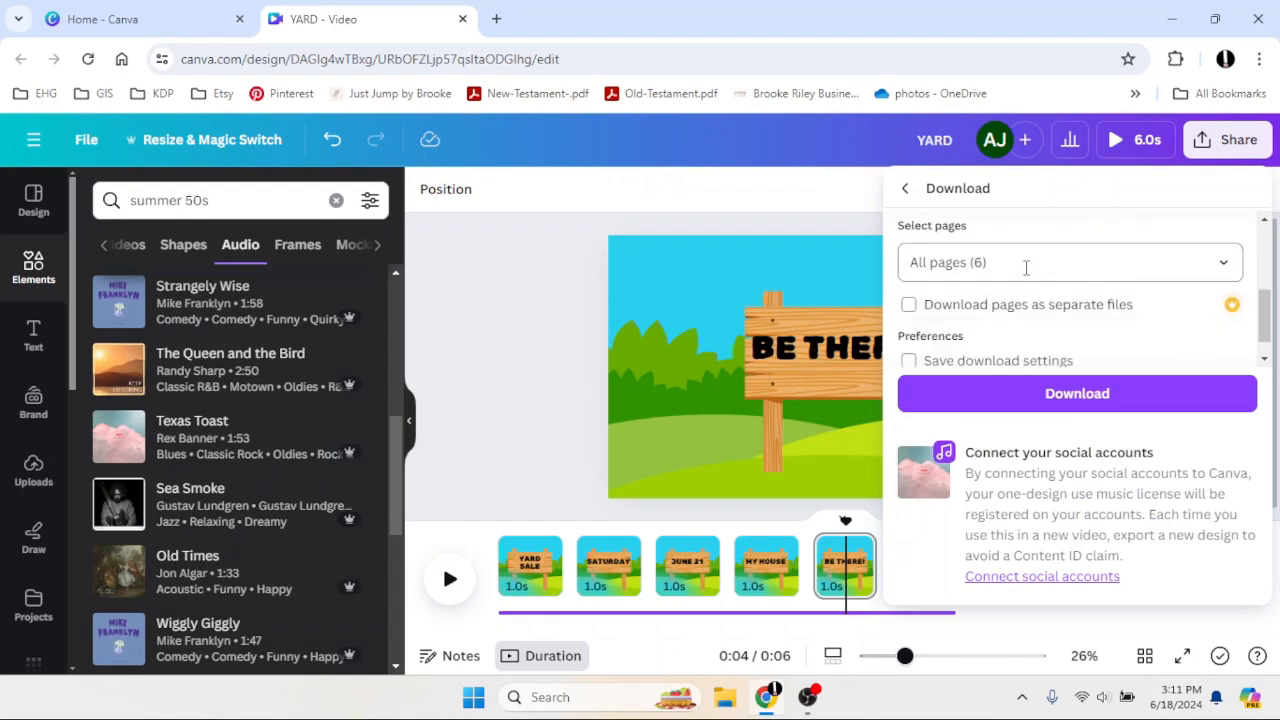
pyautogui.click(1025, 267)
pyautogui.scroll(-3, 1070, 450)
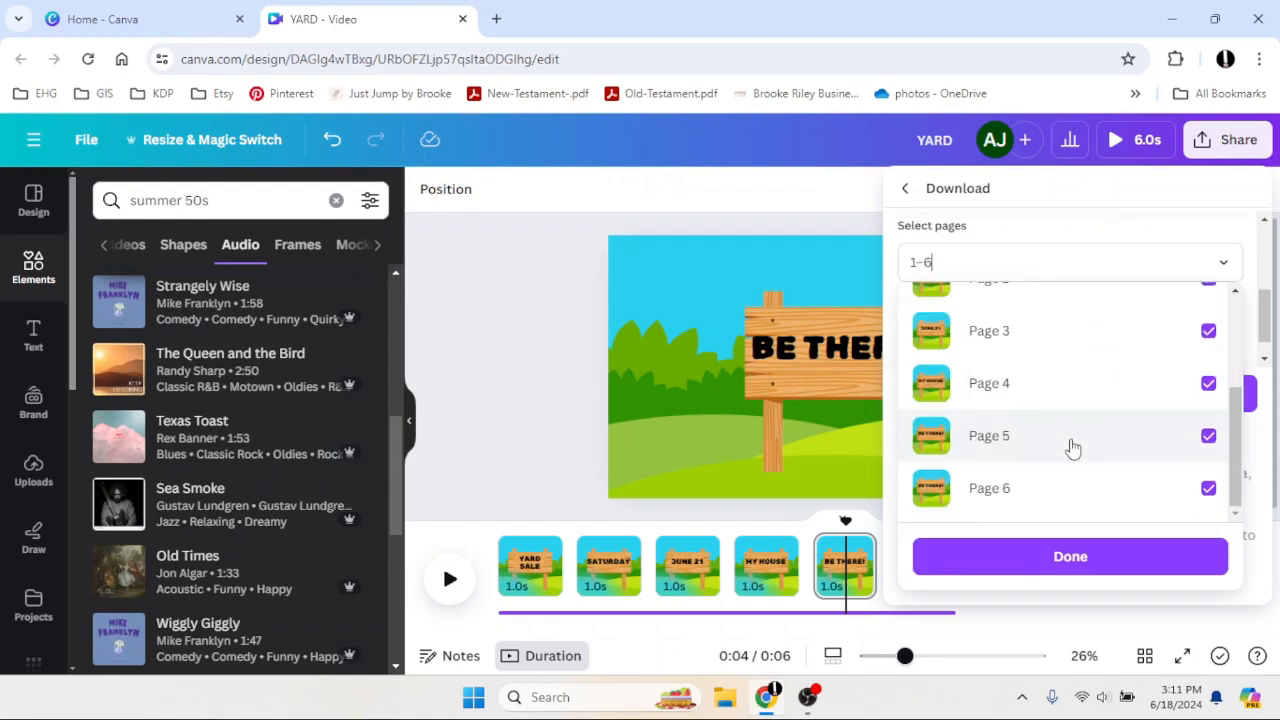
pyautogui.scroll(3, 1064, 340)
pyautogui.click(1049, 246)
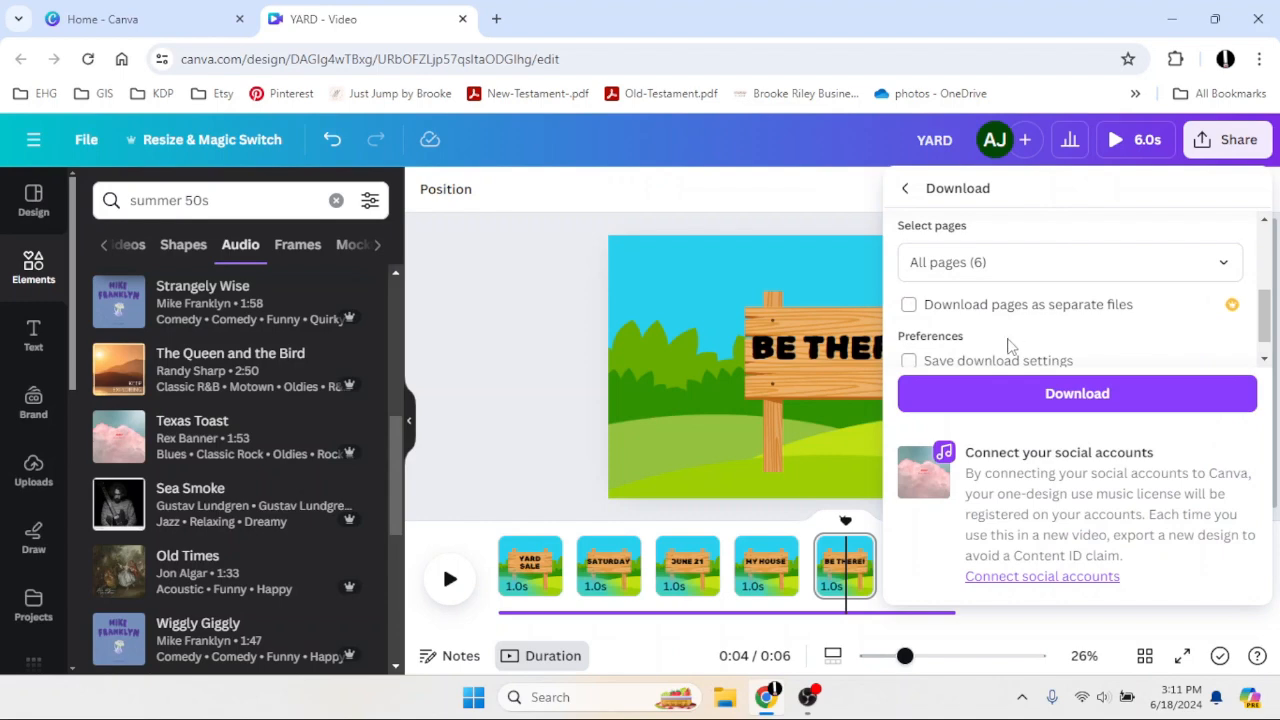
pyautogui.click(1077, 393)
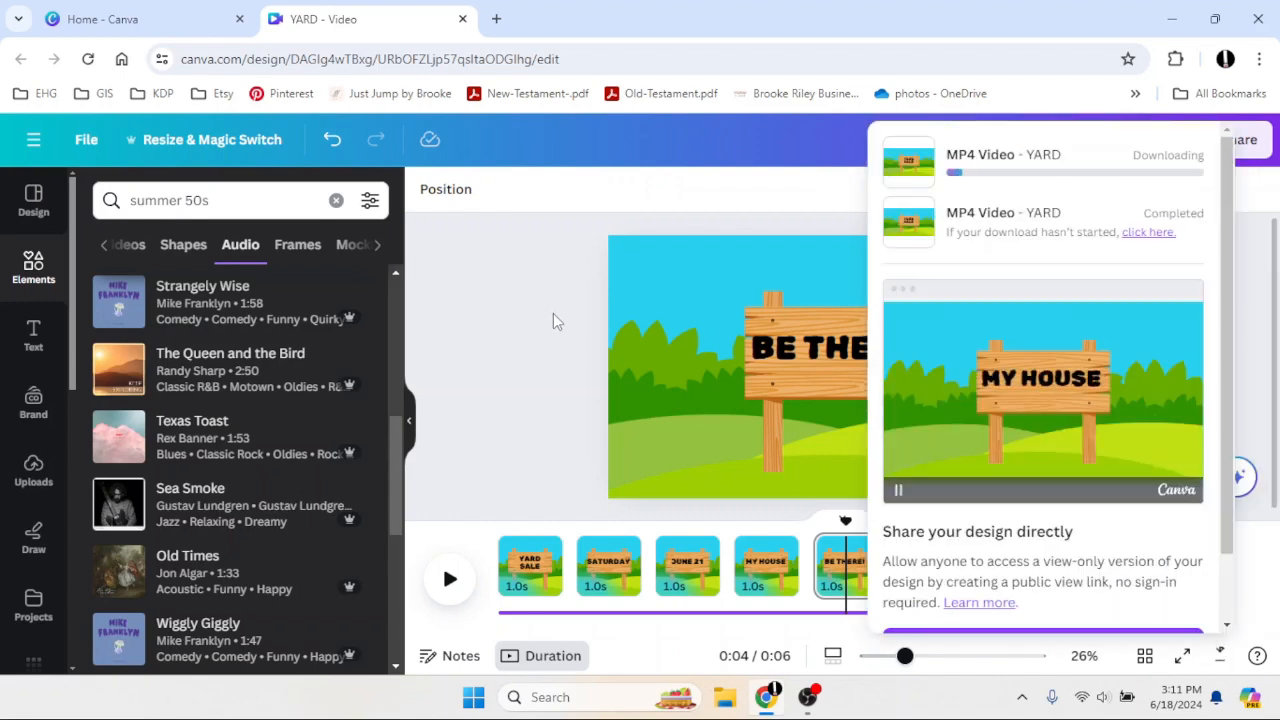
pyautogui.click(510, 334)
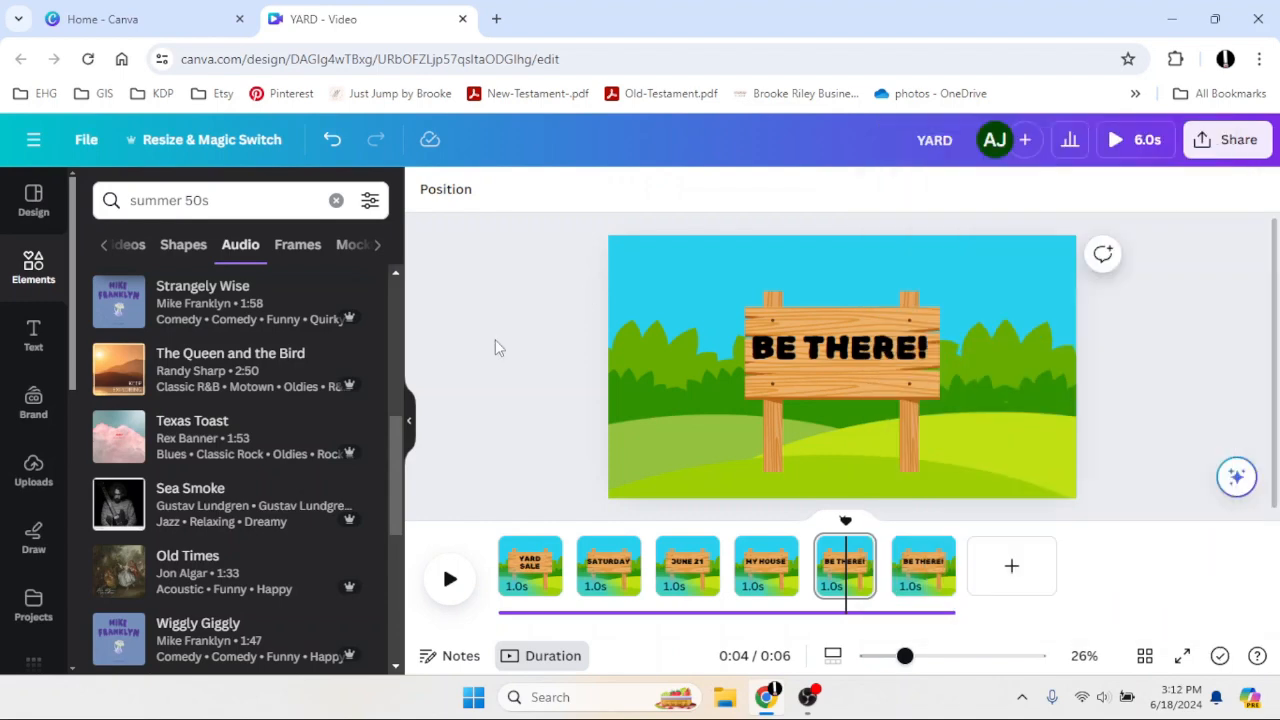